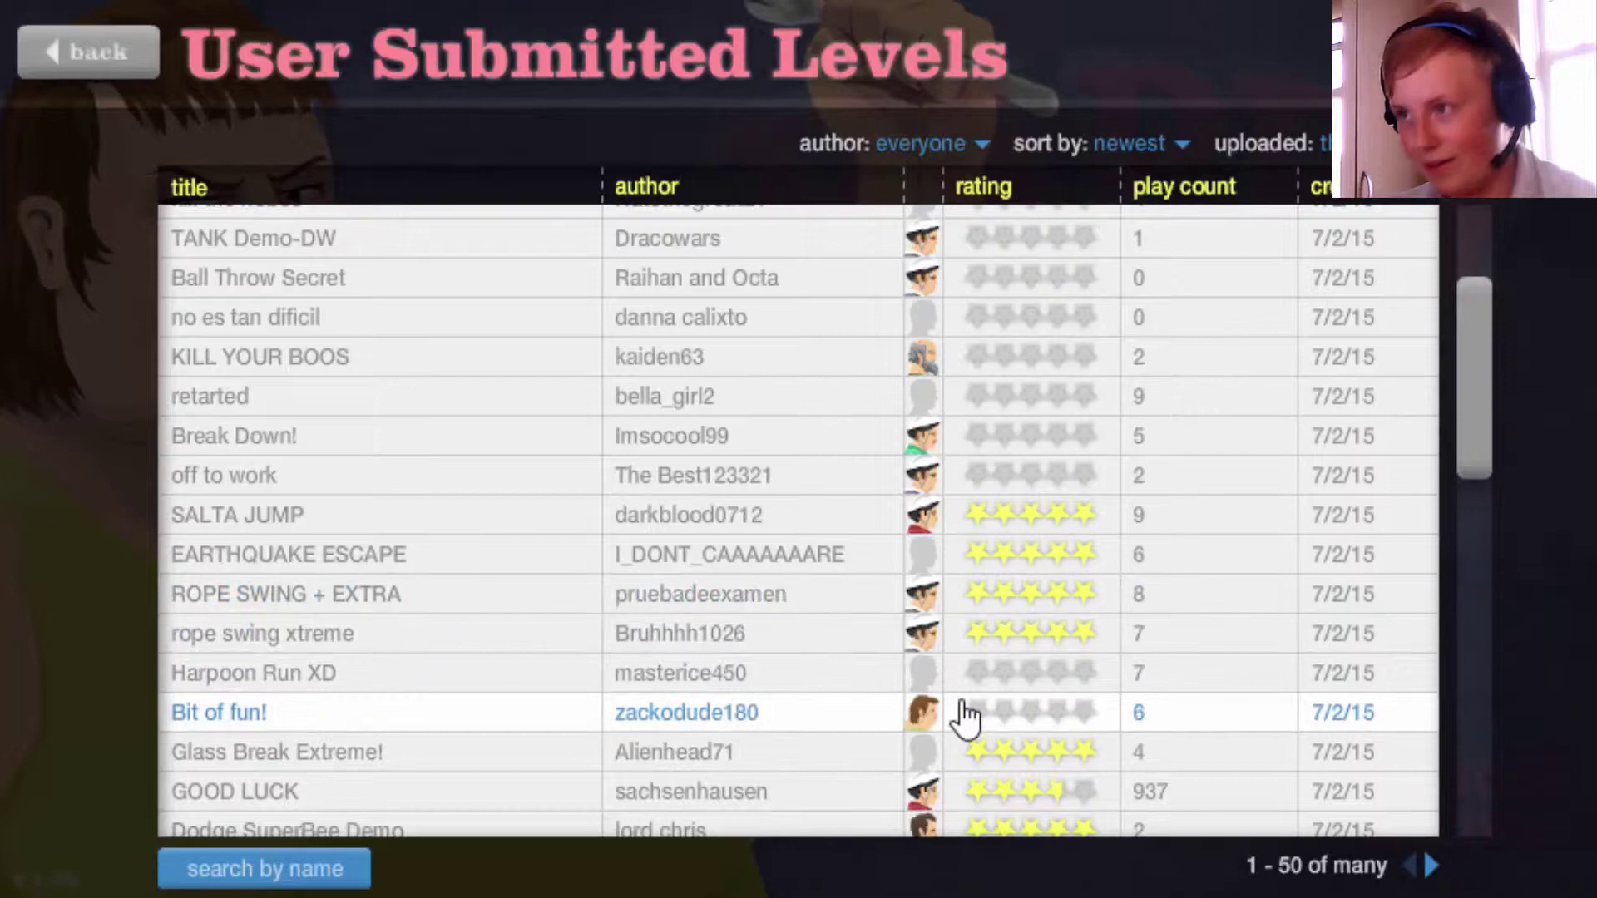
# Start the SALTA JUMP level, then pause and restart it from the beginning.
pyautogui.click(908, 512)
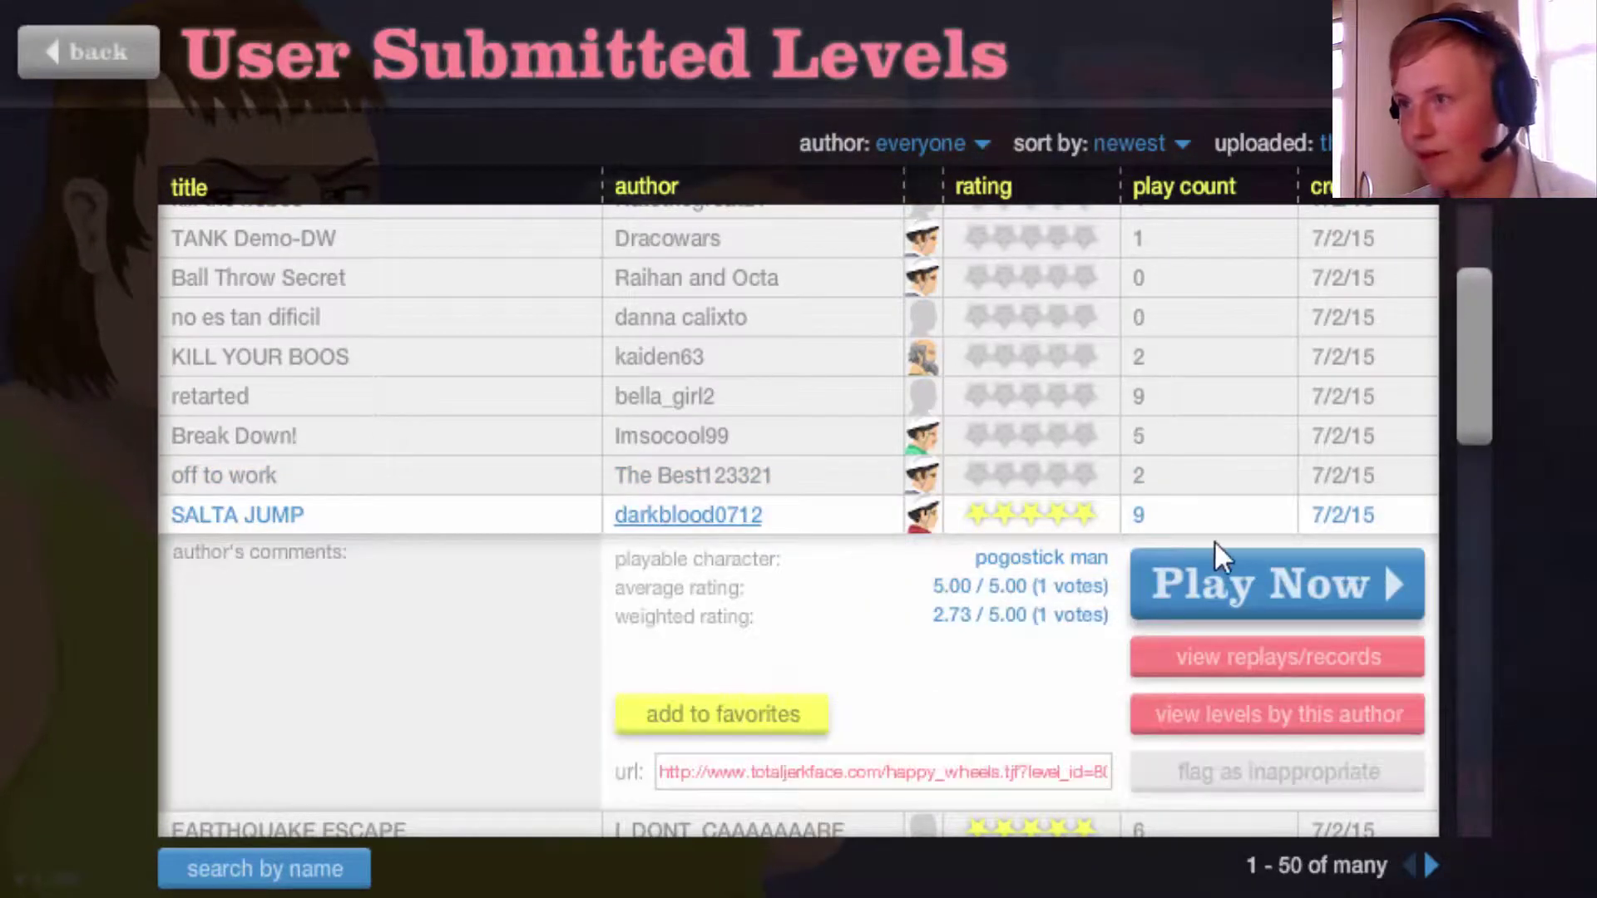
pyautogui.click(1236, 581)
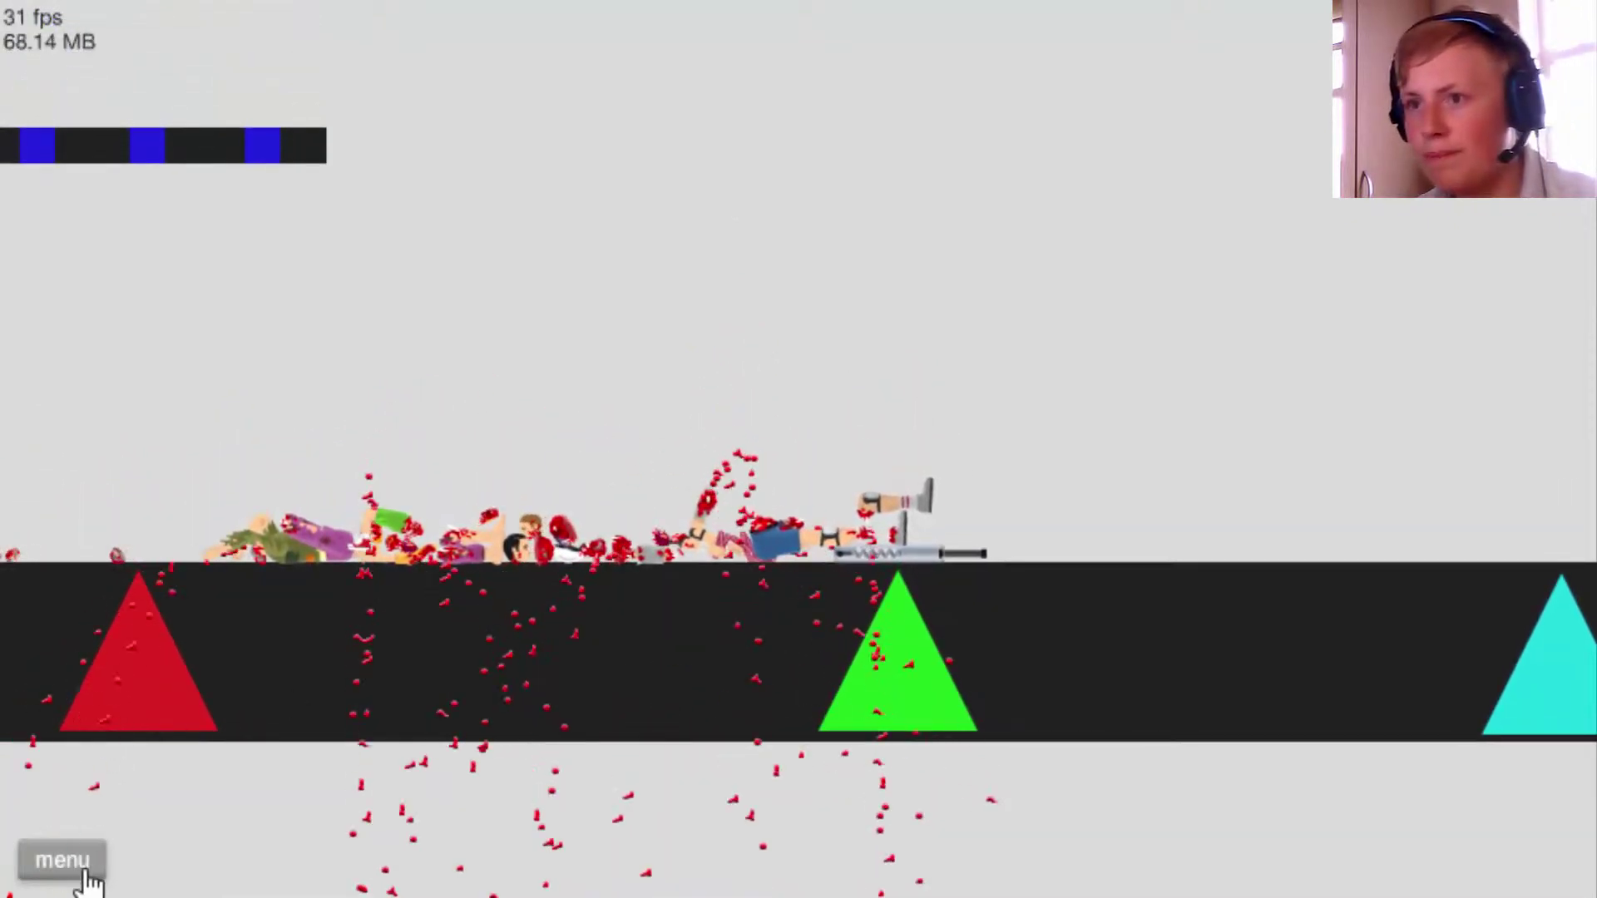
pyautogui.click(62, 859)
pyautogui.click(828, 385)
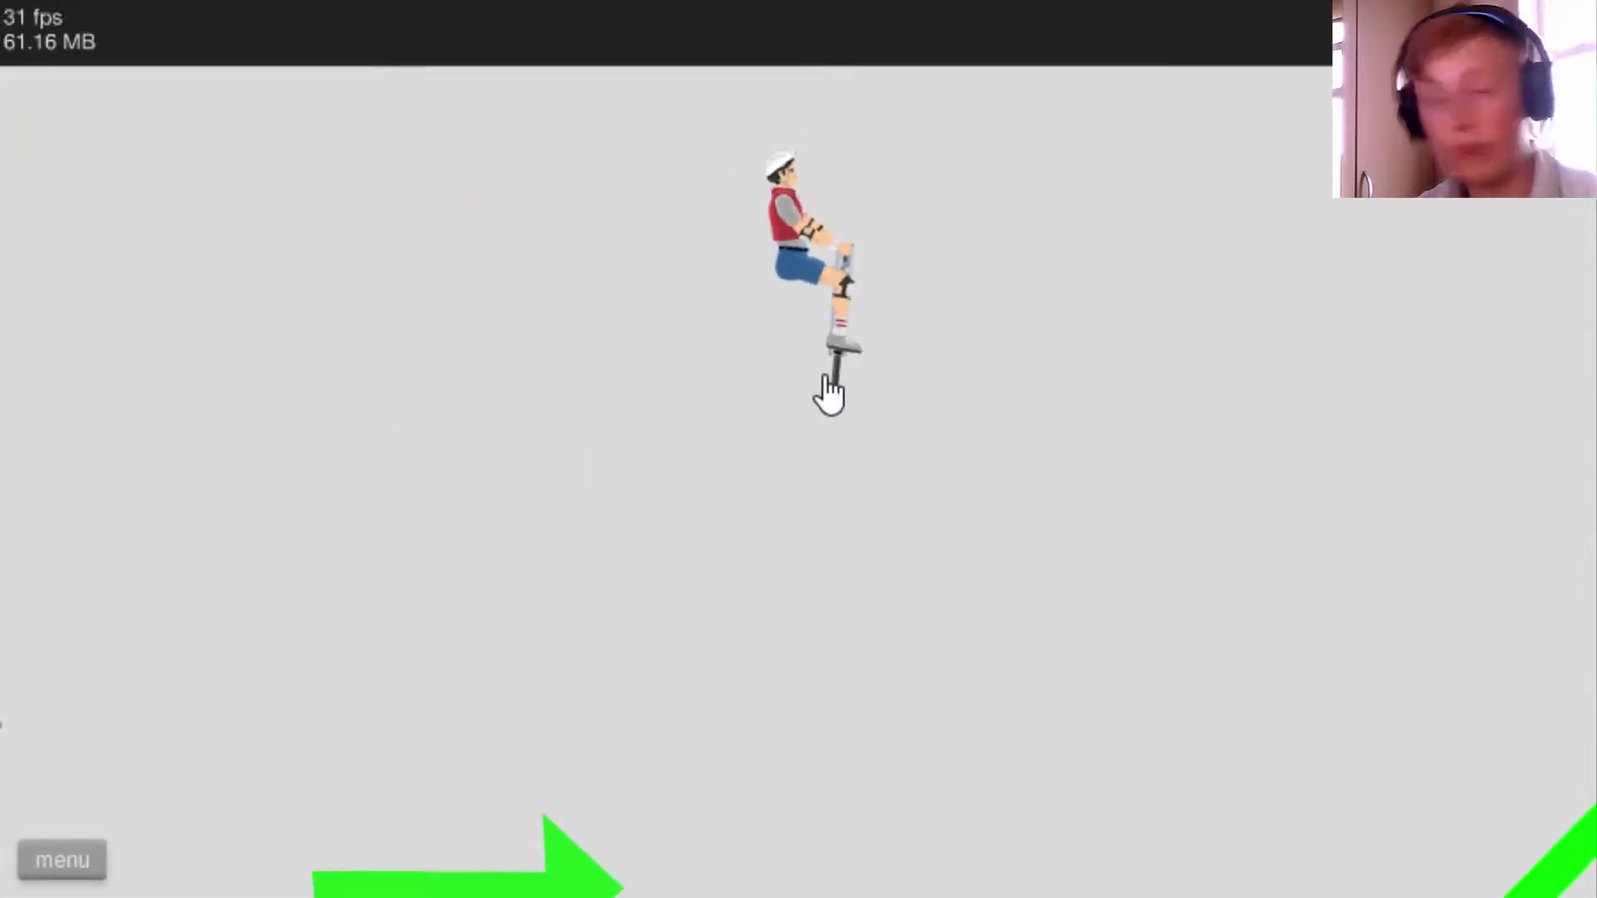
# Bounce the pogostick rider up the platforms to the dark platform, then pause.
pyautogui.press('space')
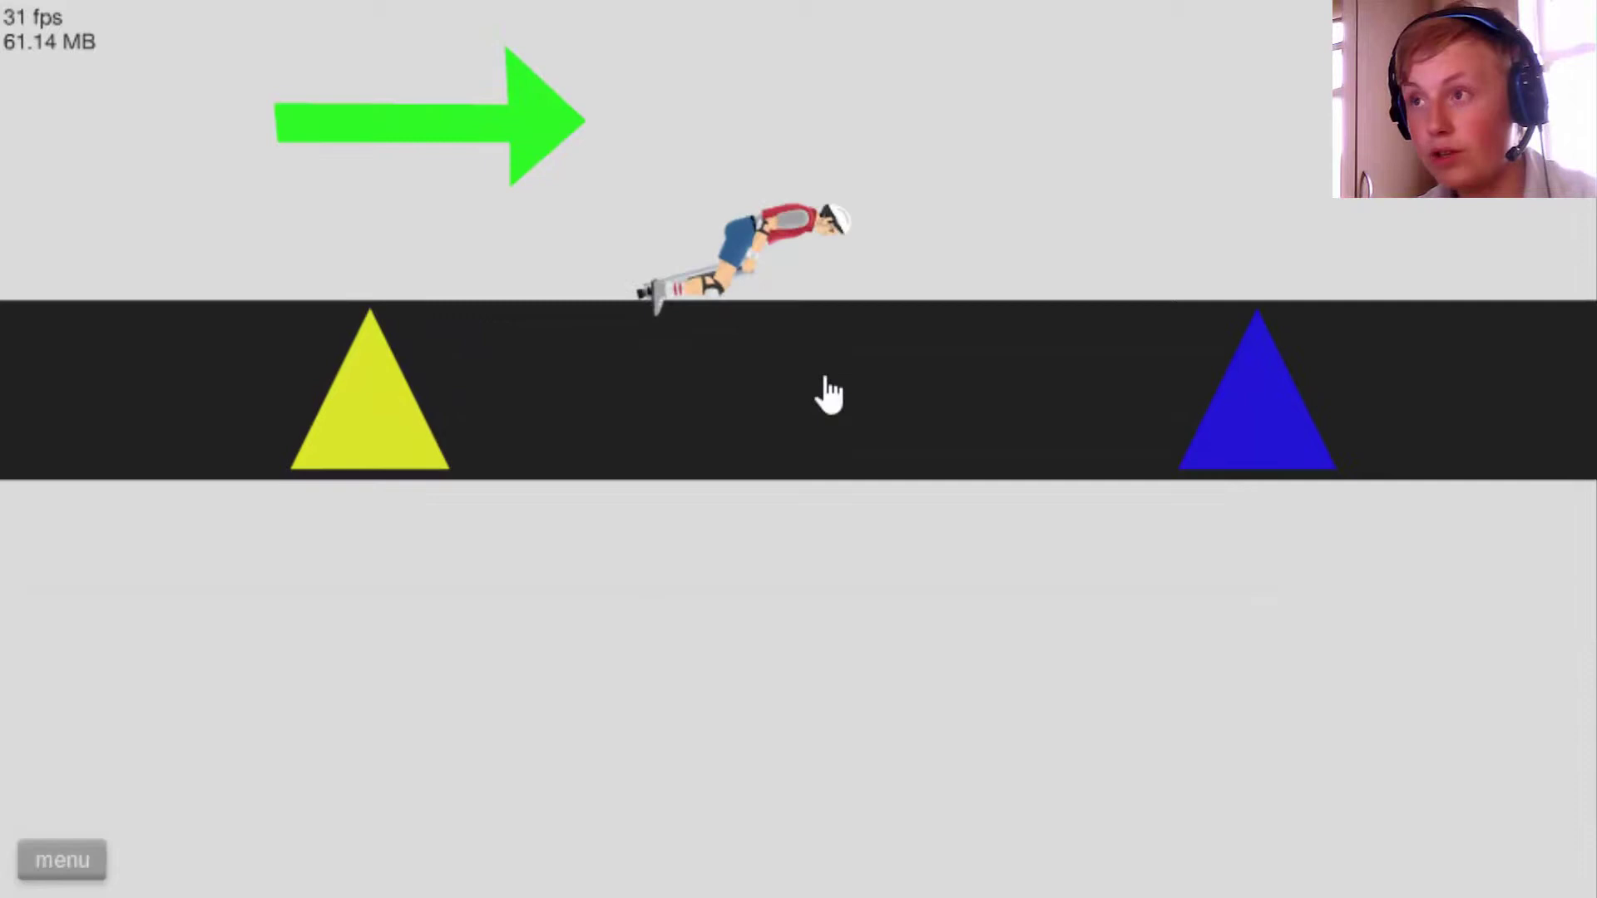
pyautogui.press('space')
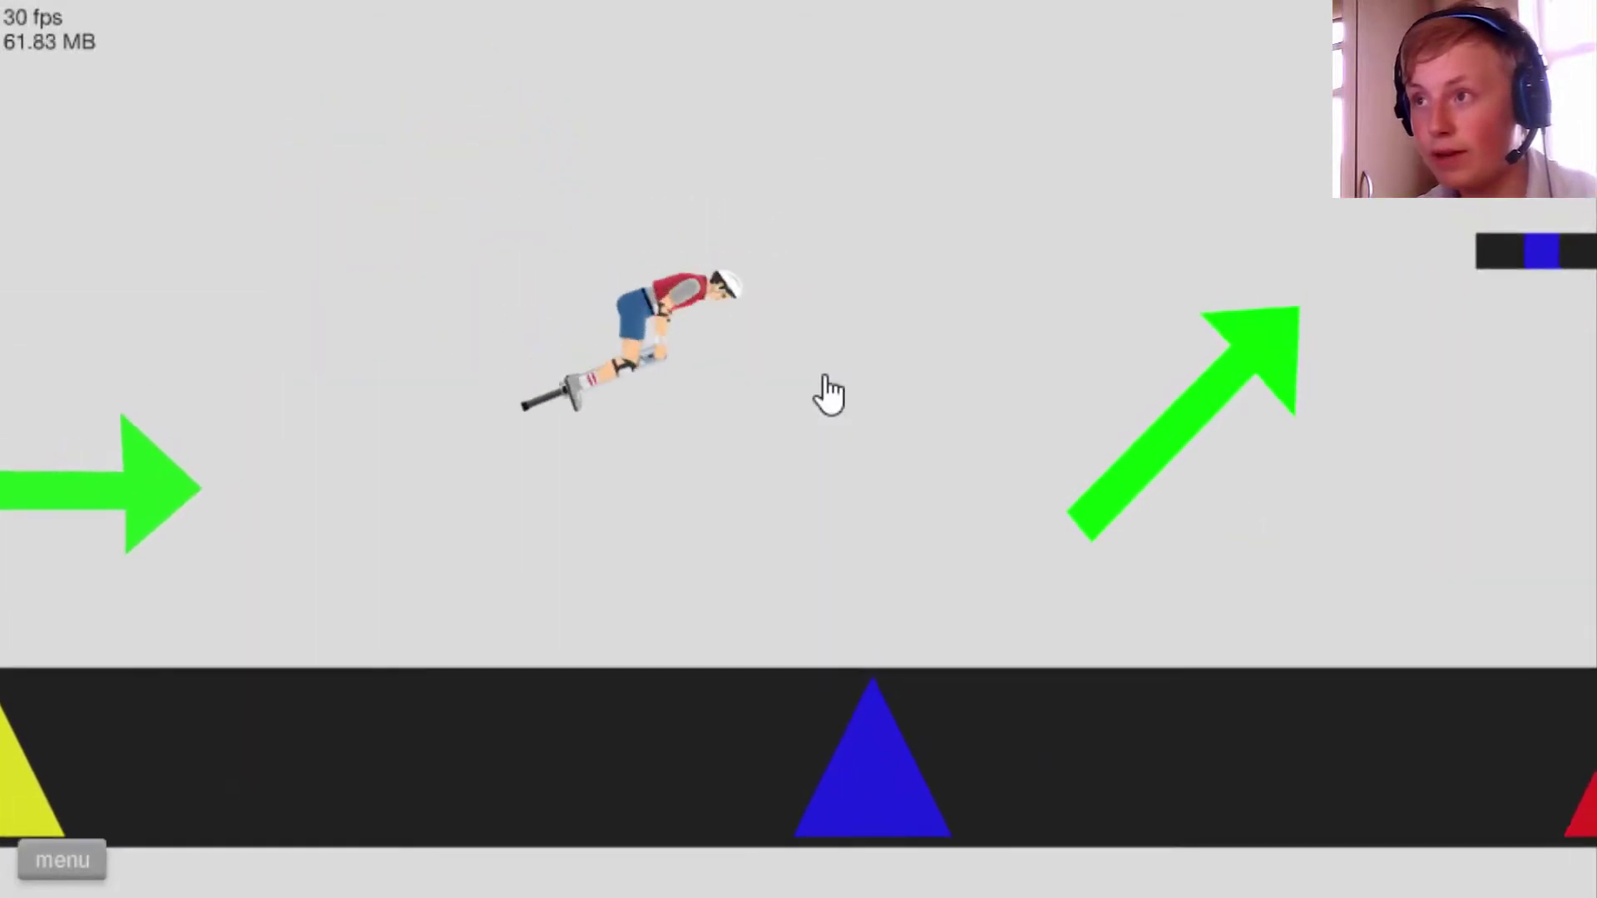
pyautogui.press('space')
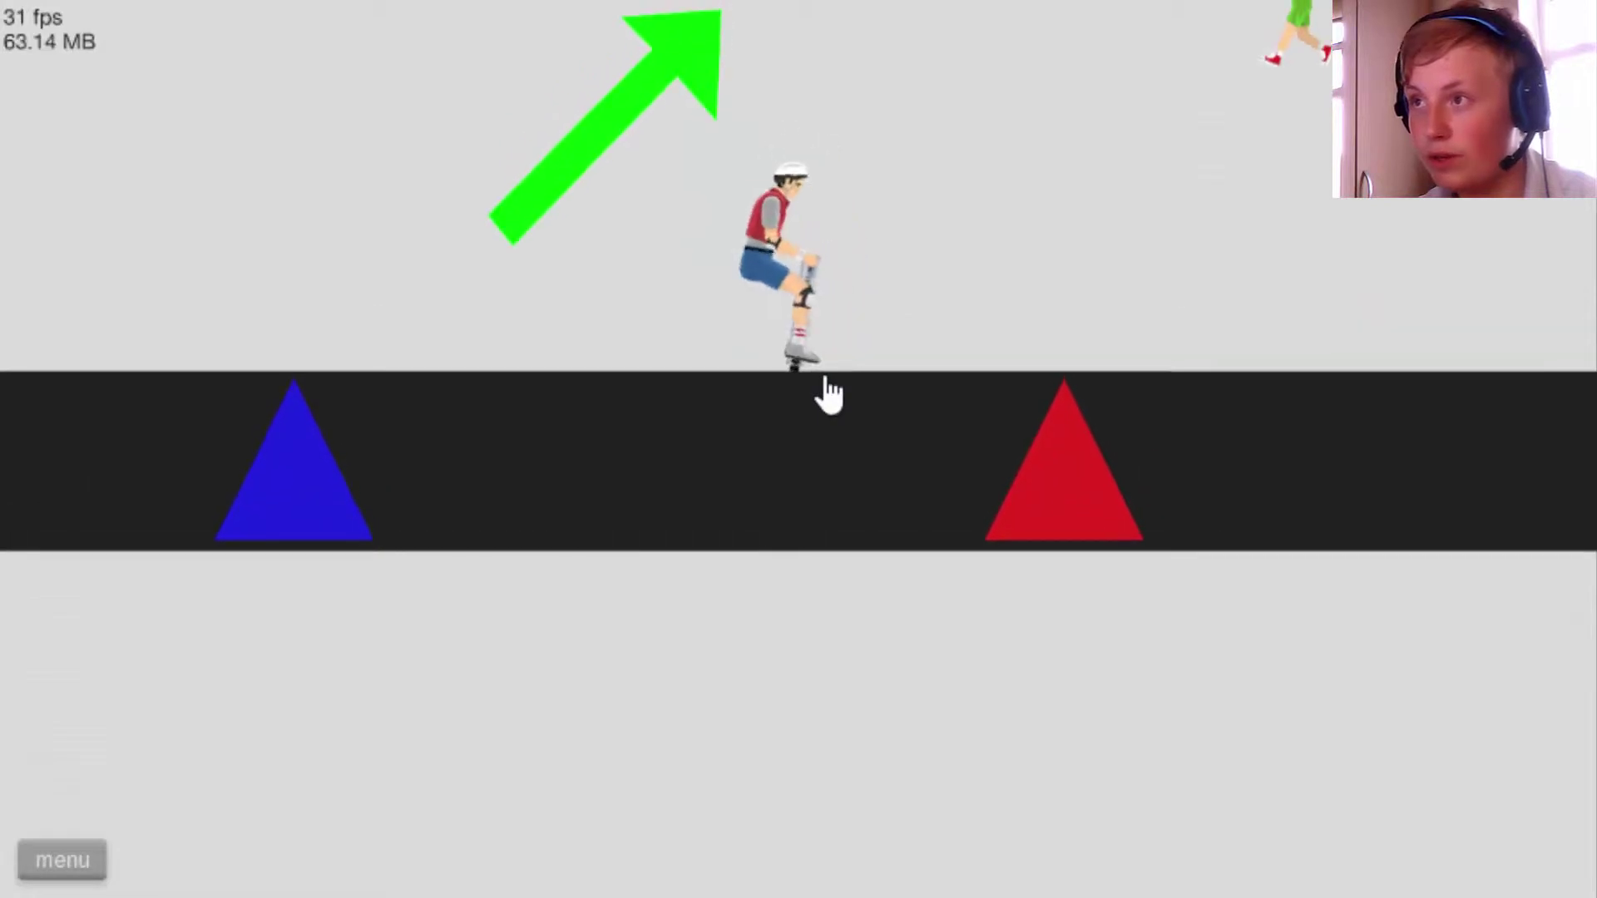
pyautogui.press('space')
pyautogui.press('space')
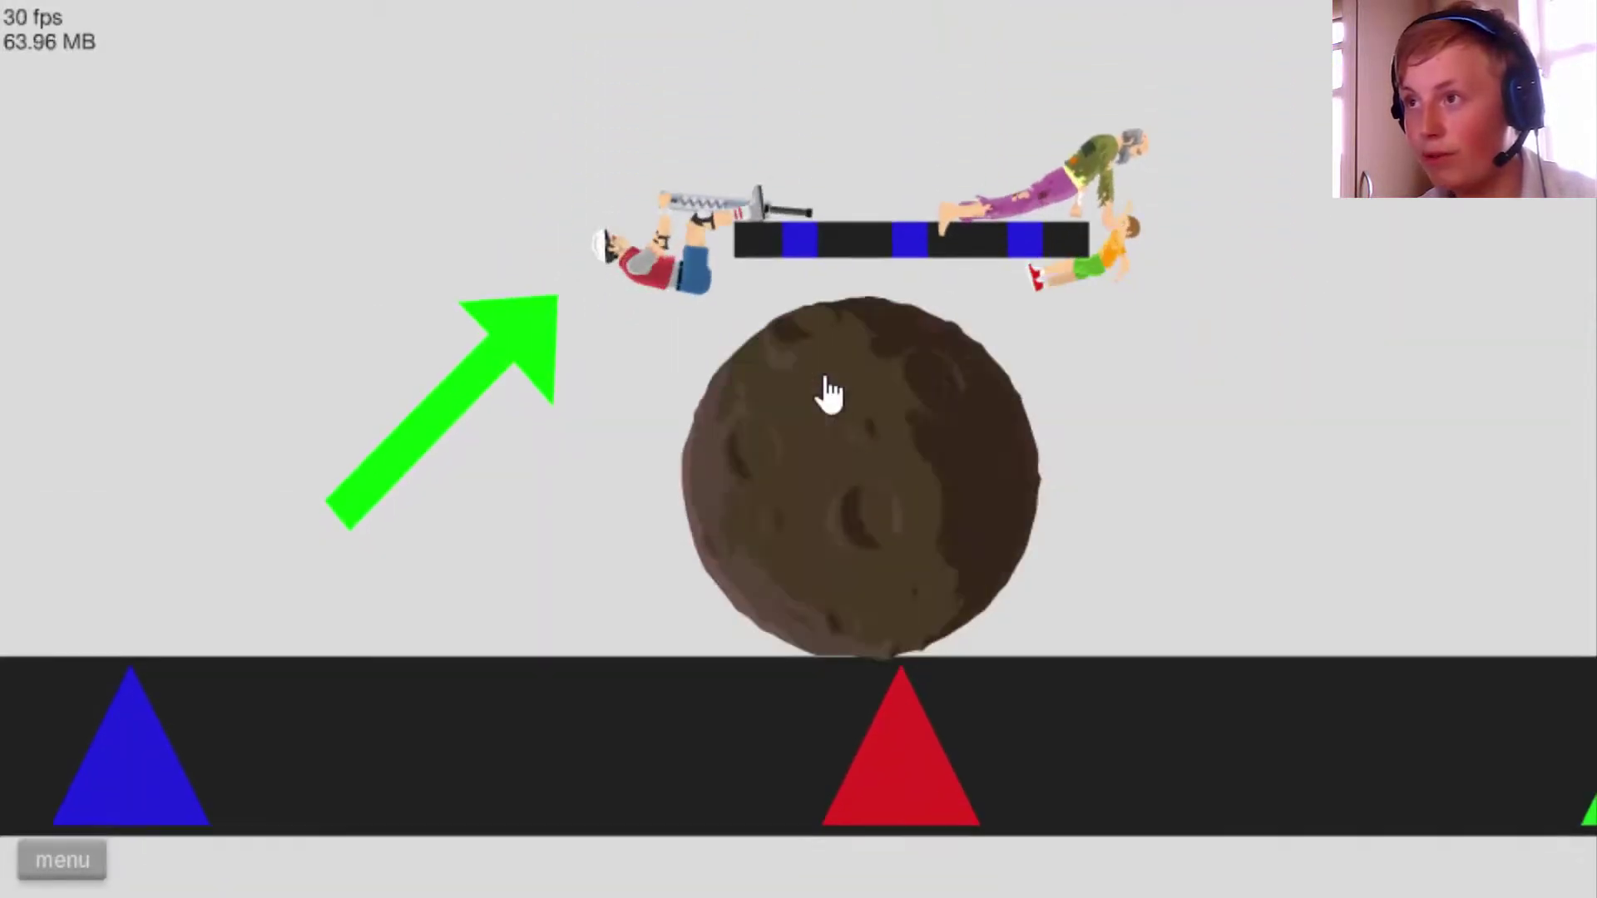
pyautogui.press('space')
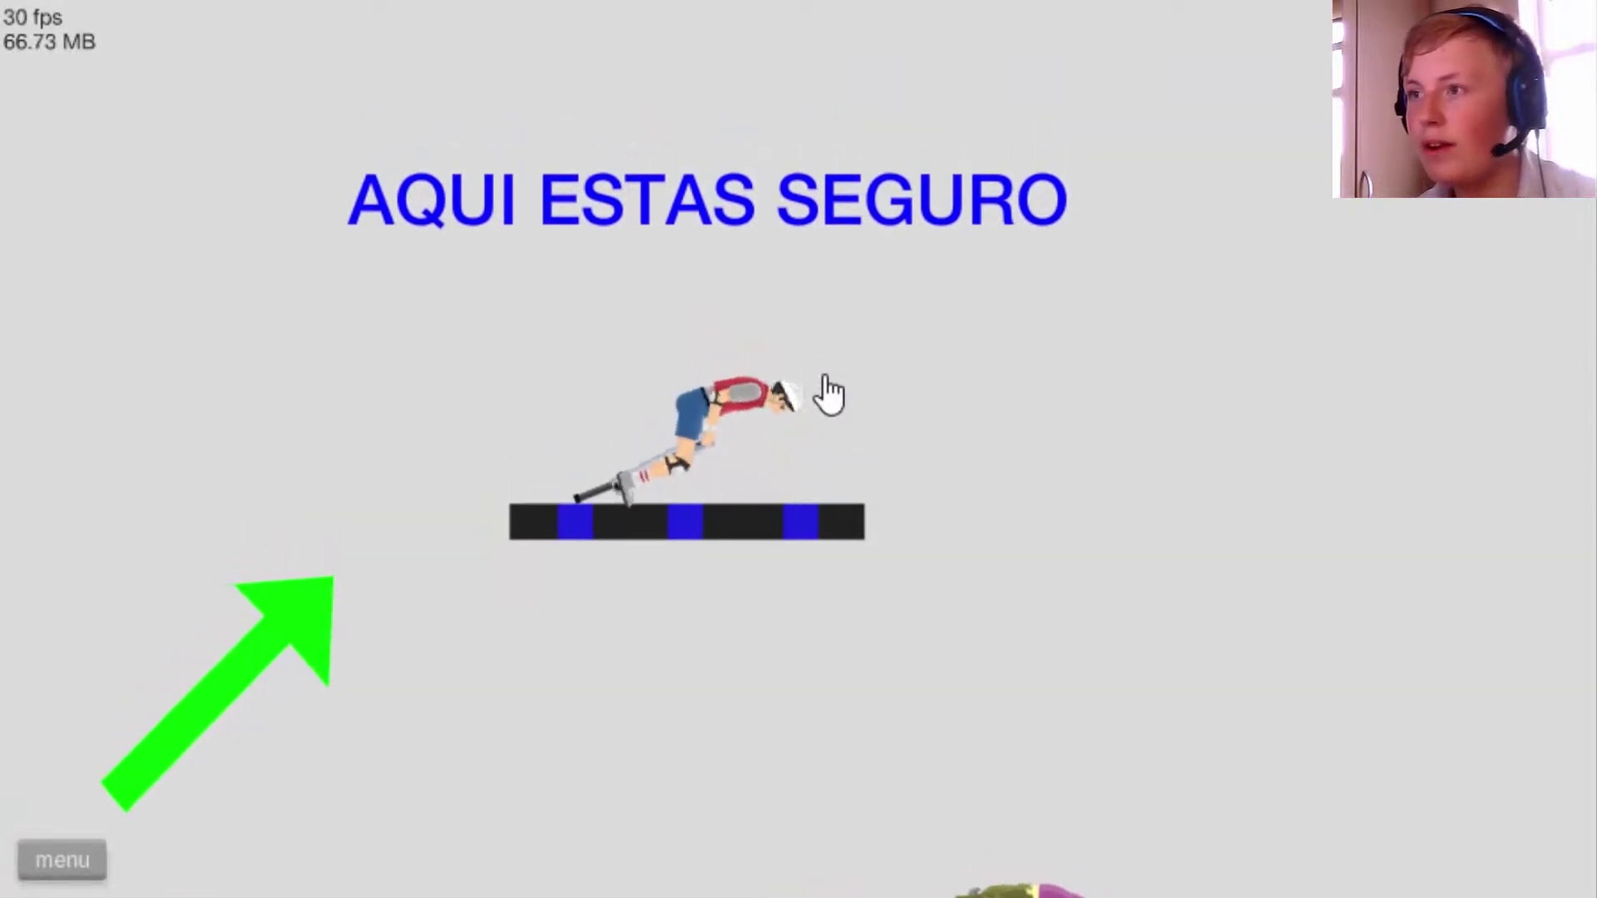
pyautogui.press('space')
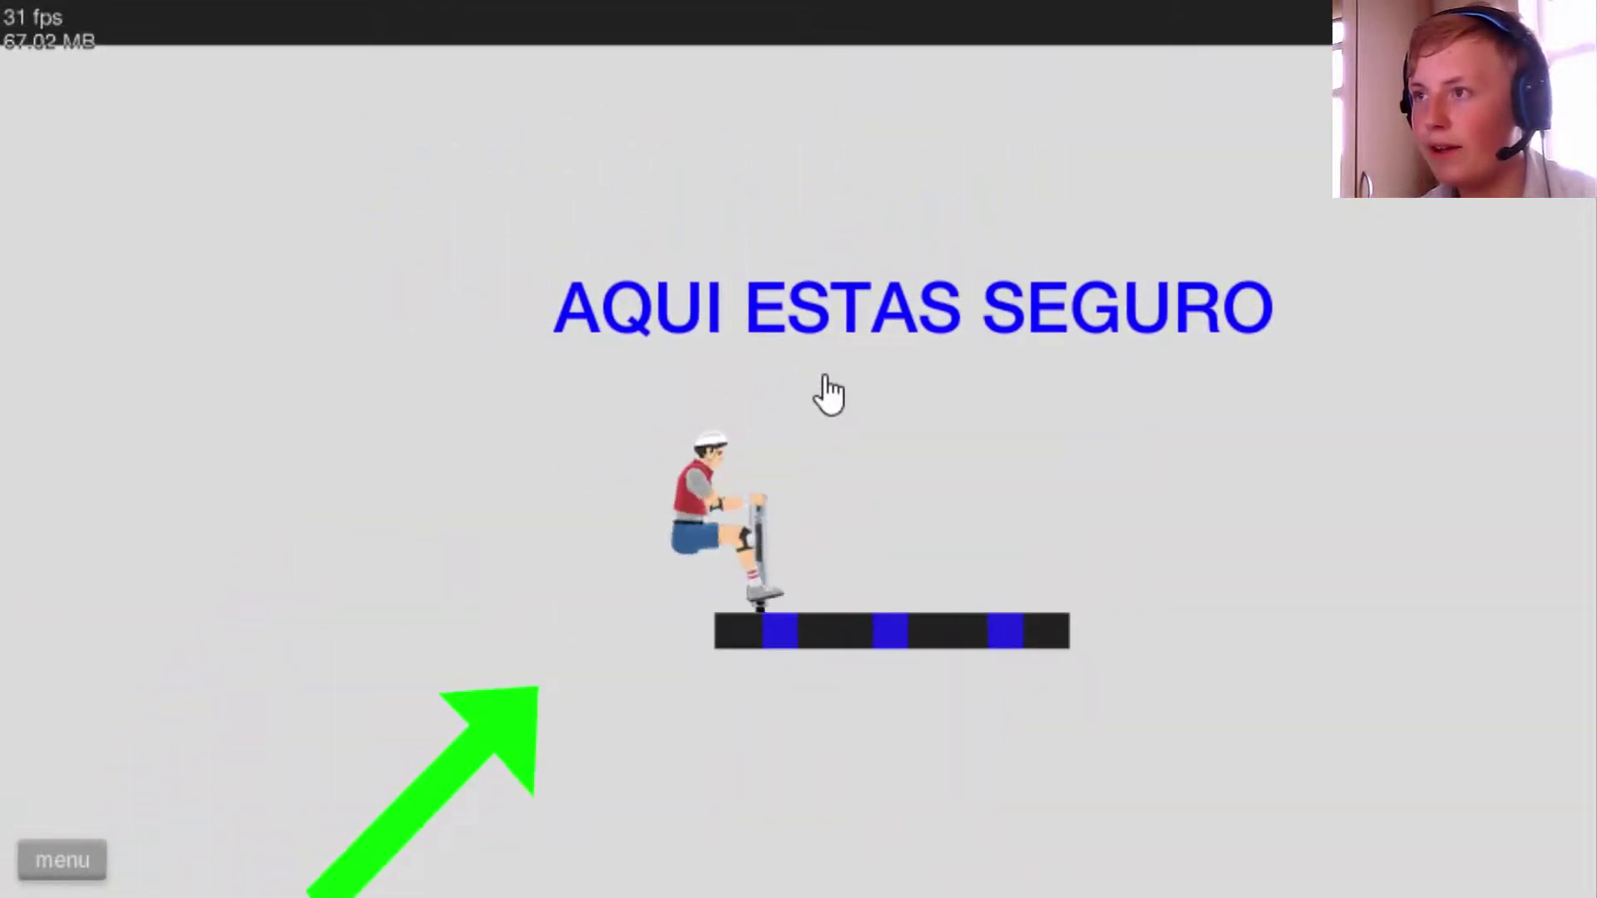
pyautogui.press('space')
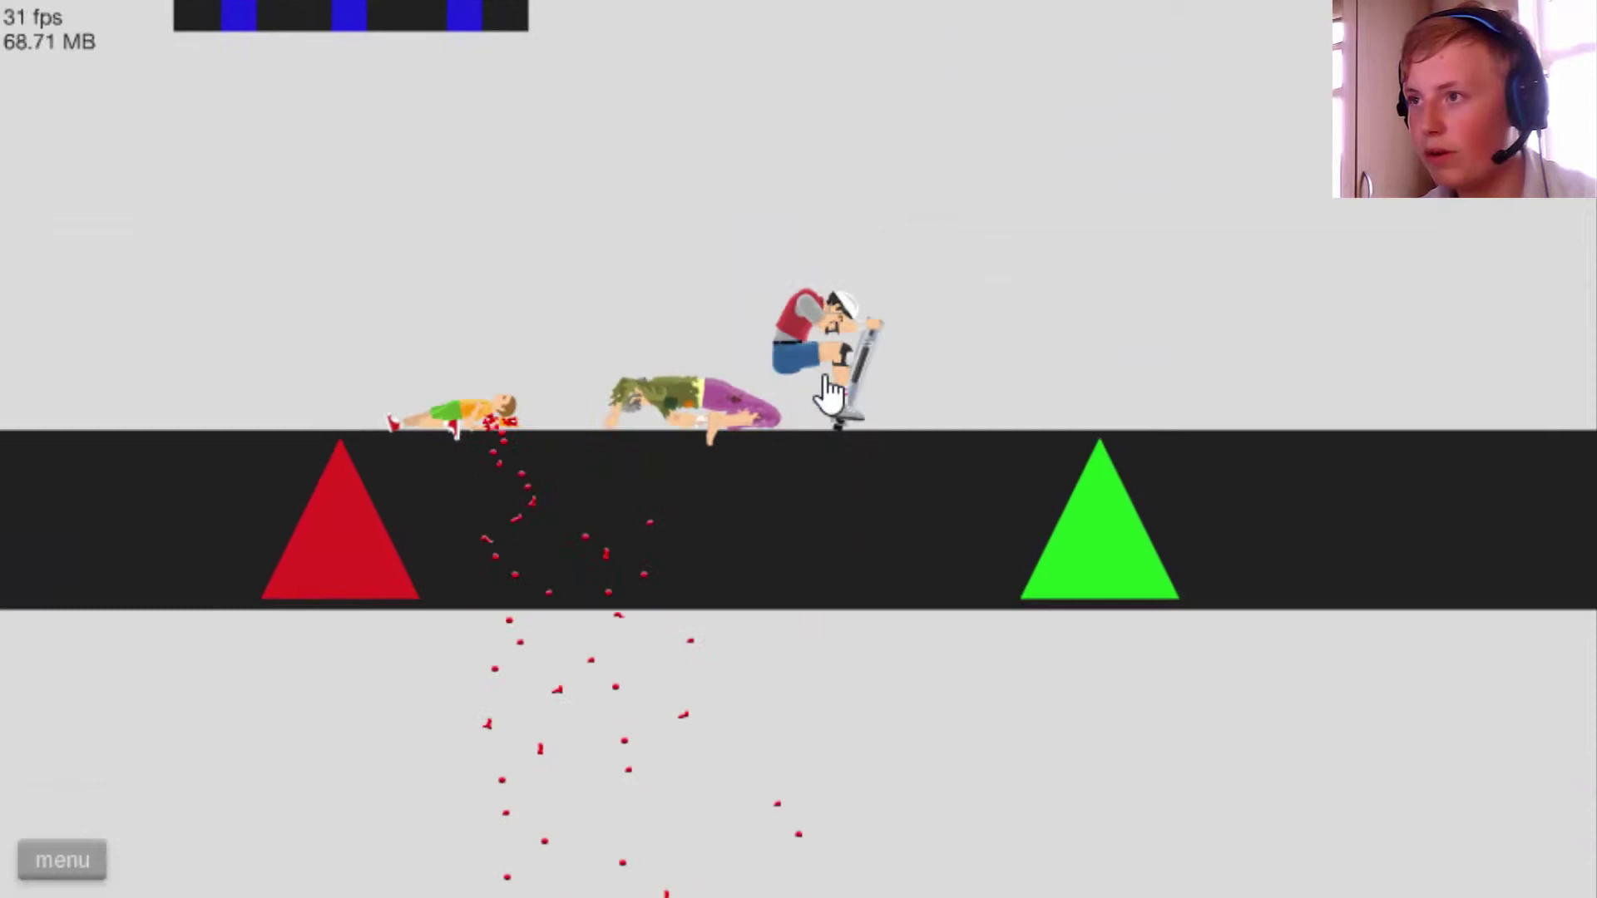
pyautogui.press('space')
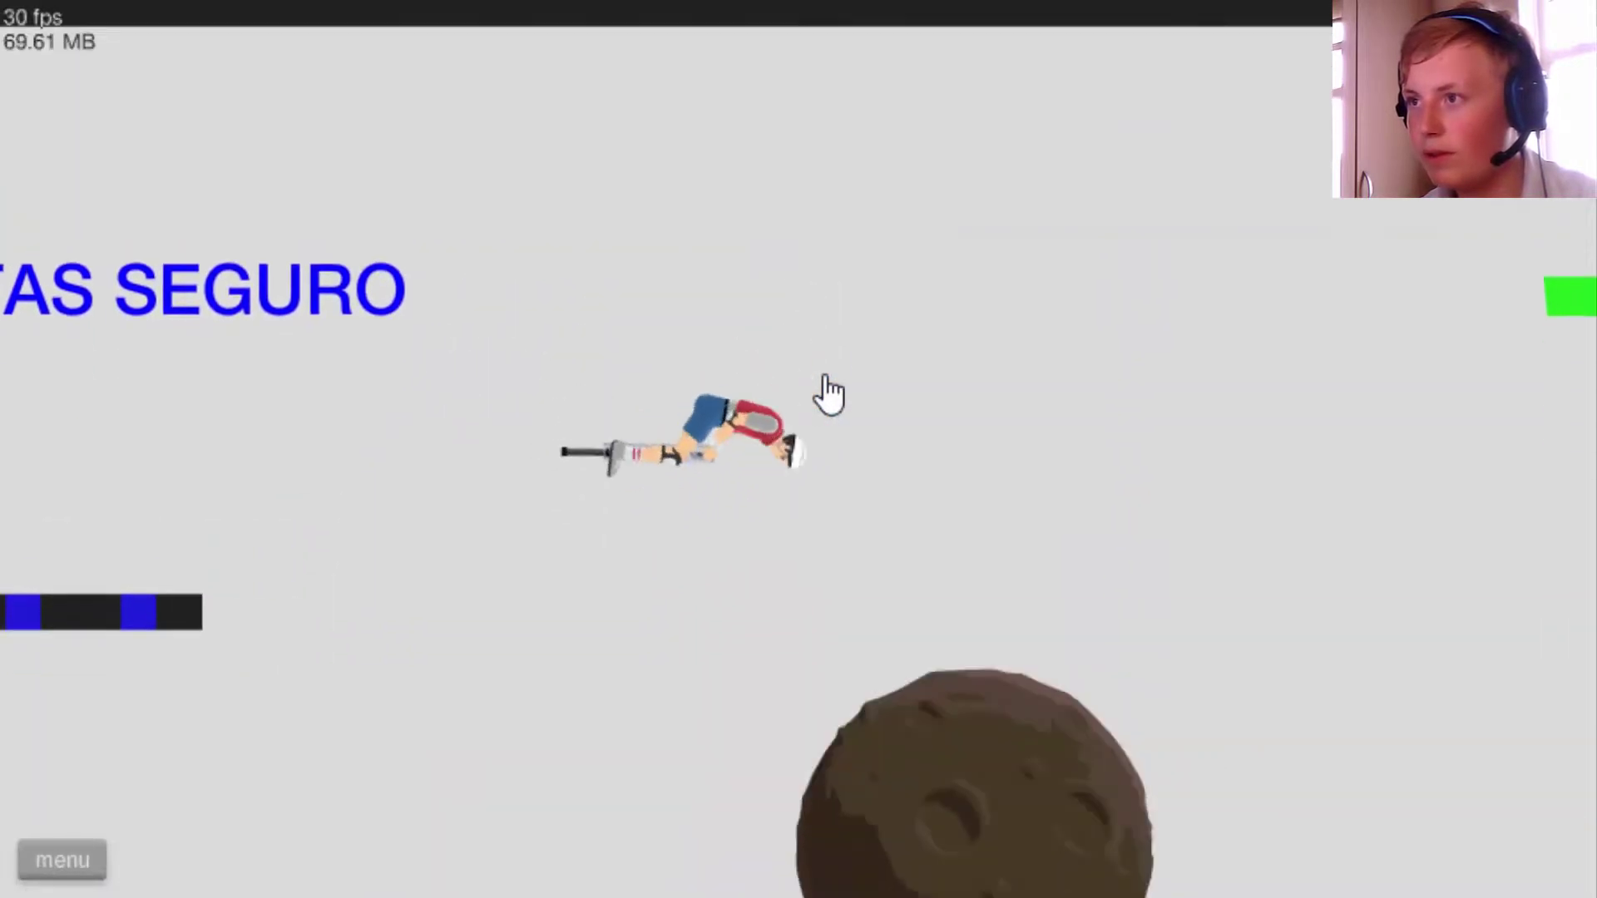
pyautogui.press('space')
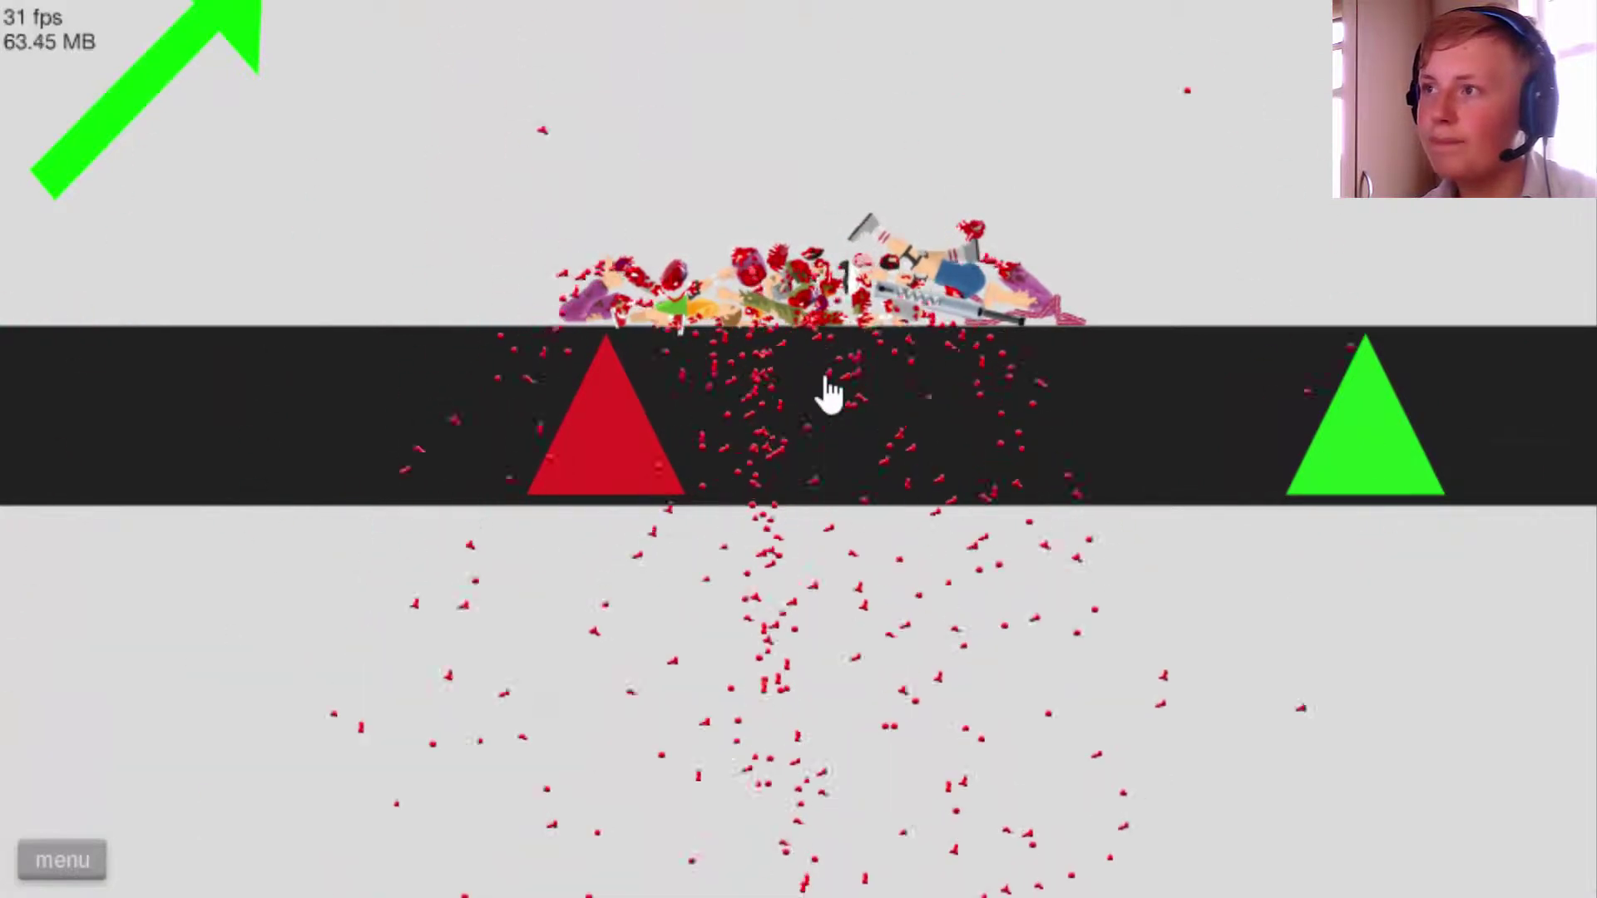
pyautogui.click(63, 860)
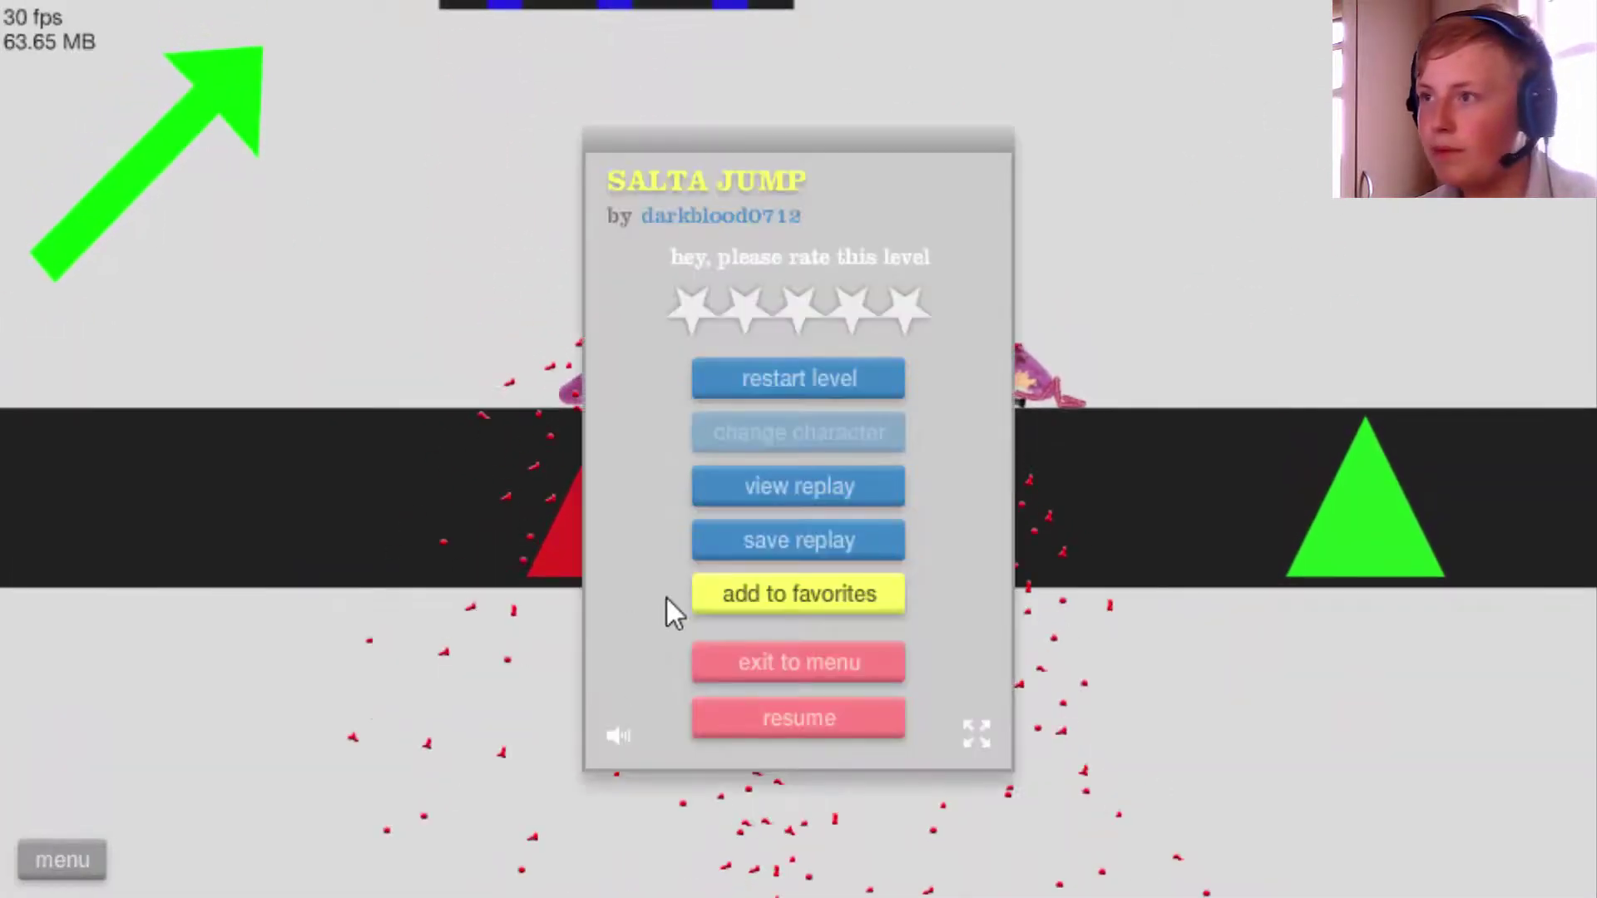
# Exit SALTA JUMP to the level list and launch EARTHQUAKE ESCAPE.
pyautogui.click(800, 663)
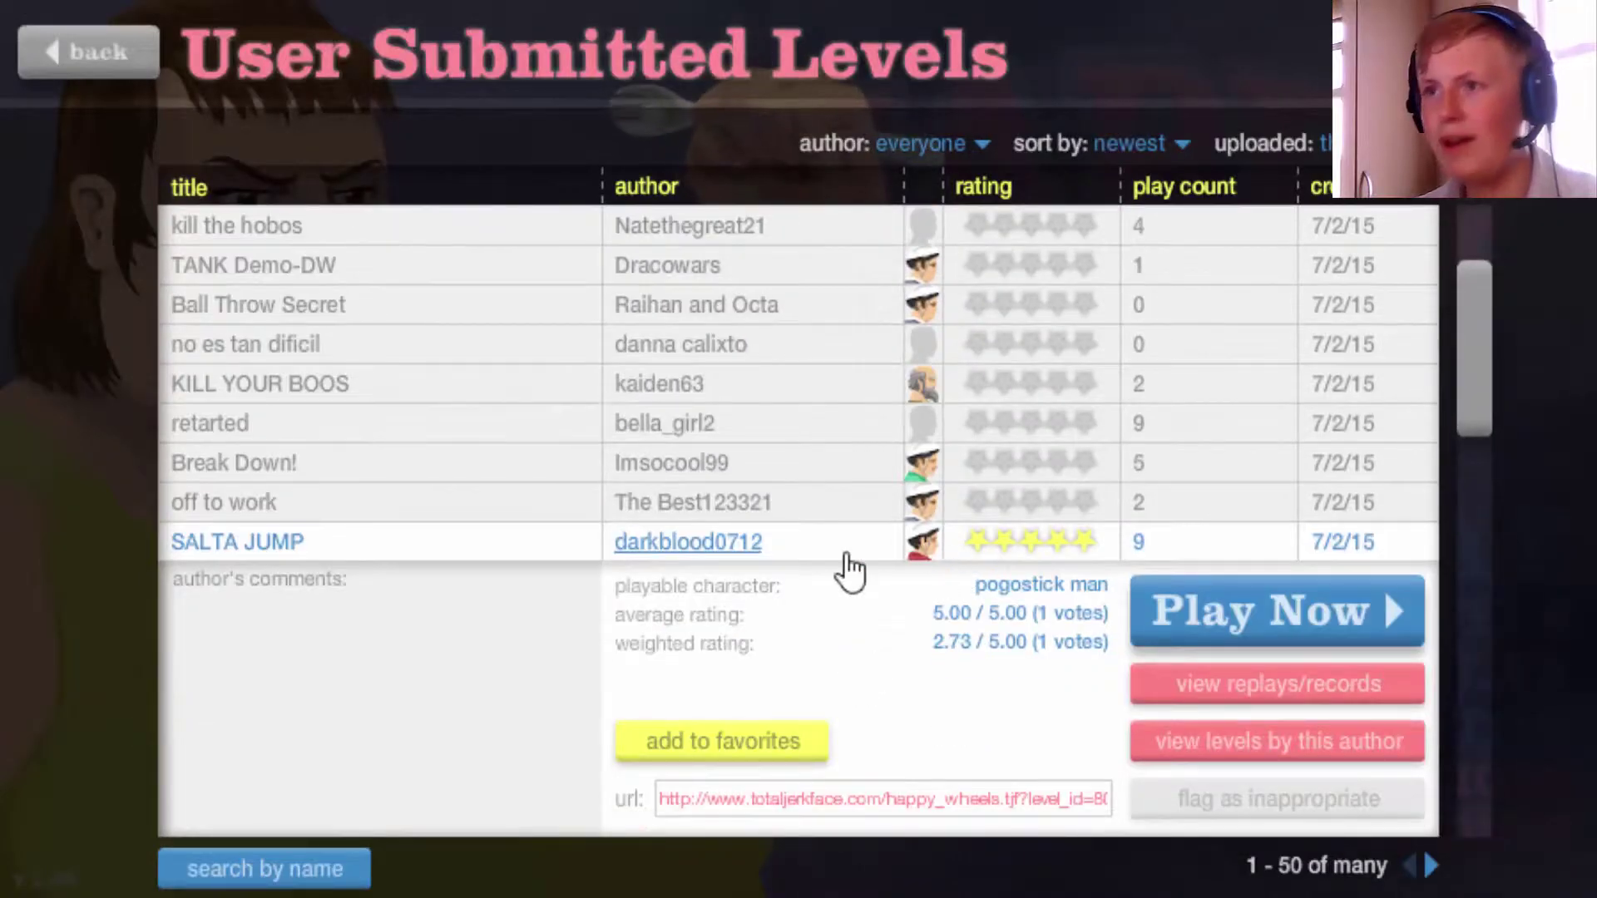
pyautogui.click(849, 552)
pyautogui.click(545, 581)
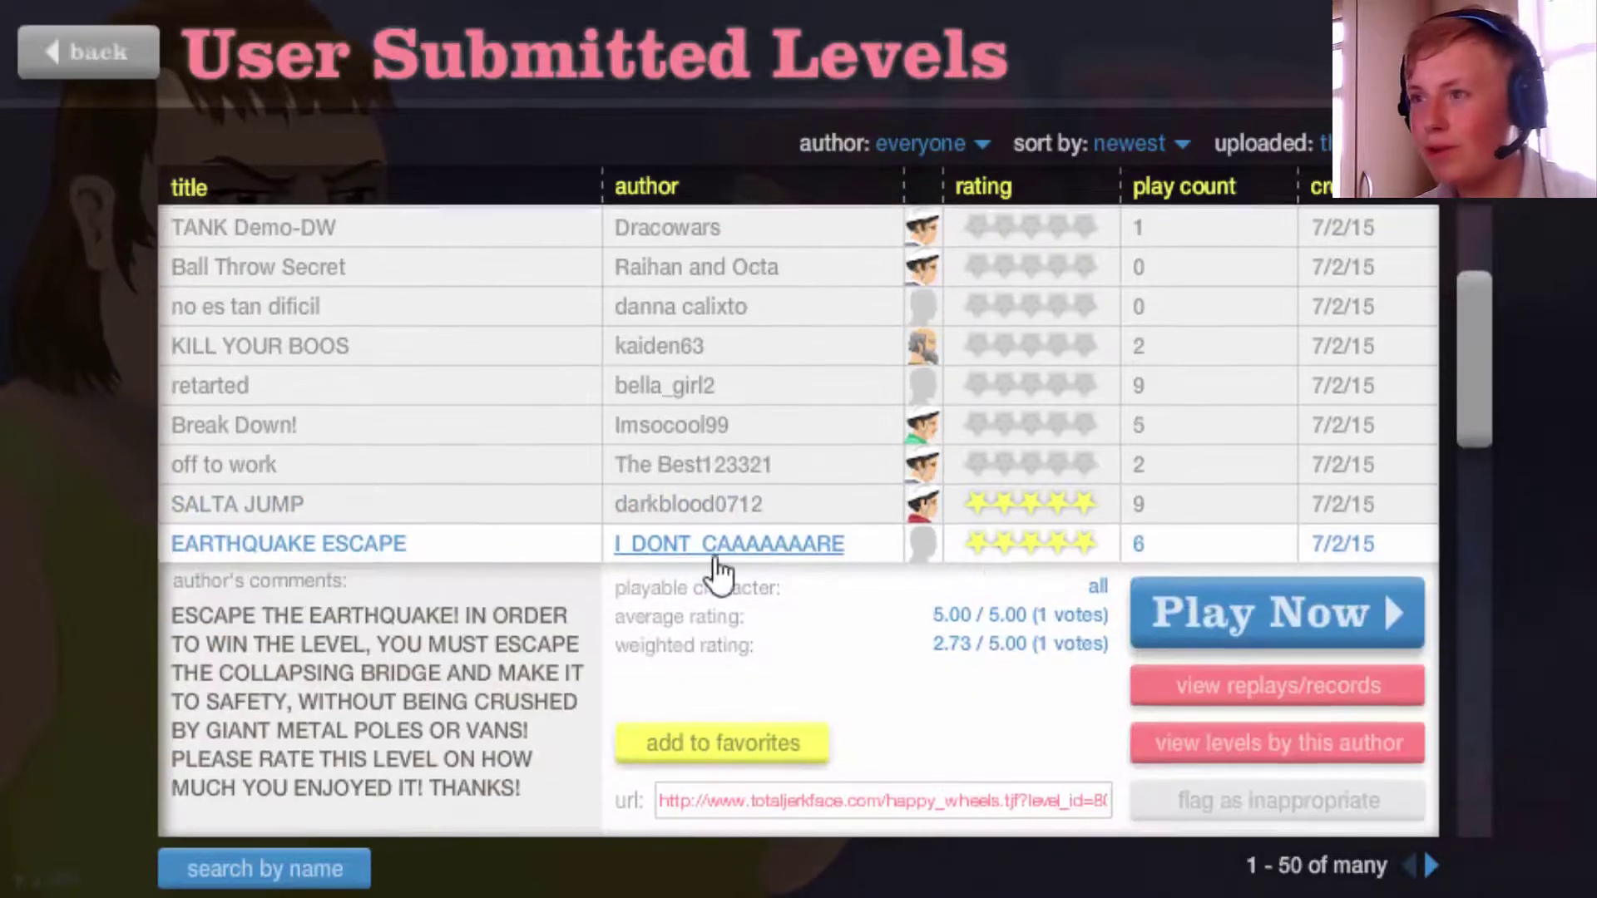
pyautogui.click(1298, 614)
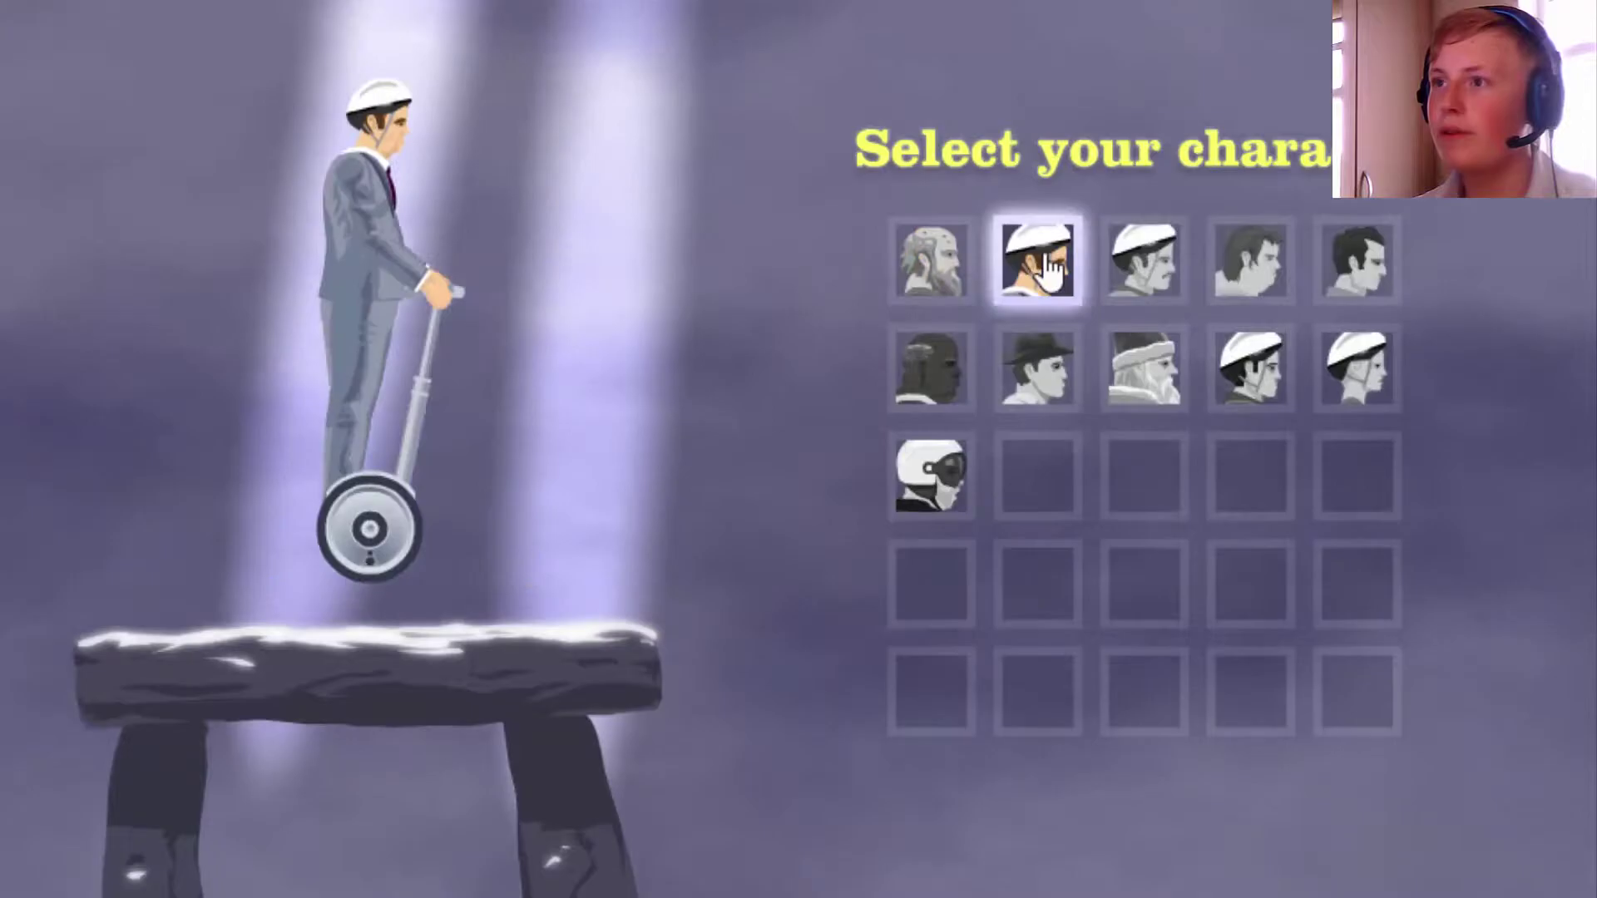
# Pick a character, play EARTHQUAKE ESCAPE, restart with R, and pause.
pyautogui.click(1038, 262)
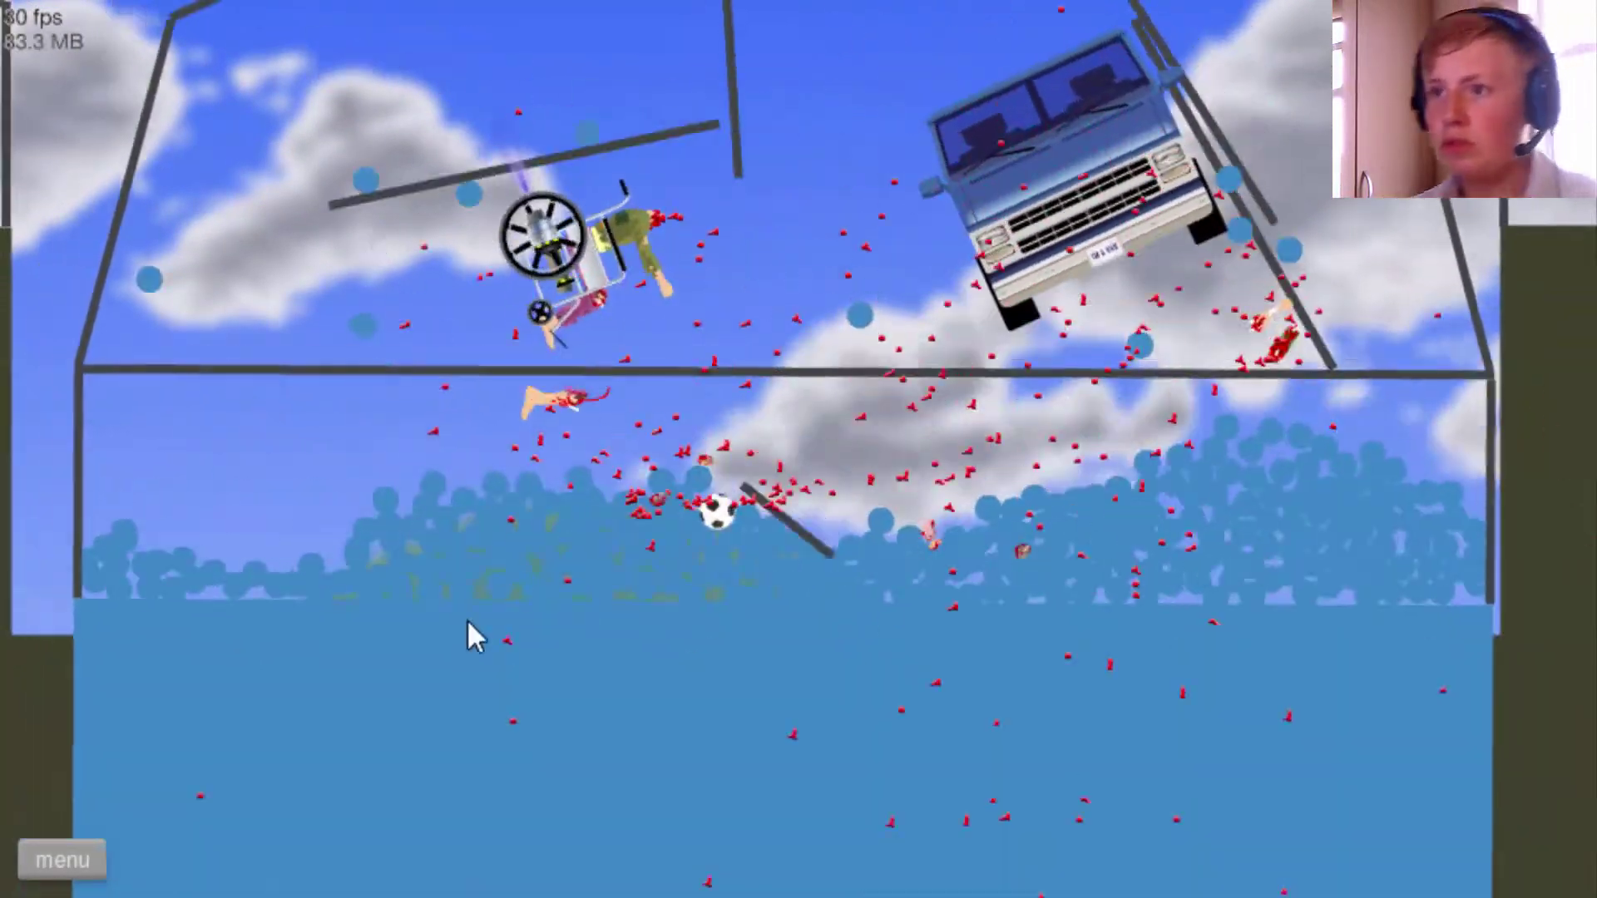
pyautogui.press('r')
pyautogui.click(60, 865)
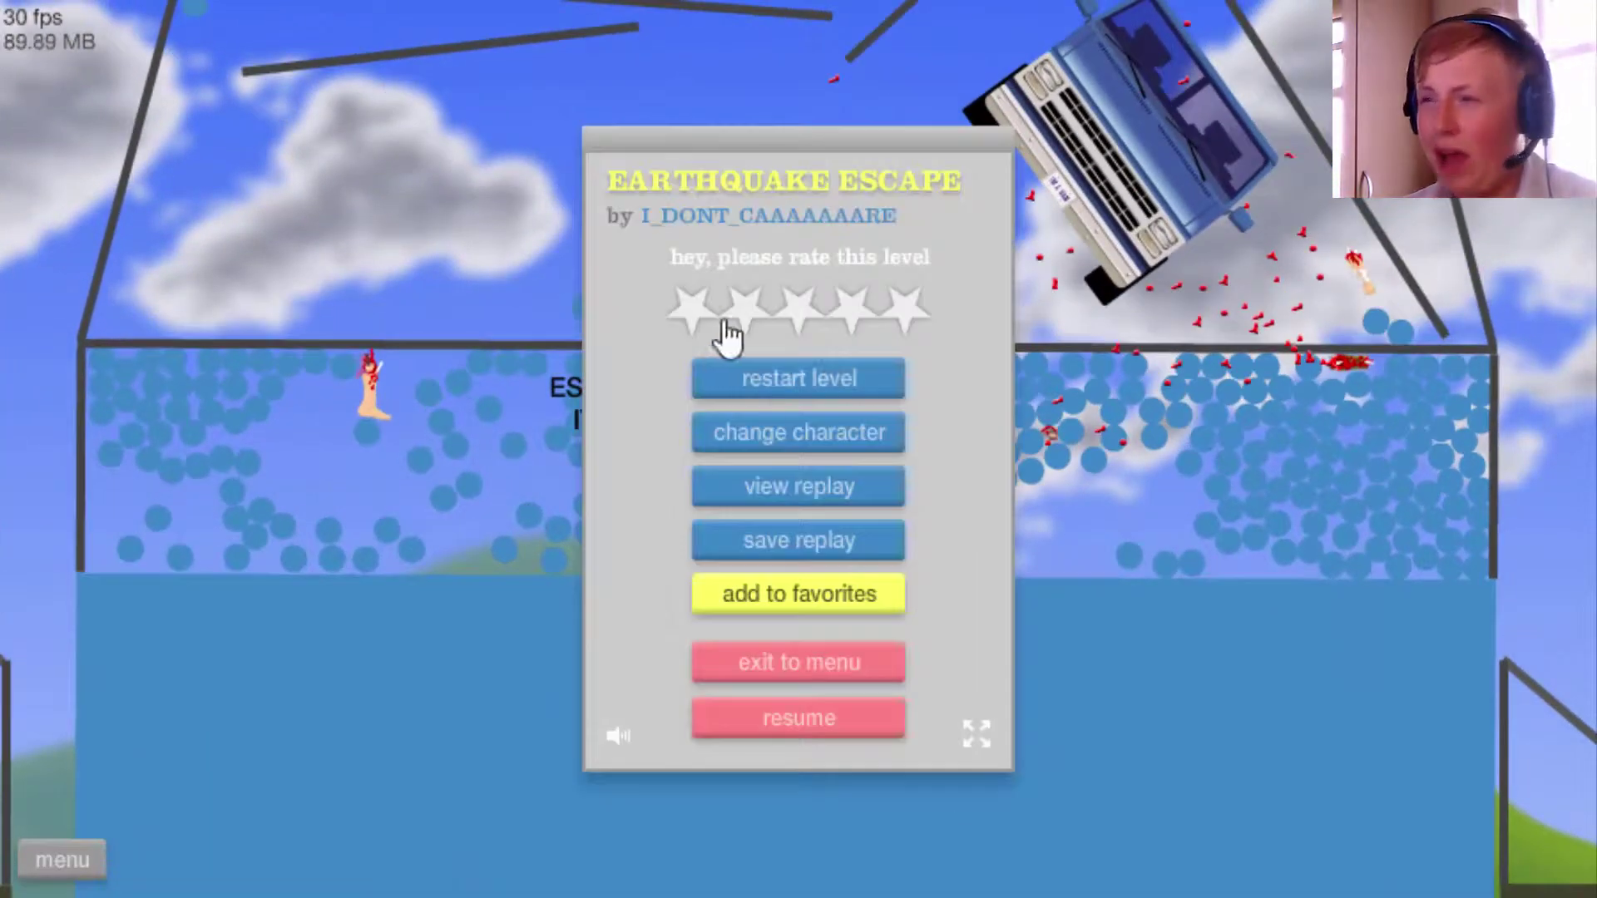
# Switch to a different character, play EARTHQUAKE ESCAPE, and pause.
pyautogui.click(826, 443)
pyautogui.click(930, 474)
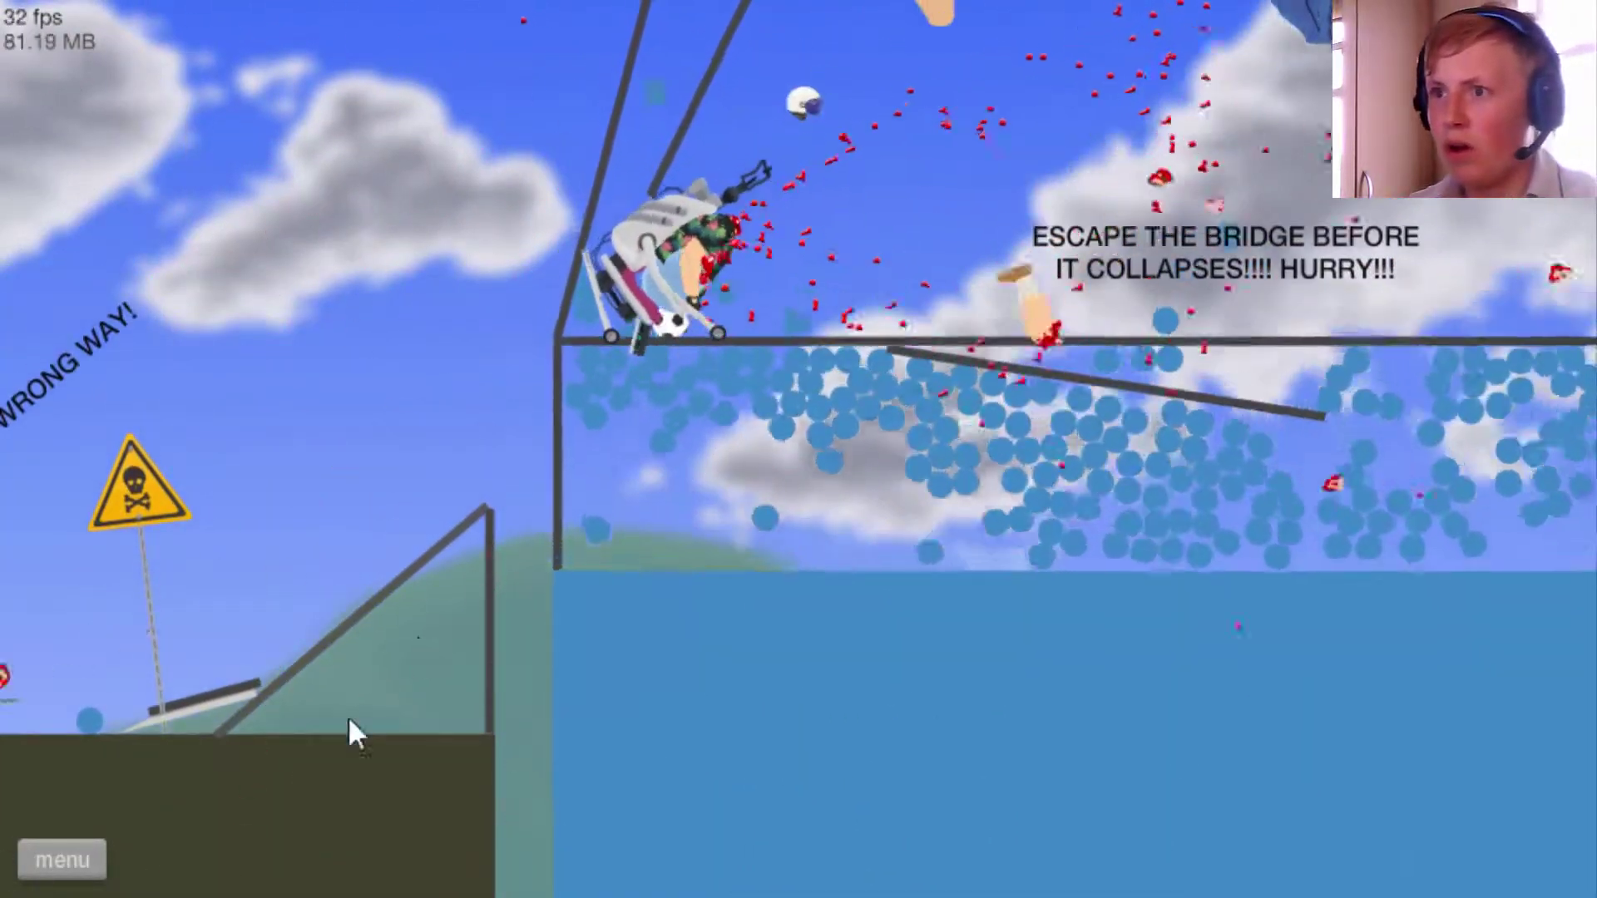
pyautogui.click(63, 860)
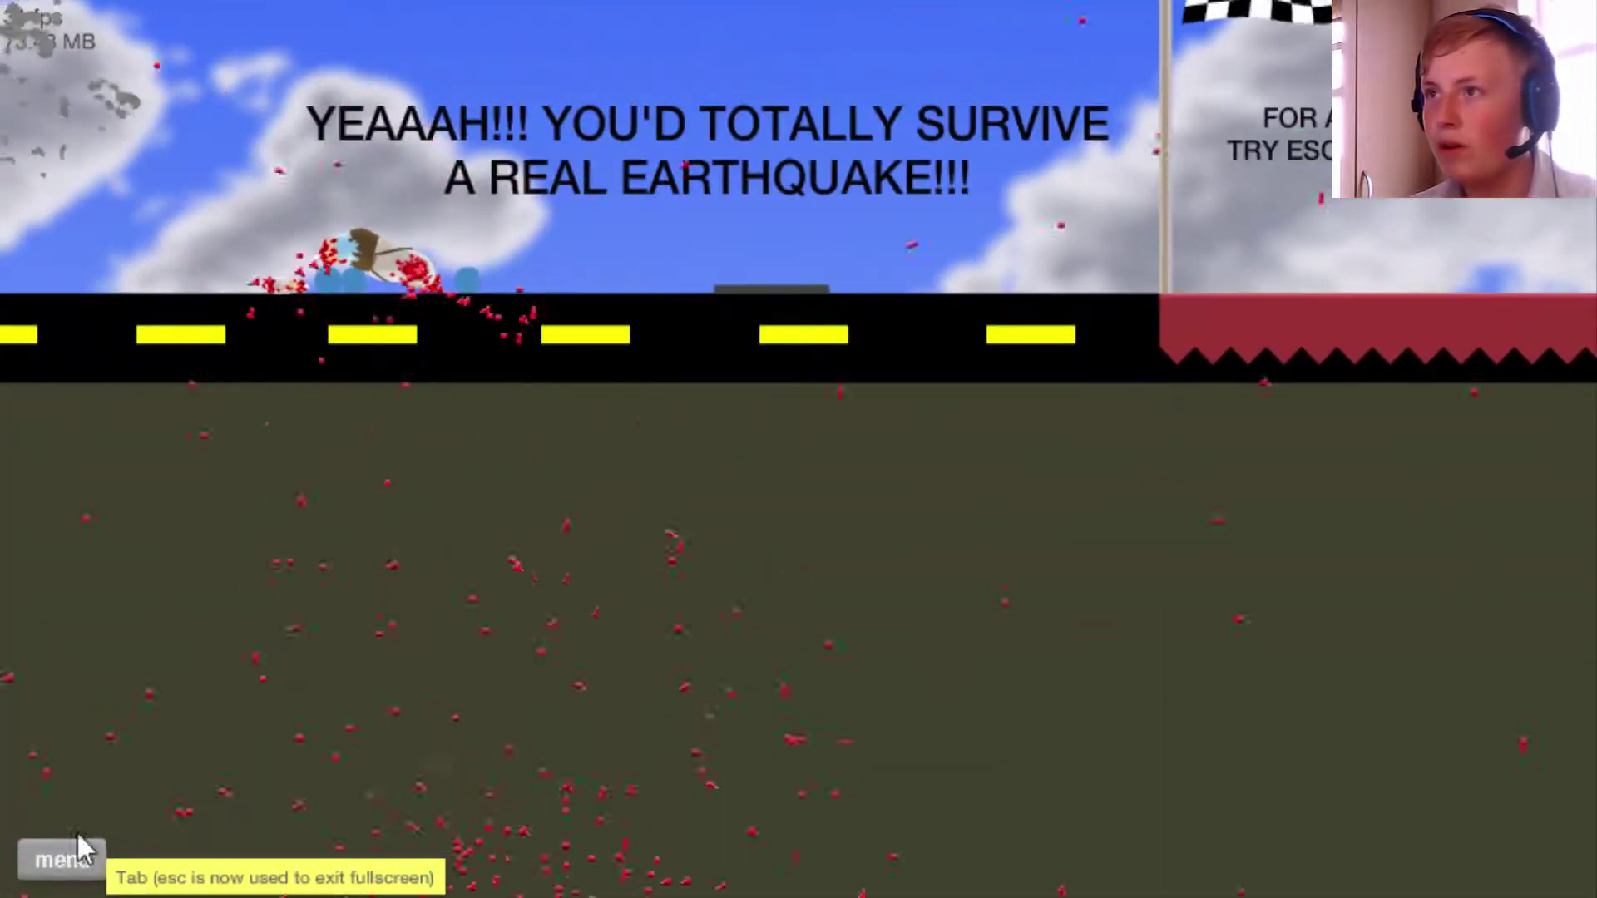
# Replay as the lawnmower man across the bridge, then return to character selection.
pyautogui.press('Escape')
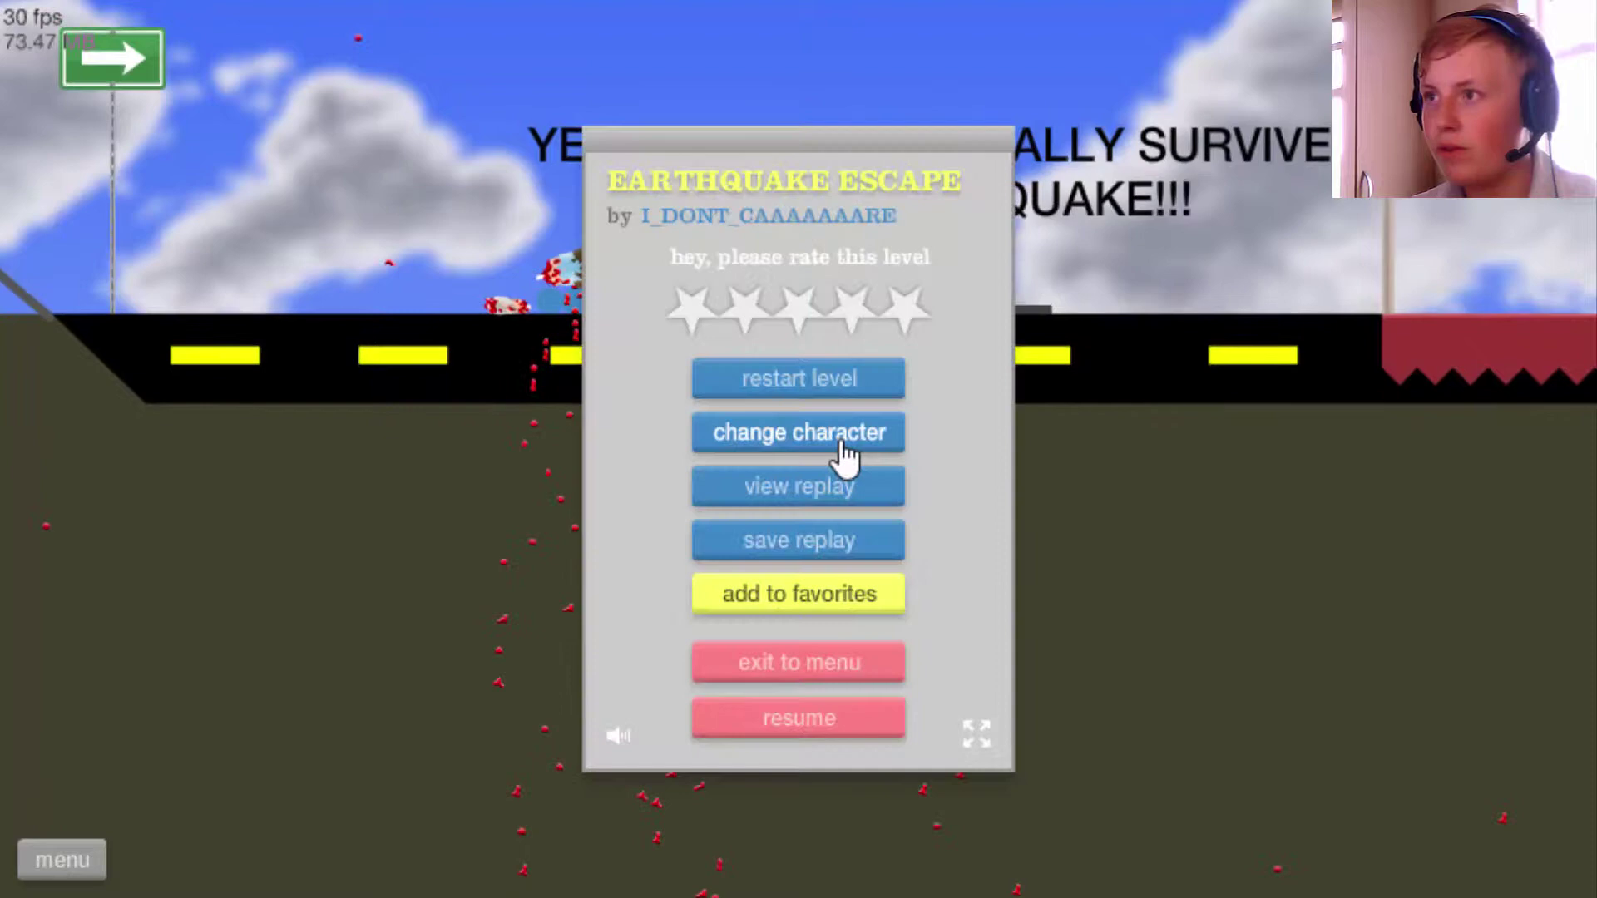
pyautogui.click(845, 445)
pyautogui.click(934, 371)
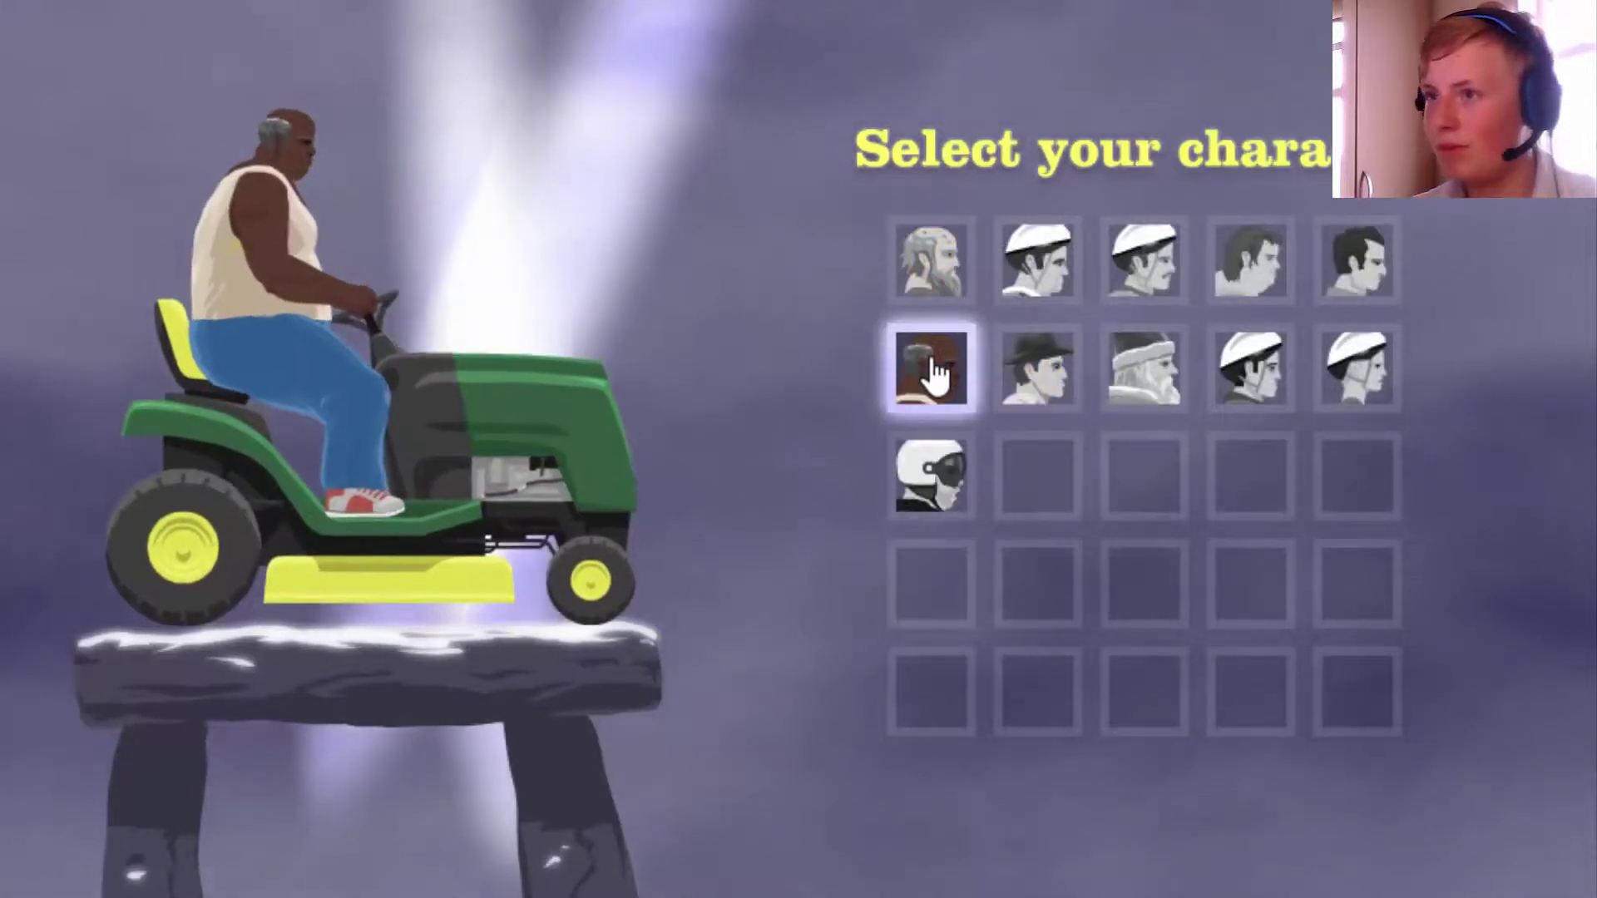
pyautogui.click(934, 370)
pyautogui.press('Up')
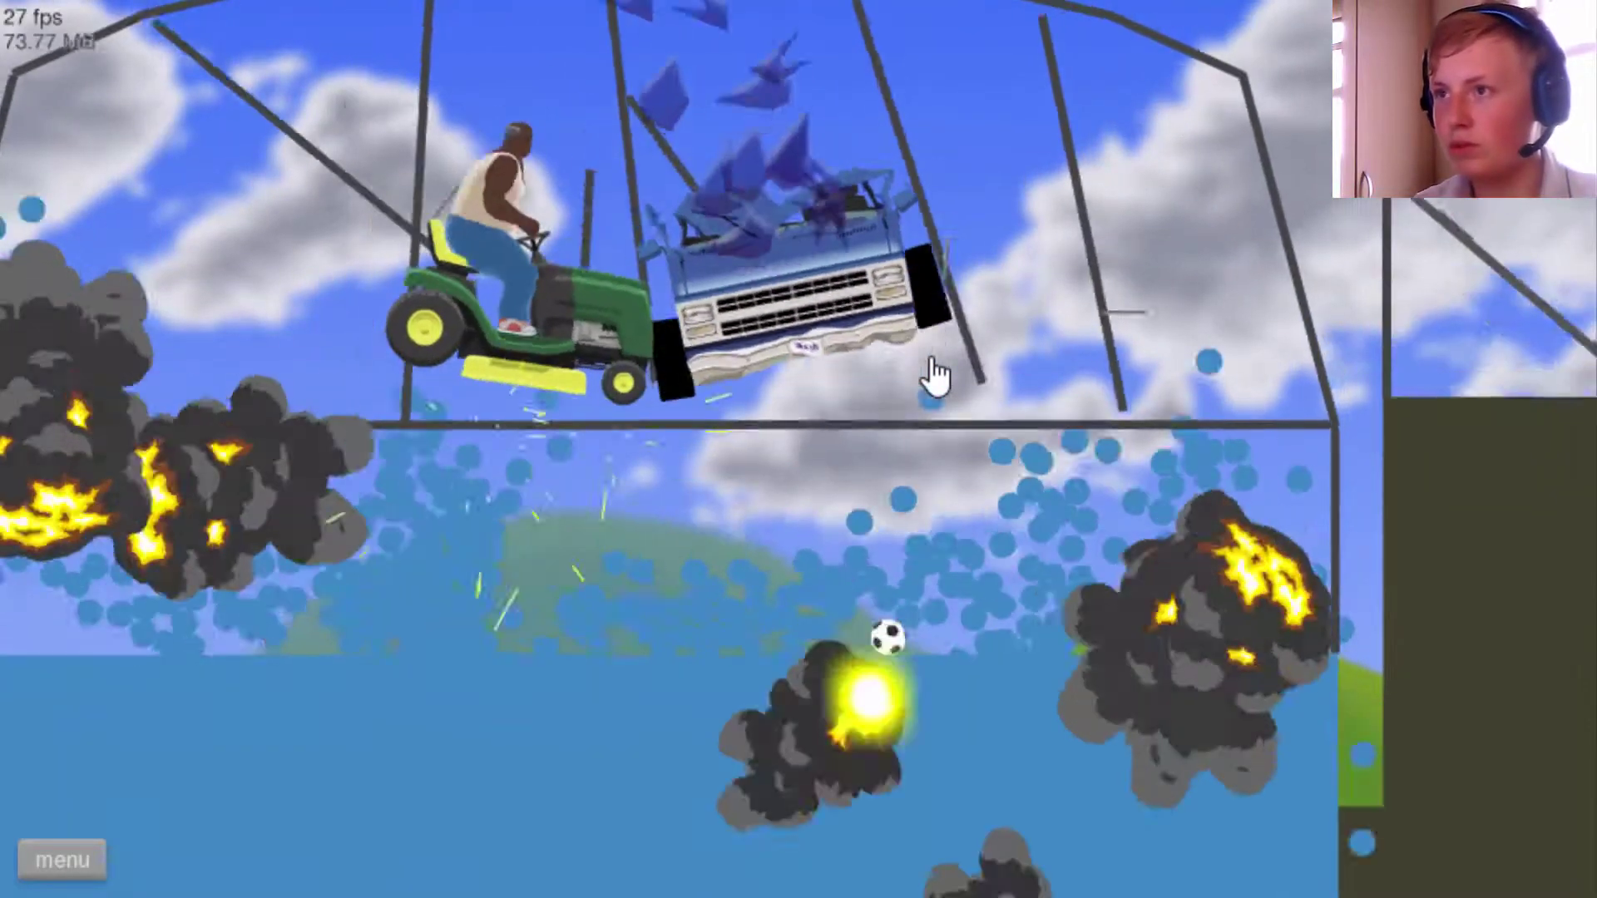
pyautogui.press('Up')
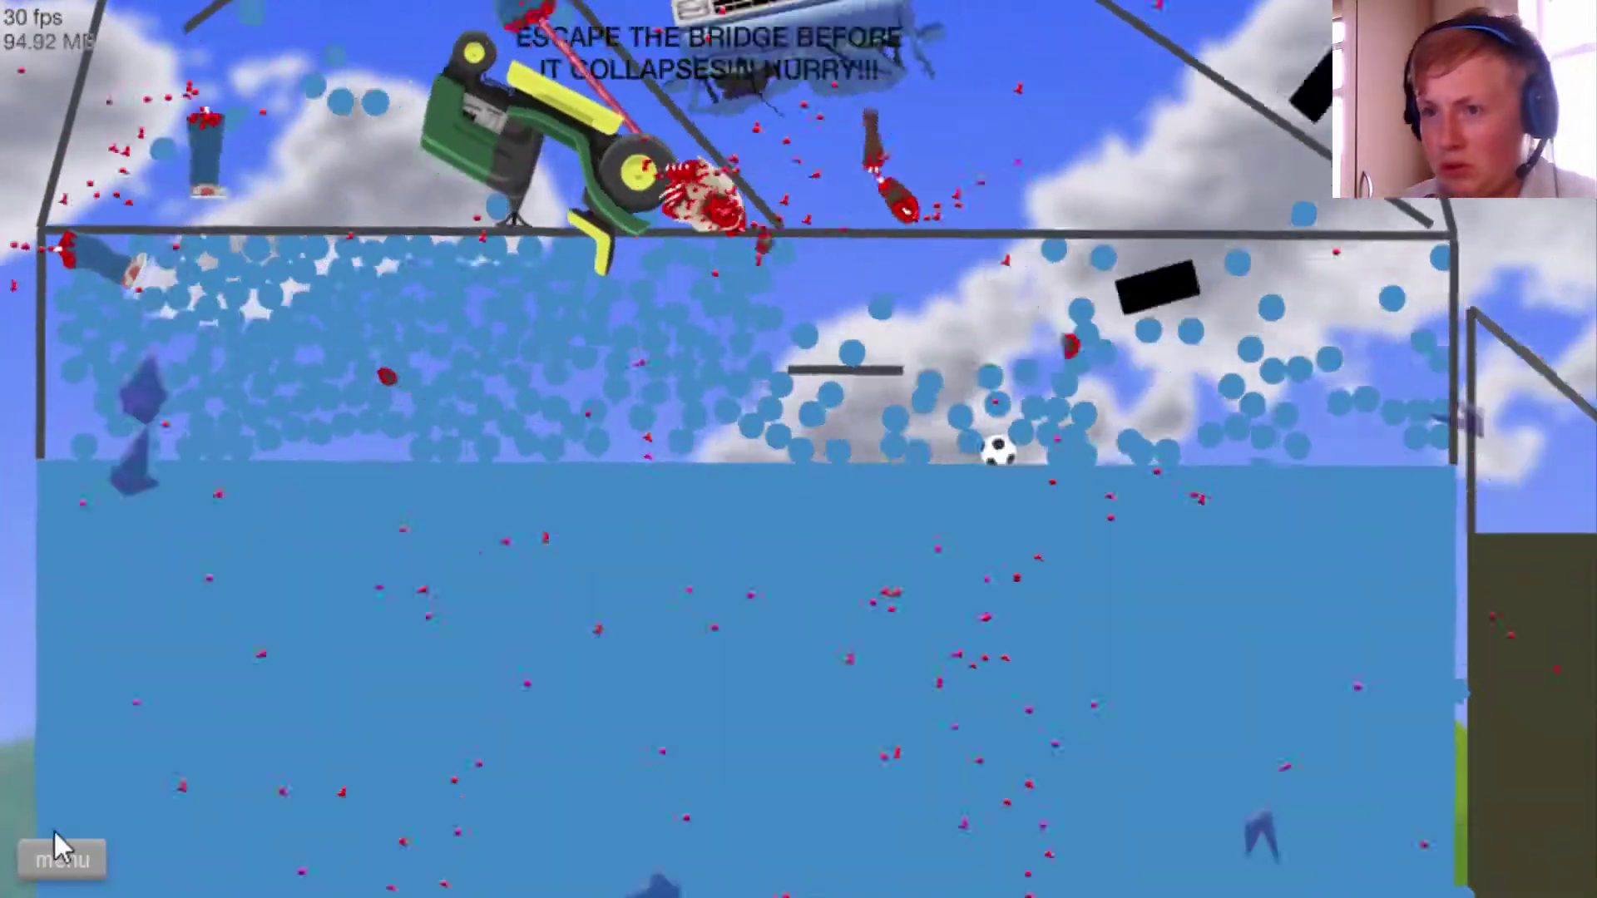
pyautogui.click(54, 850)
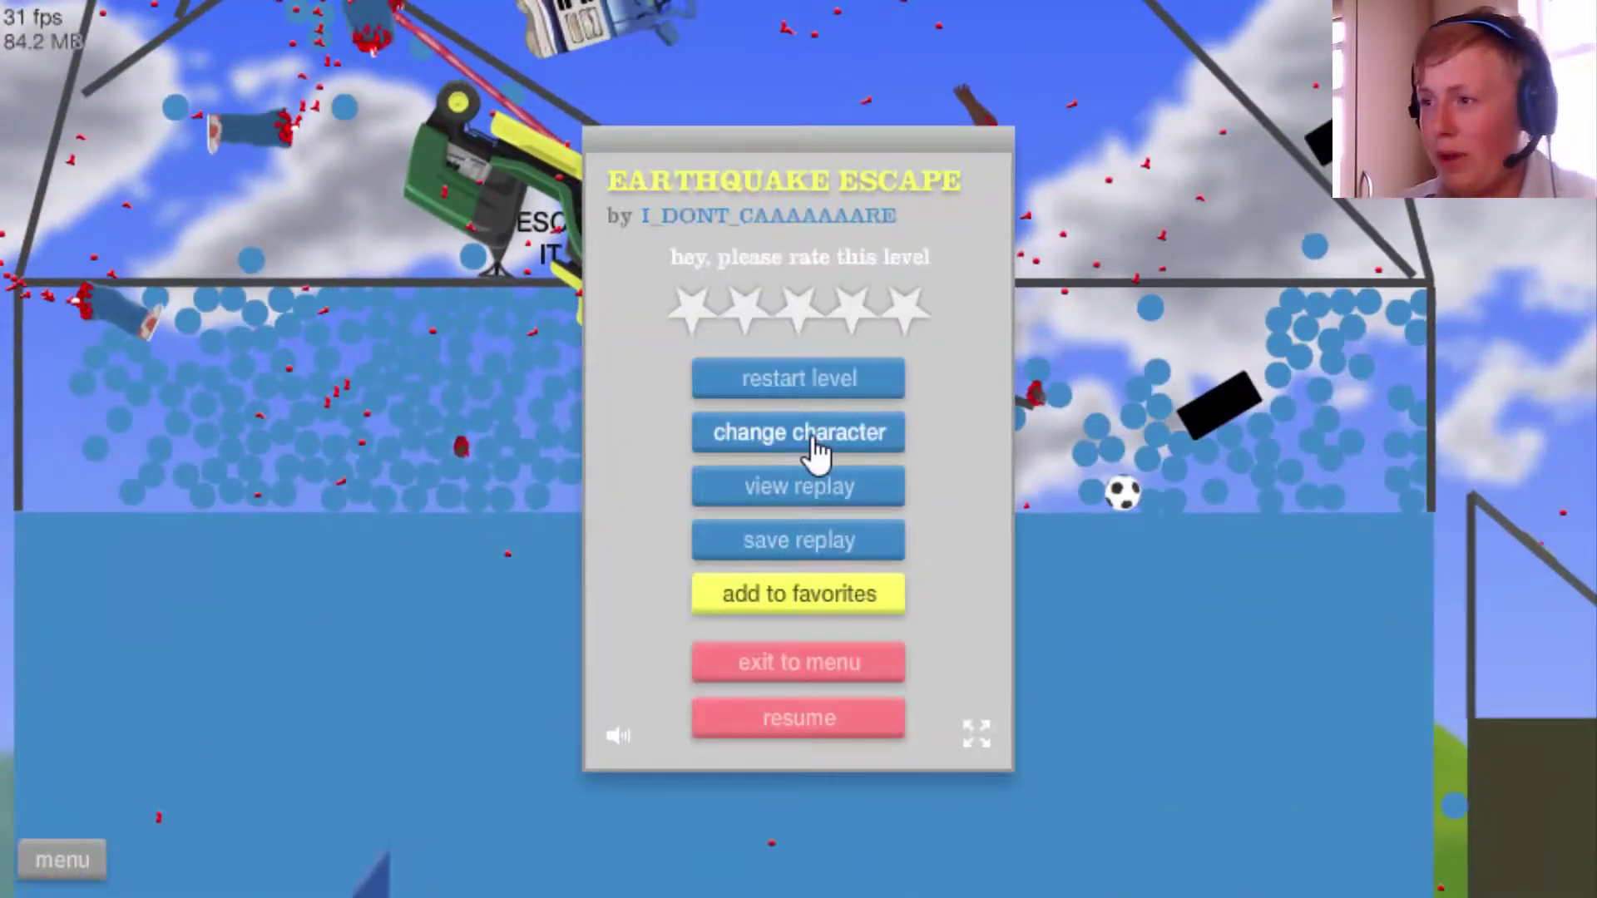
pyautogui.click(817, 443)
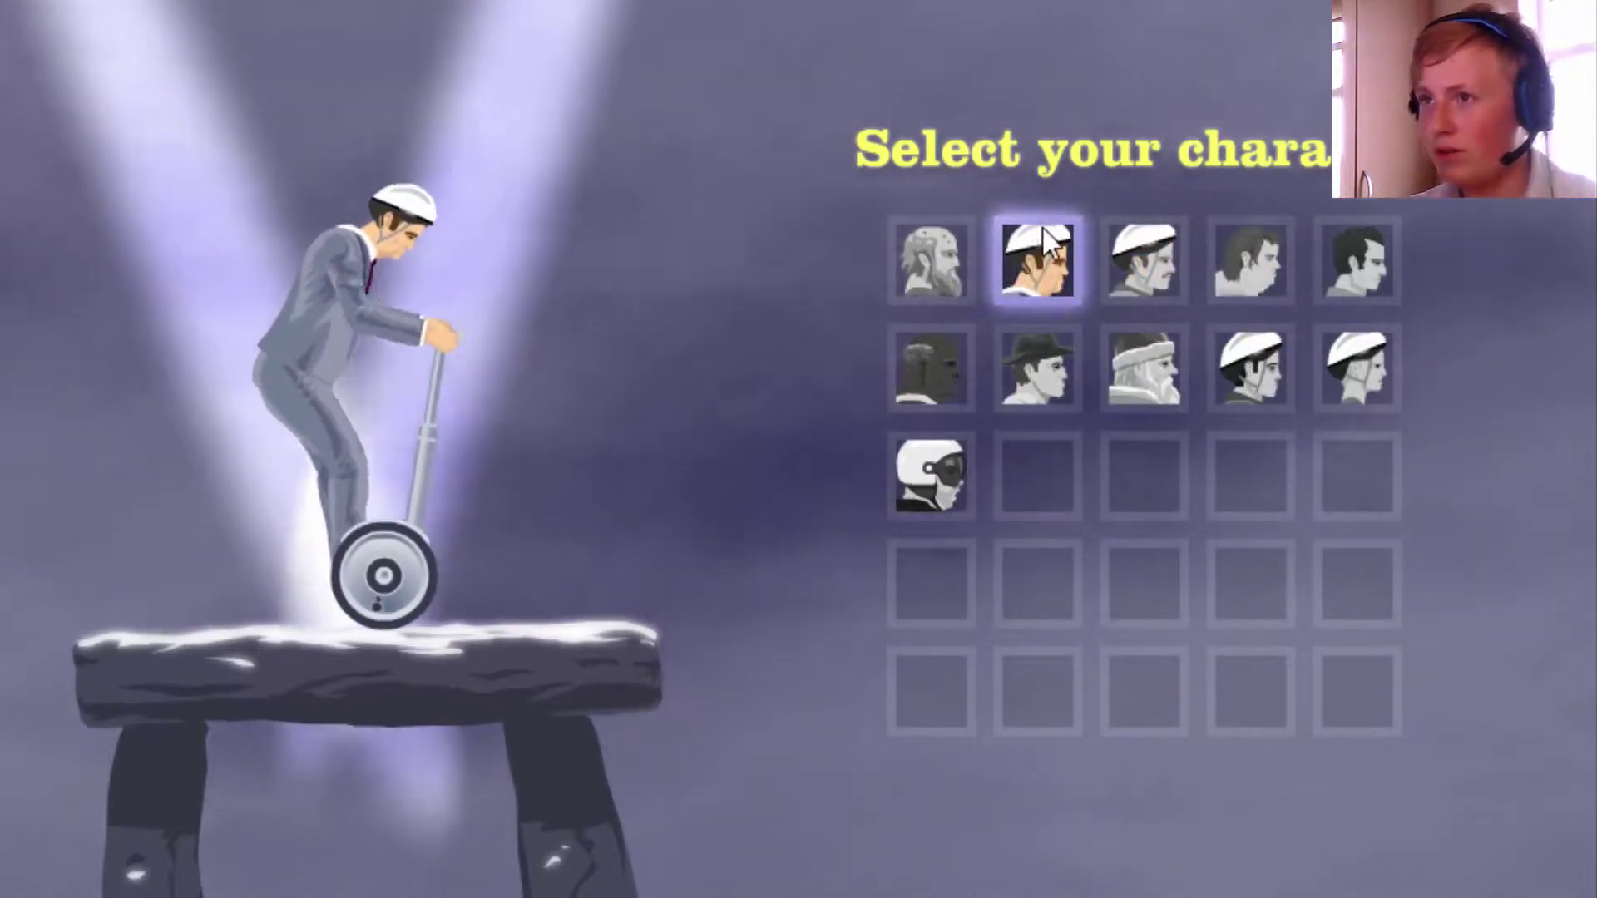
# Play EARTHQUAKE ESCAPE as the segway rider, then exit to the level list.
pyautogui.click(1037, 262)
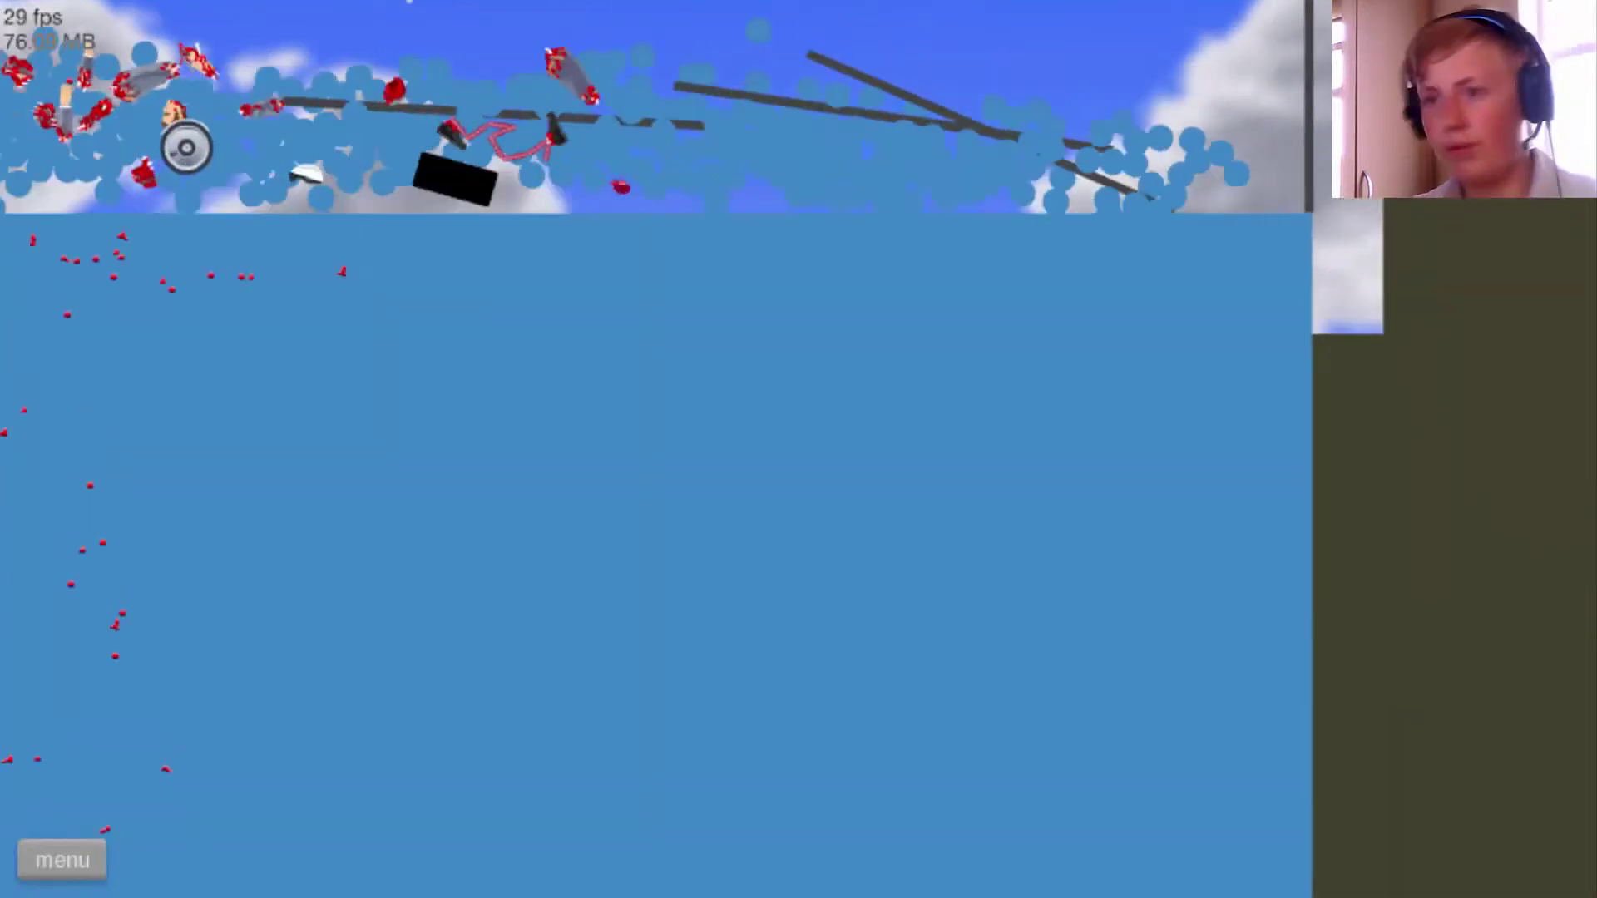
pyautogui.click(63, 859)
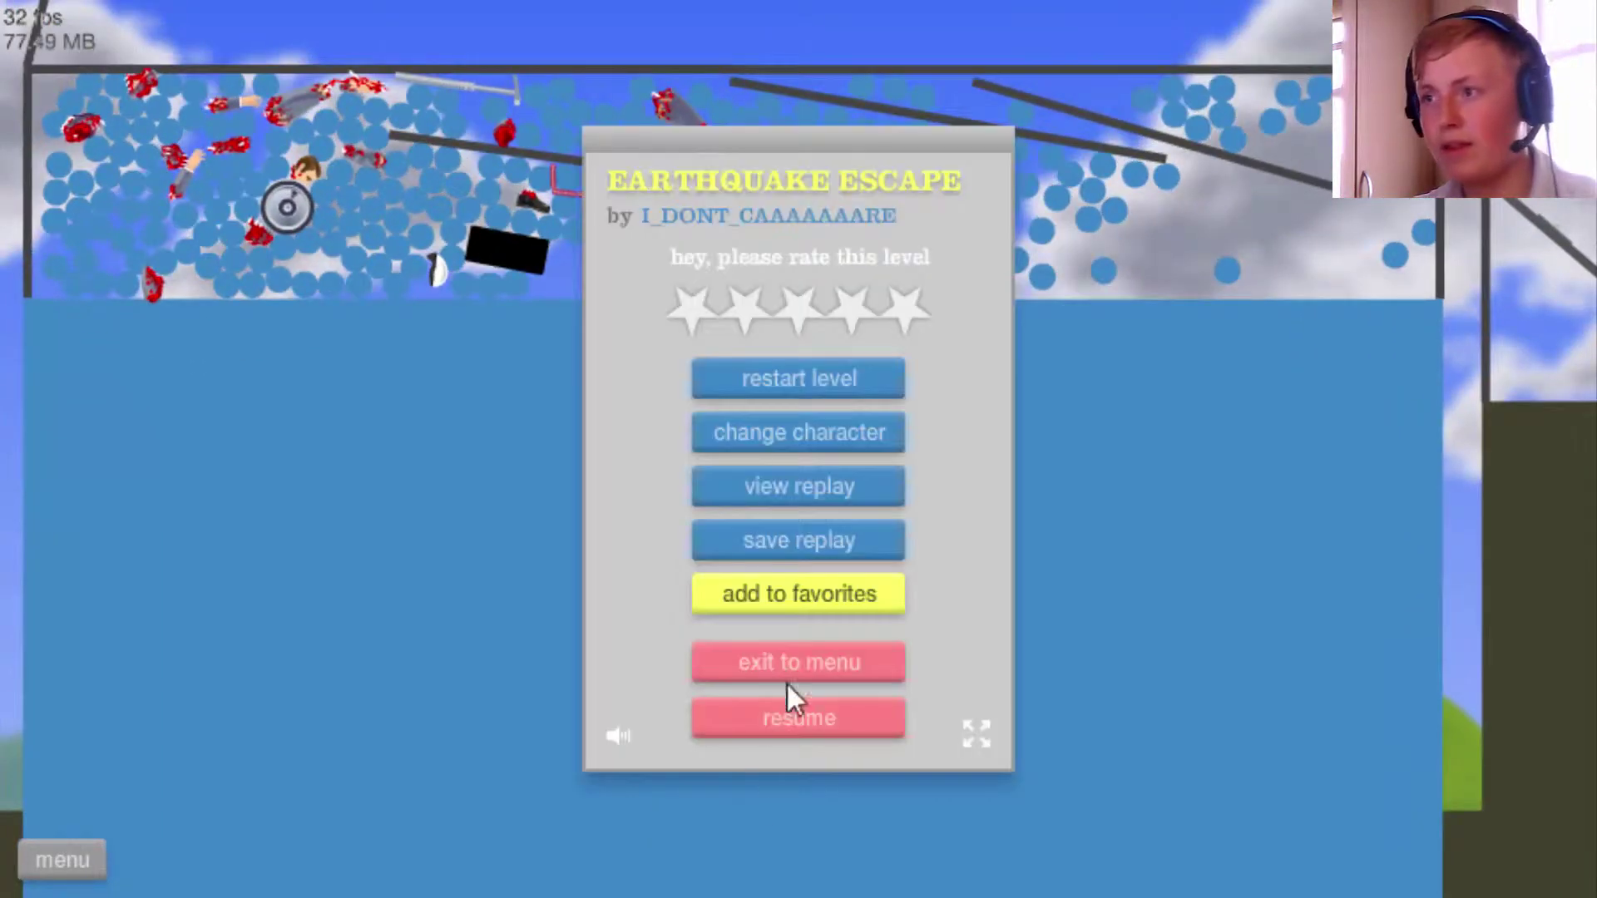
pyautogui.click(849, 665)
# Start ROPE SWING + EXTRA, launch the rider, and restart after the first attempt.
pyautogui.click(880, 550)
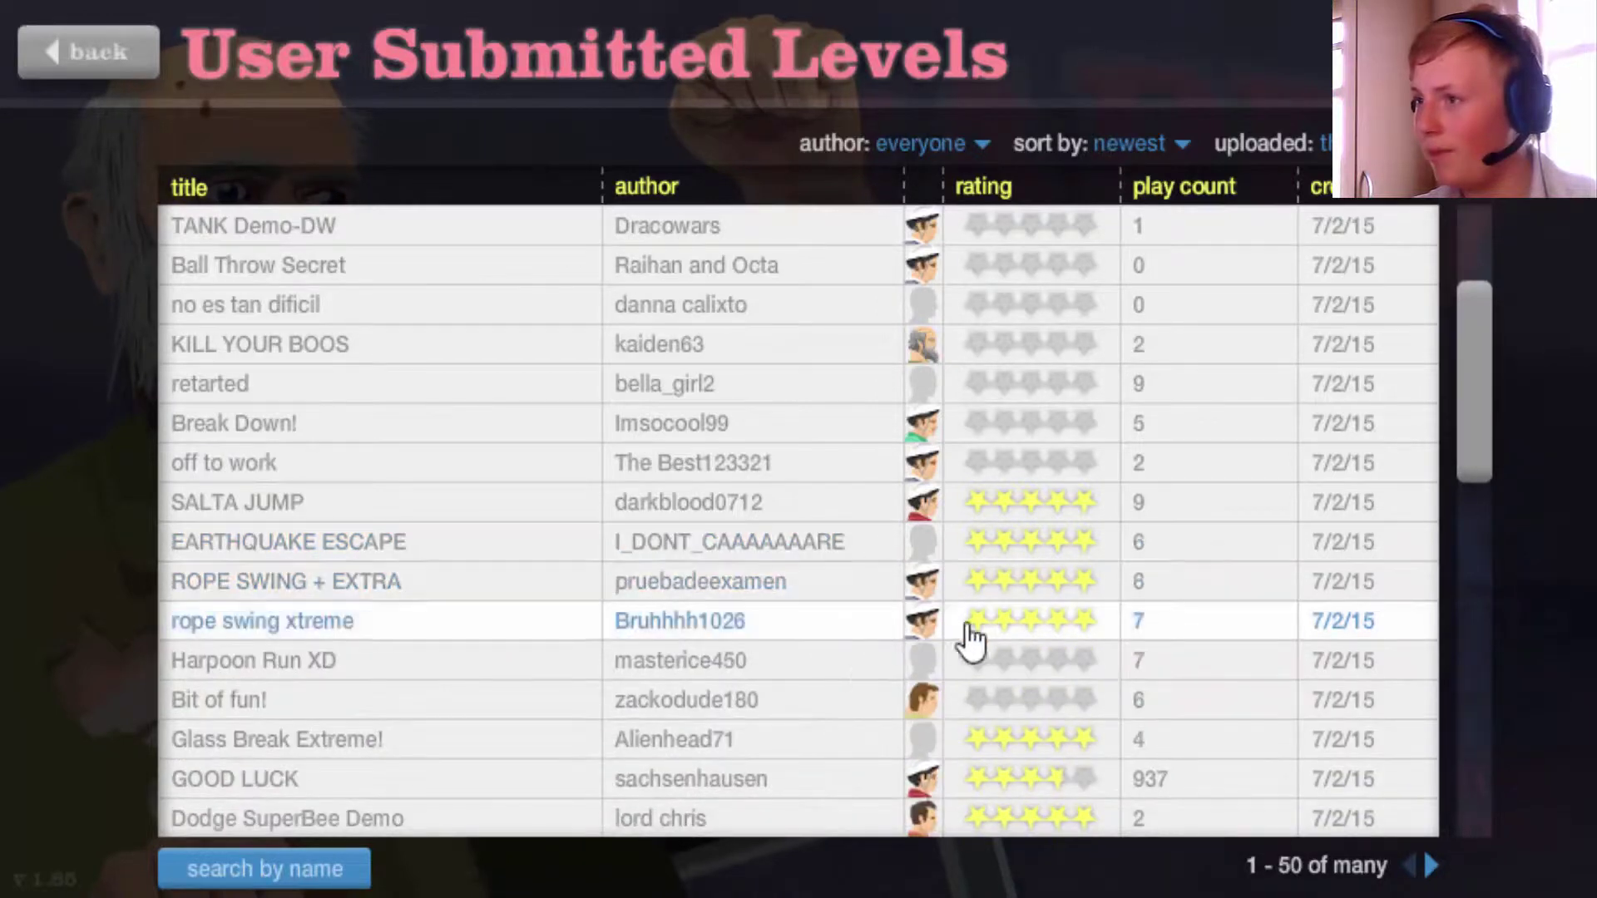
pyautogui.click(851, 587)
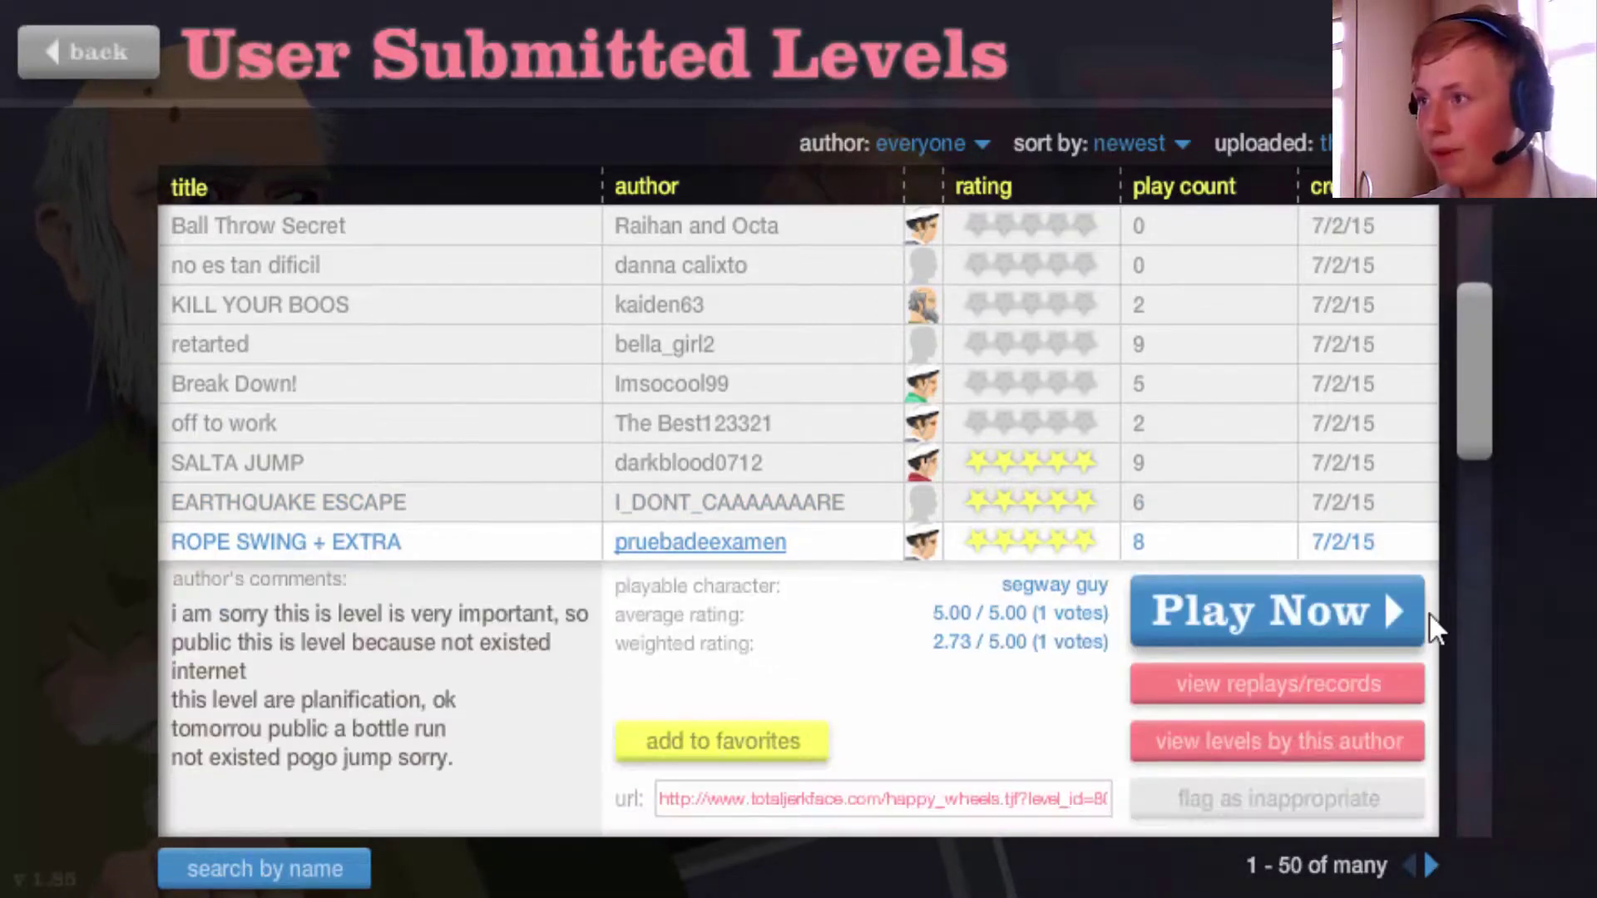
pyautogui.click(1313, 639)
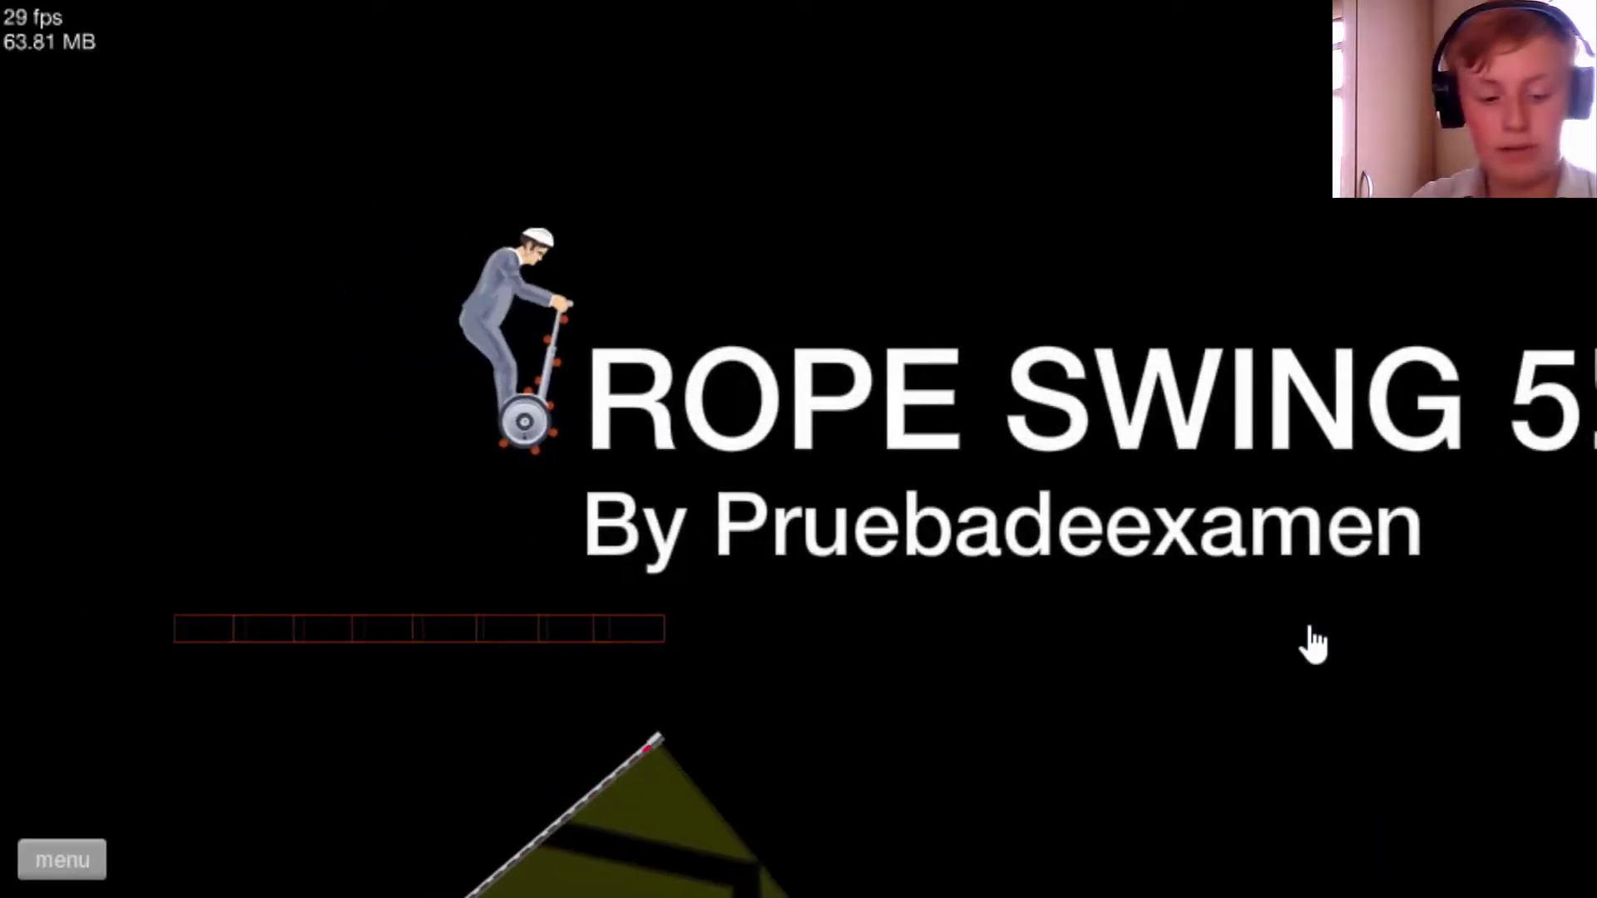
pyautogui.press('space')
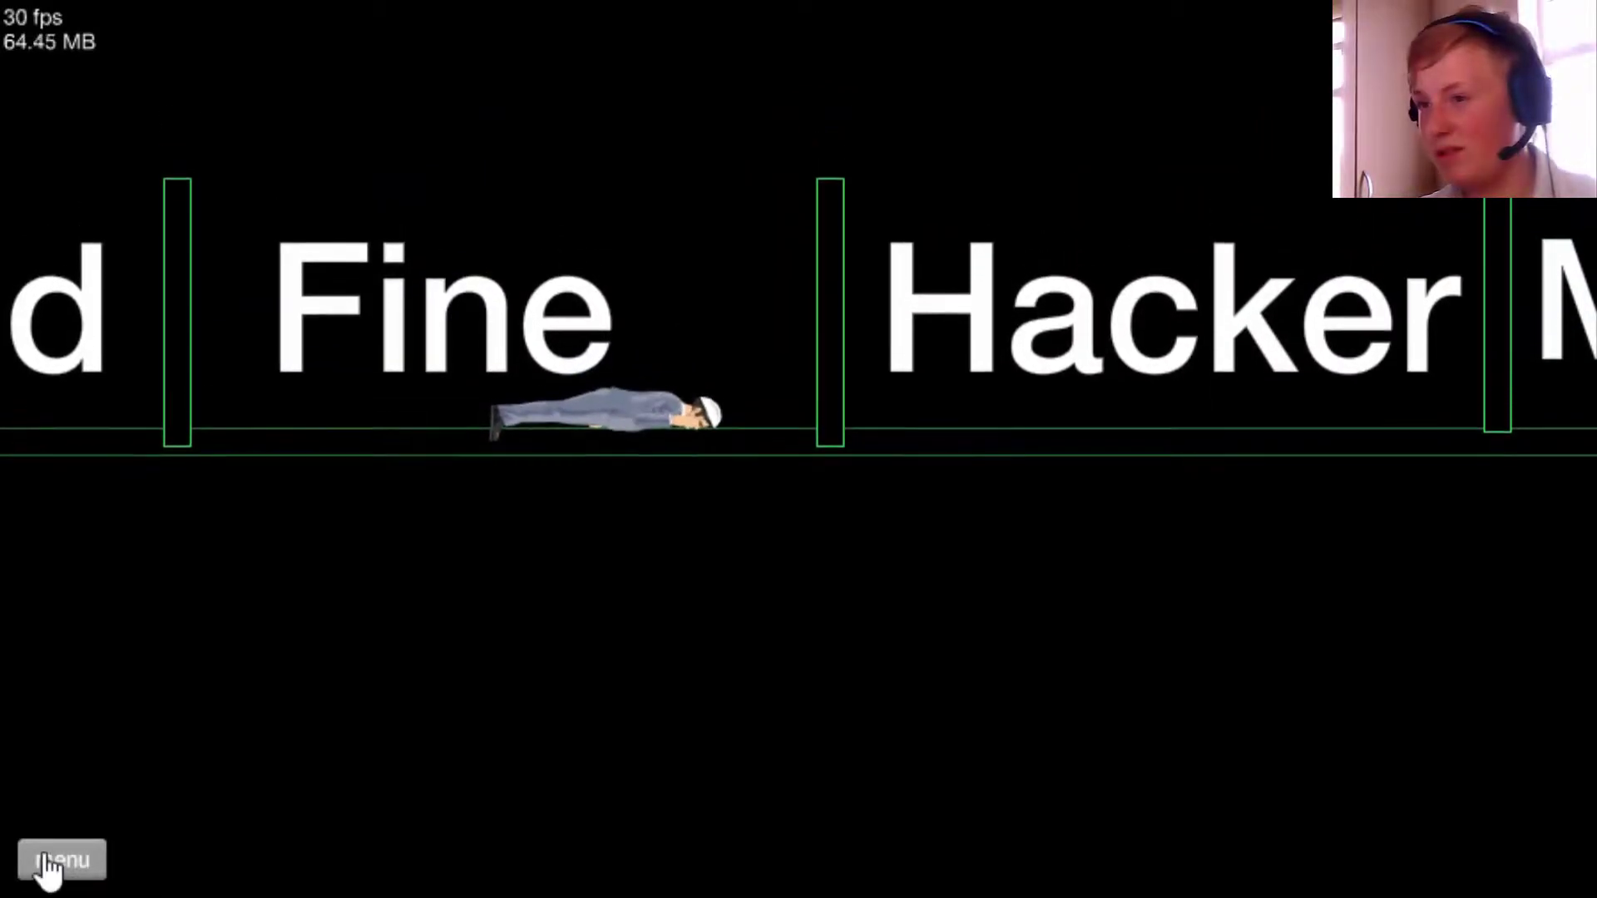
pyautogui.click(62, 860)
pyautogui.click(780, 385)
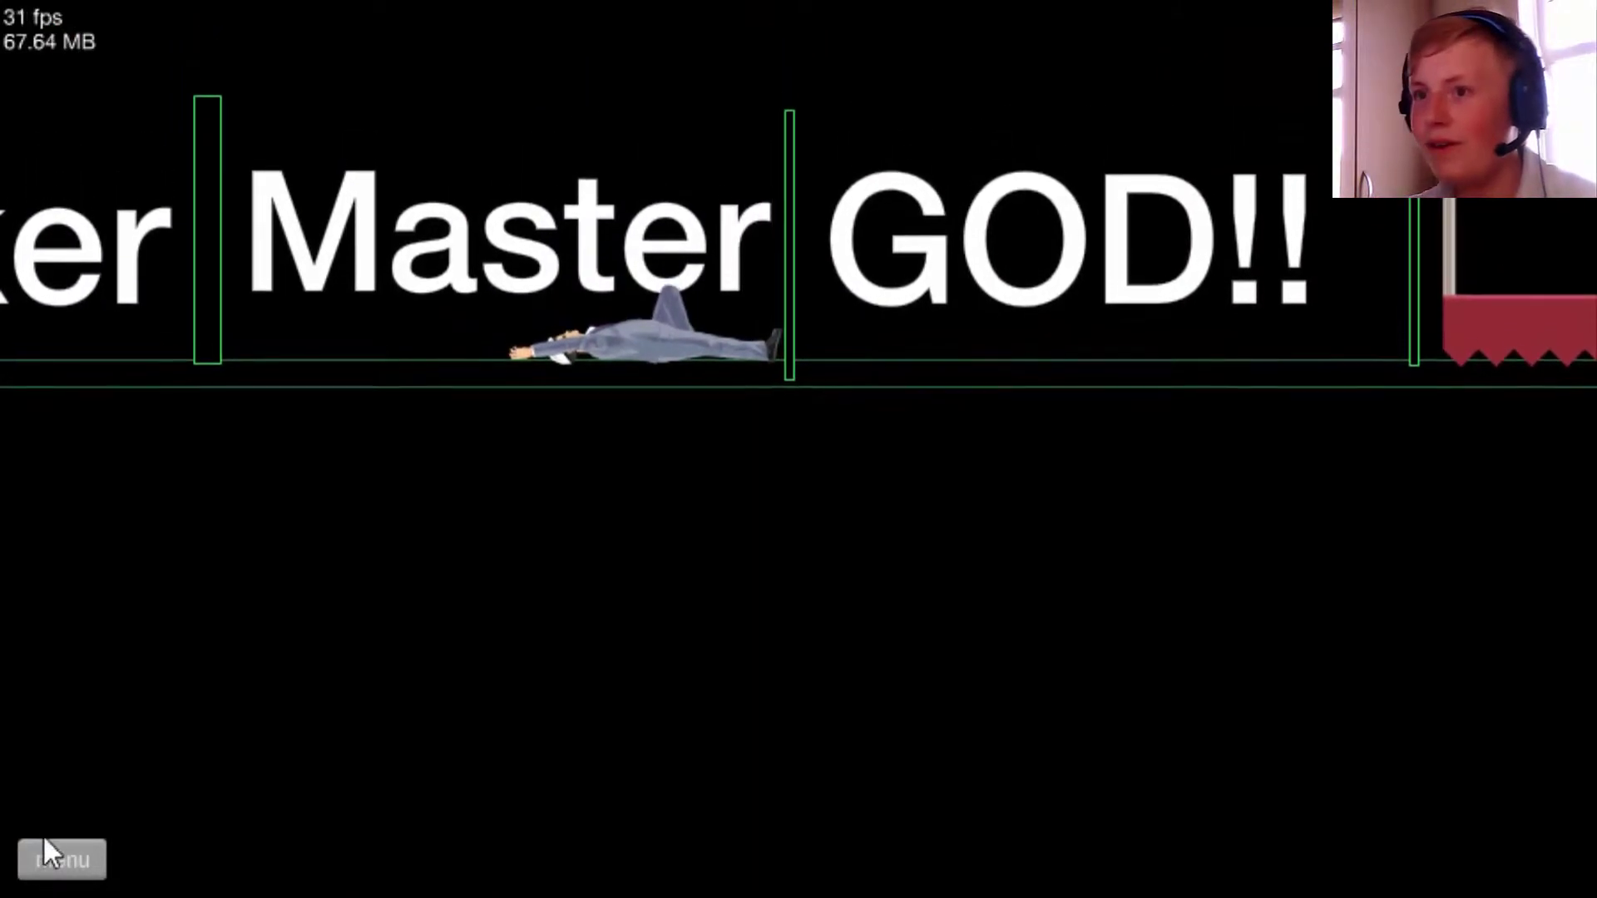
# Keep retrying ROPE SWING + EXTRA, launching with Z and restarting after each crash.
pyautogui.click(63, 860)
pyautogui.click(799, 378)
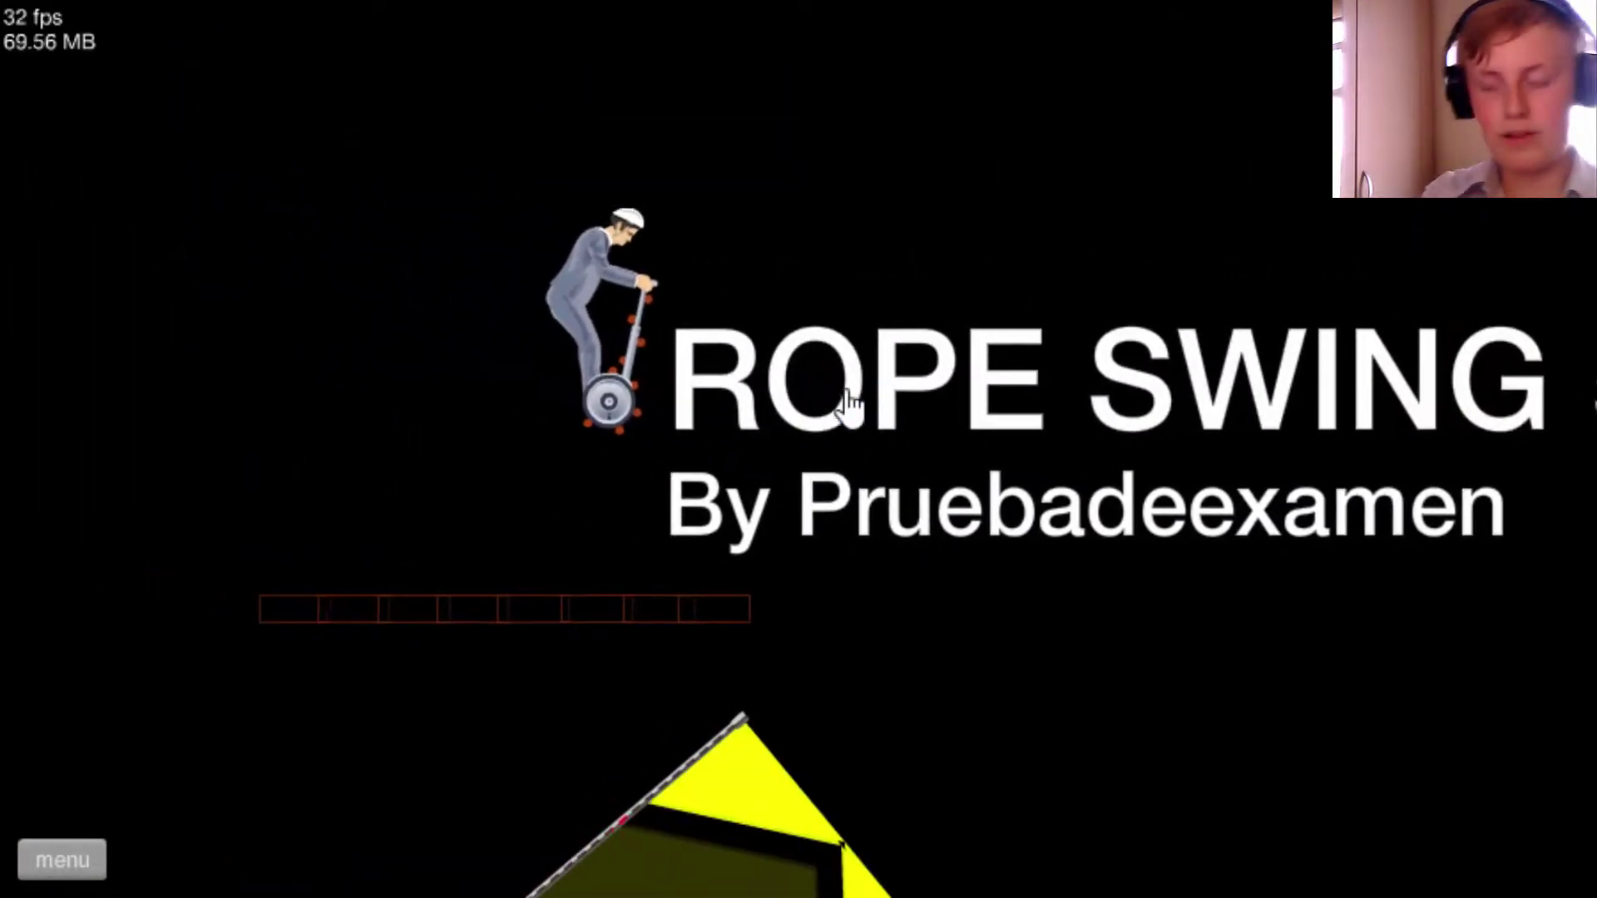
pyautogui.press('z')
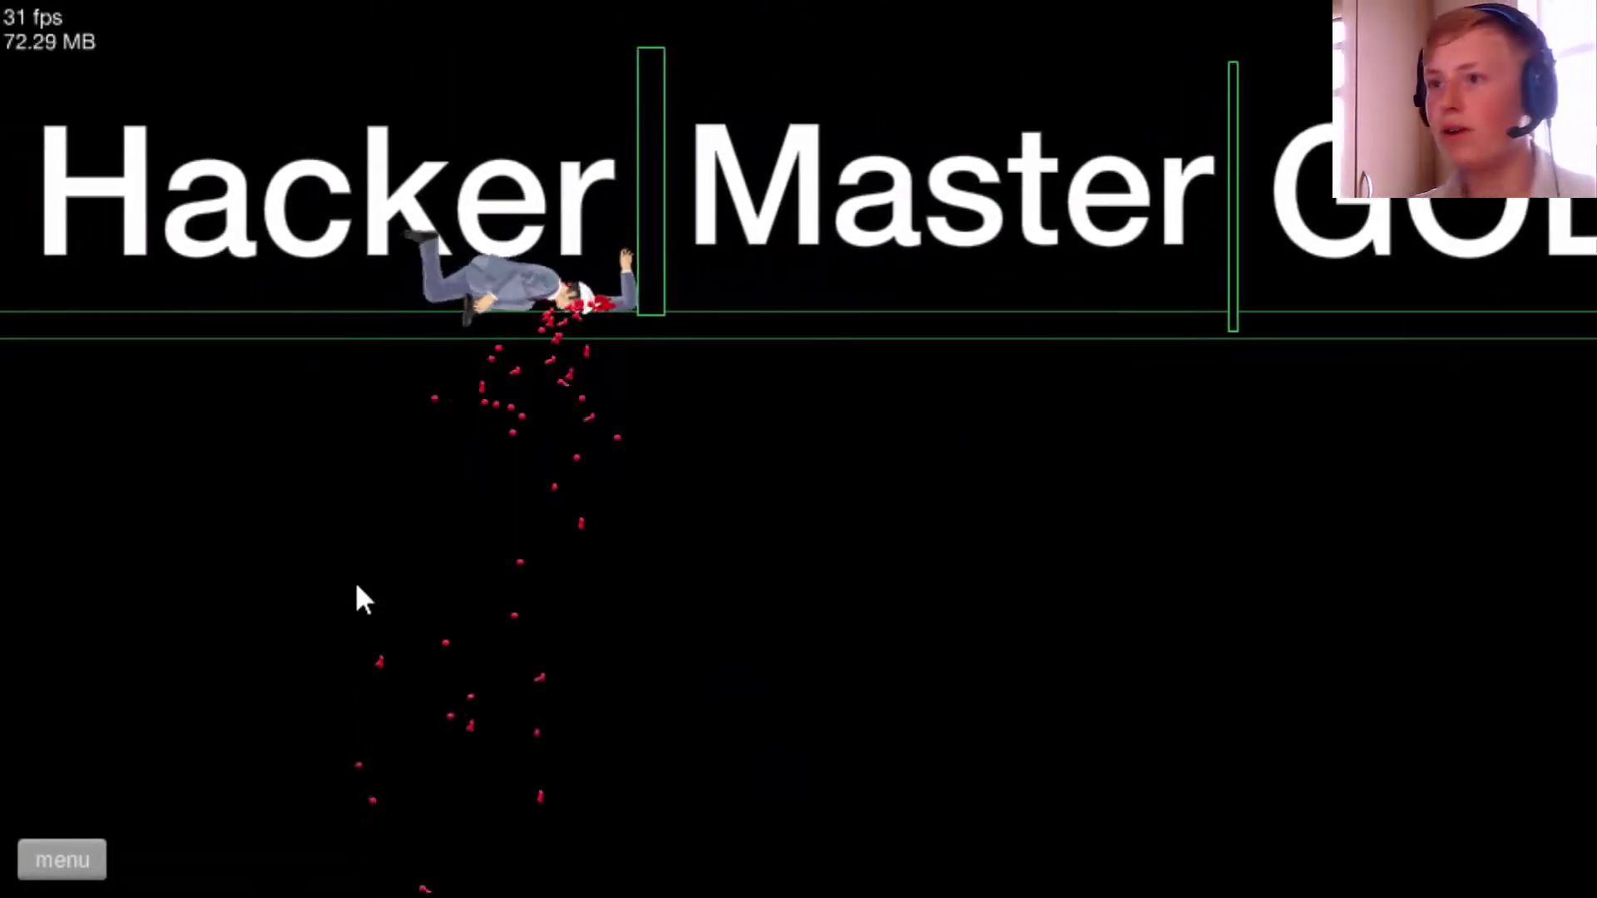
pyautogui.click(56, 859)
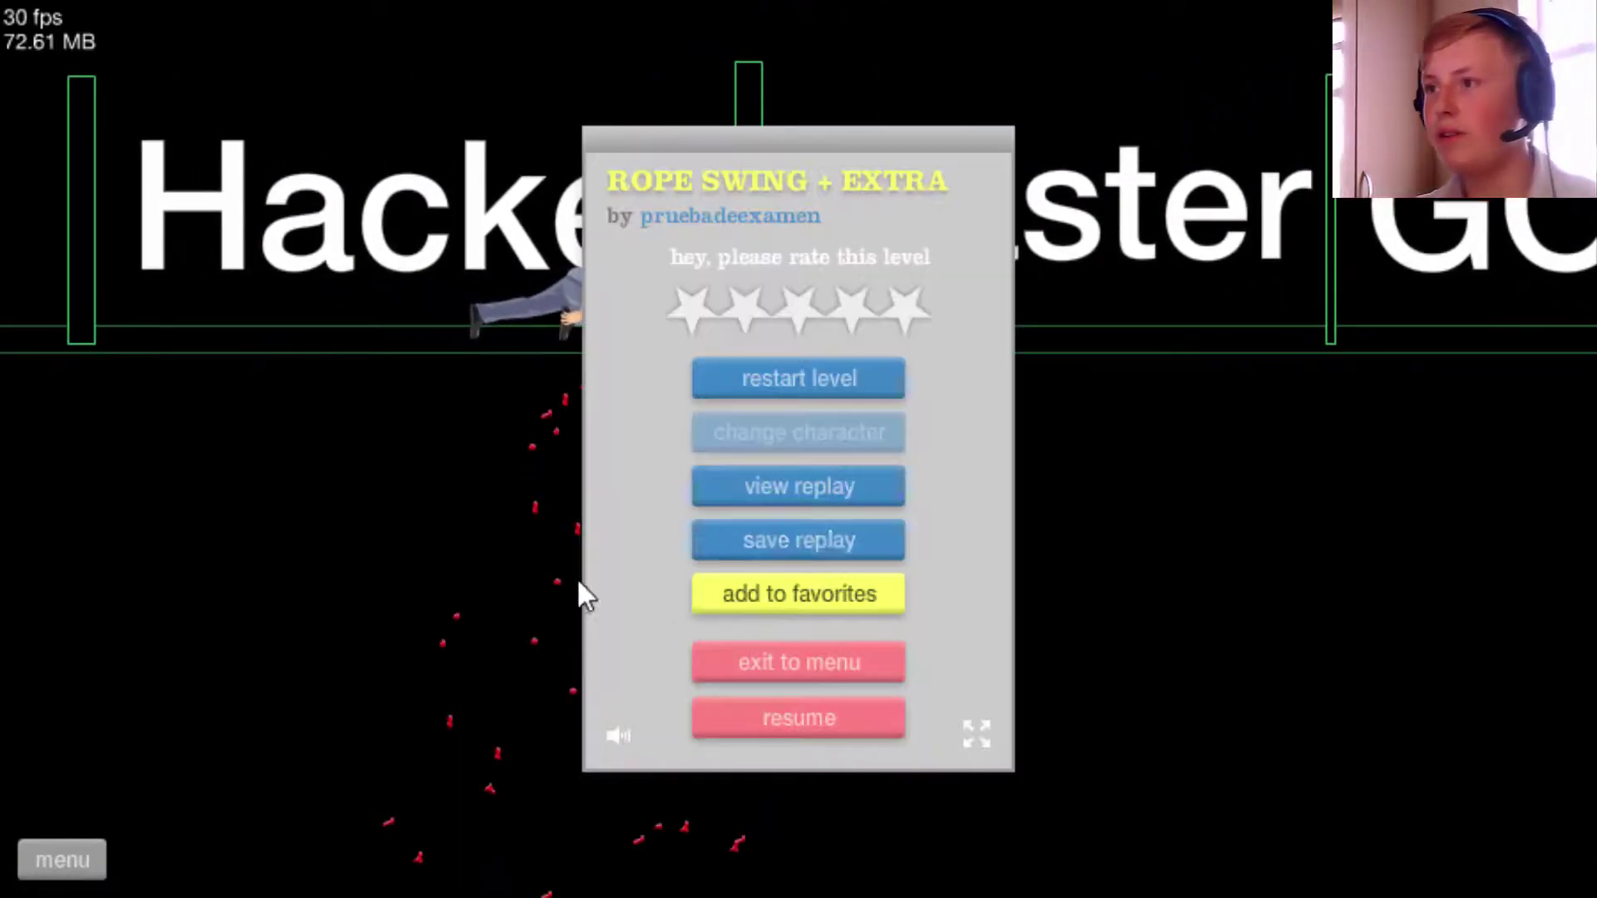
pyautogui.click(858, 388)
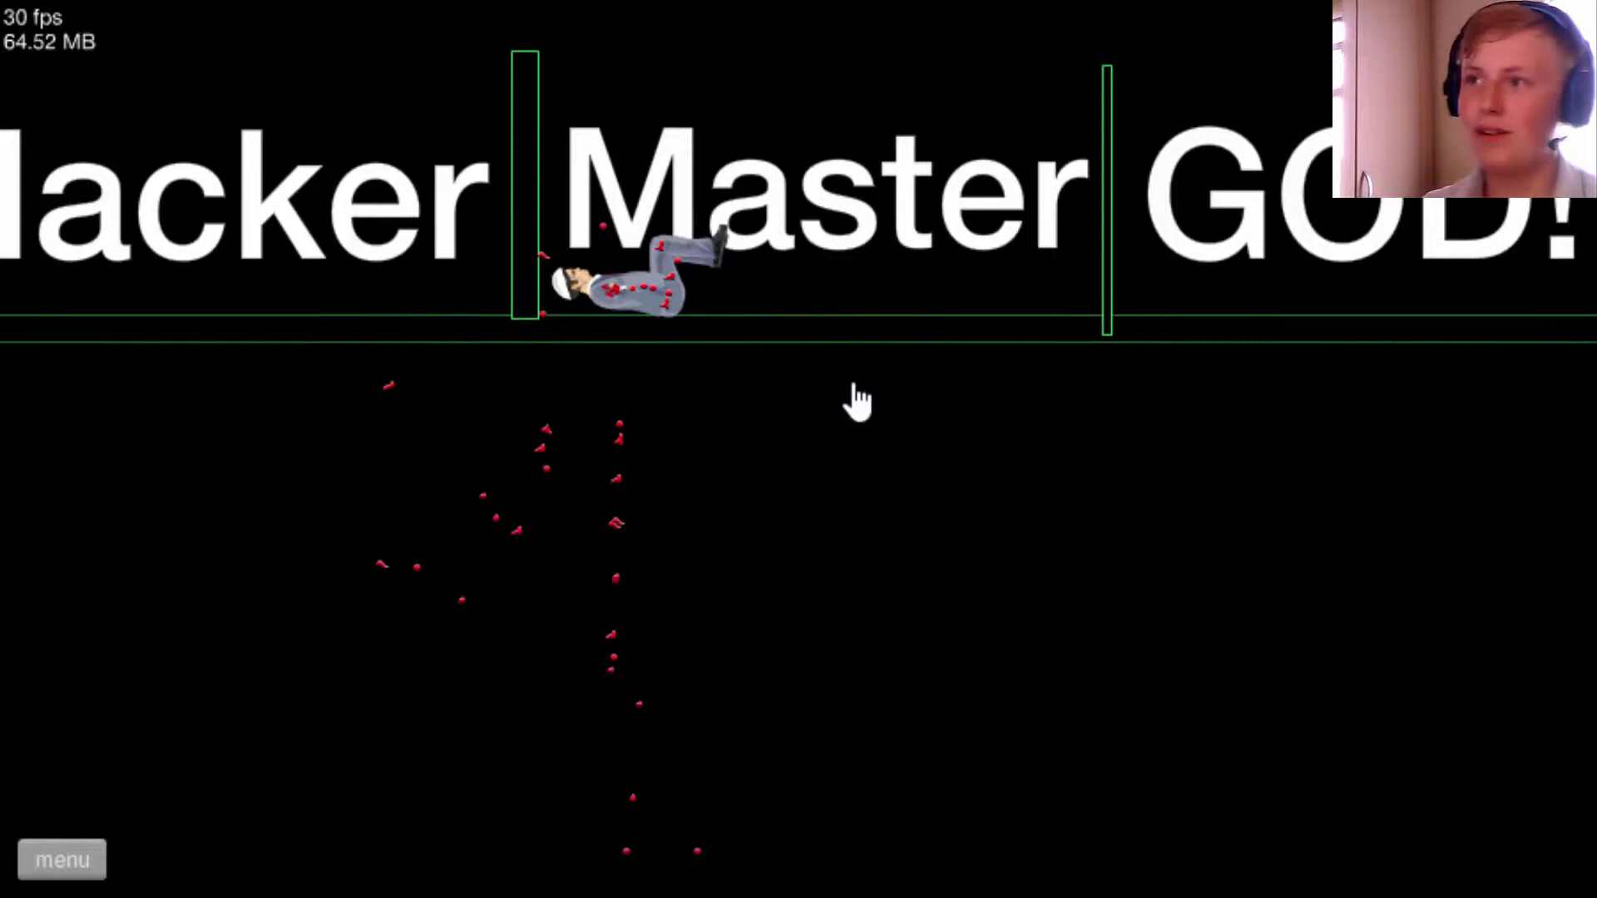
pyautogui.click(61, 860)
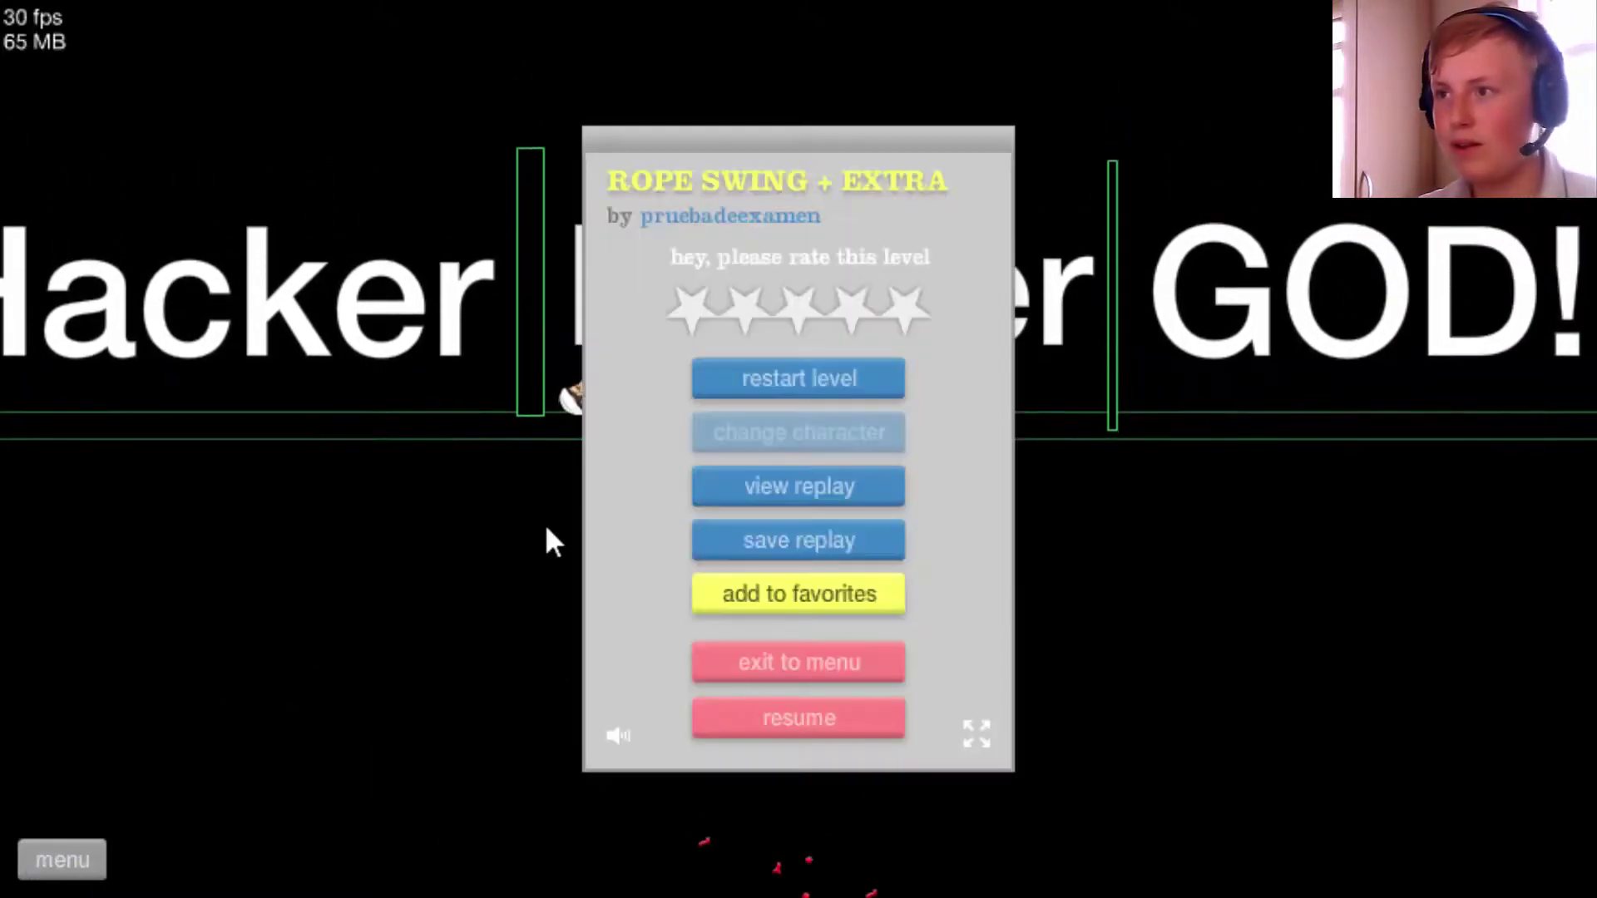
pyautogui.click(848, 397)
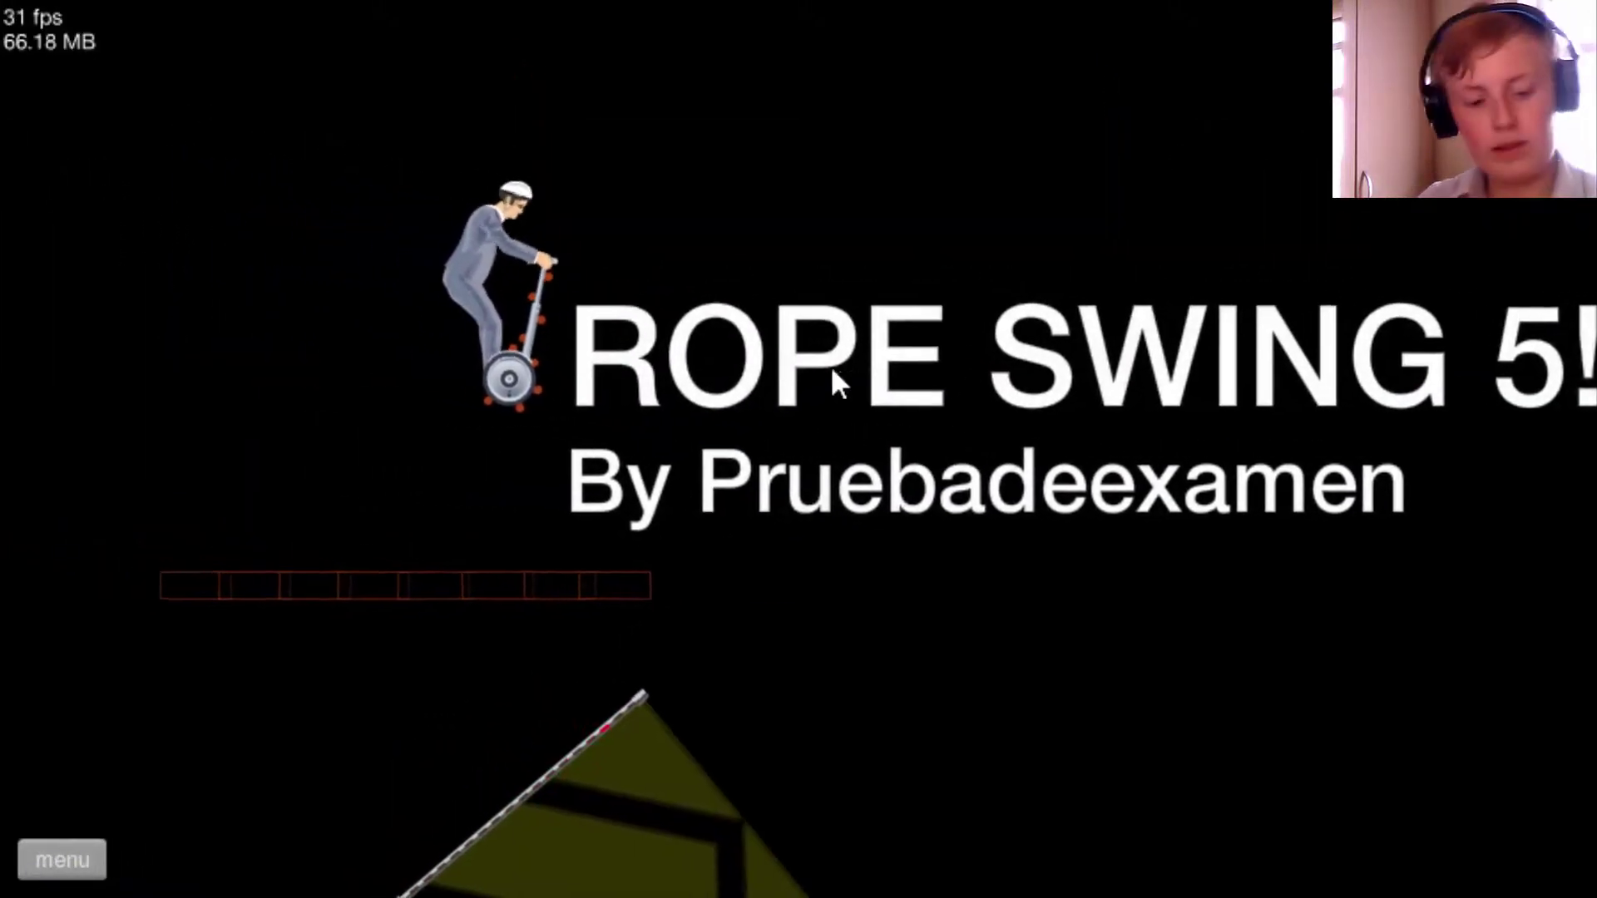
pyautogui.press('z')
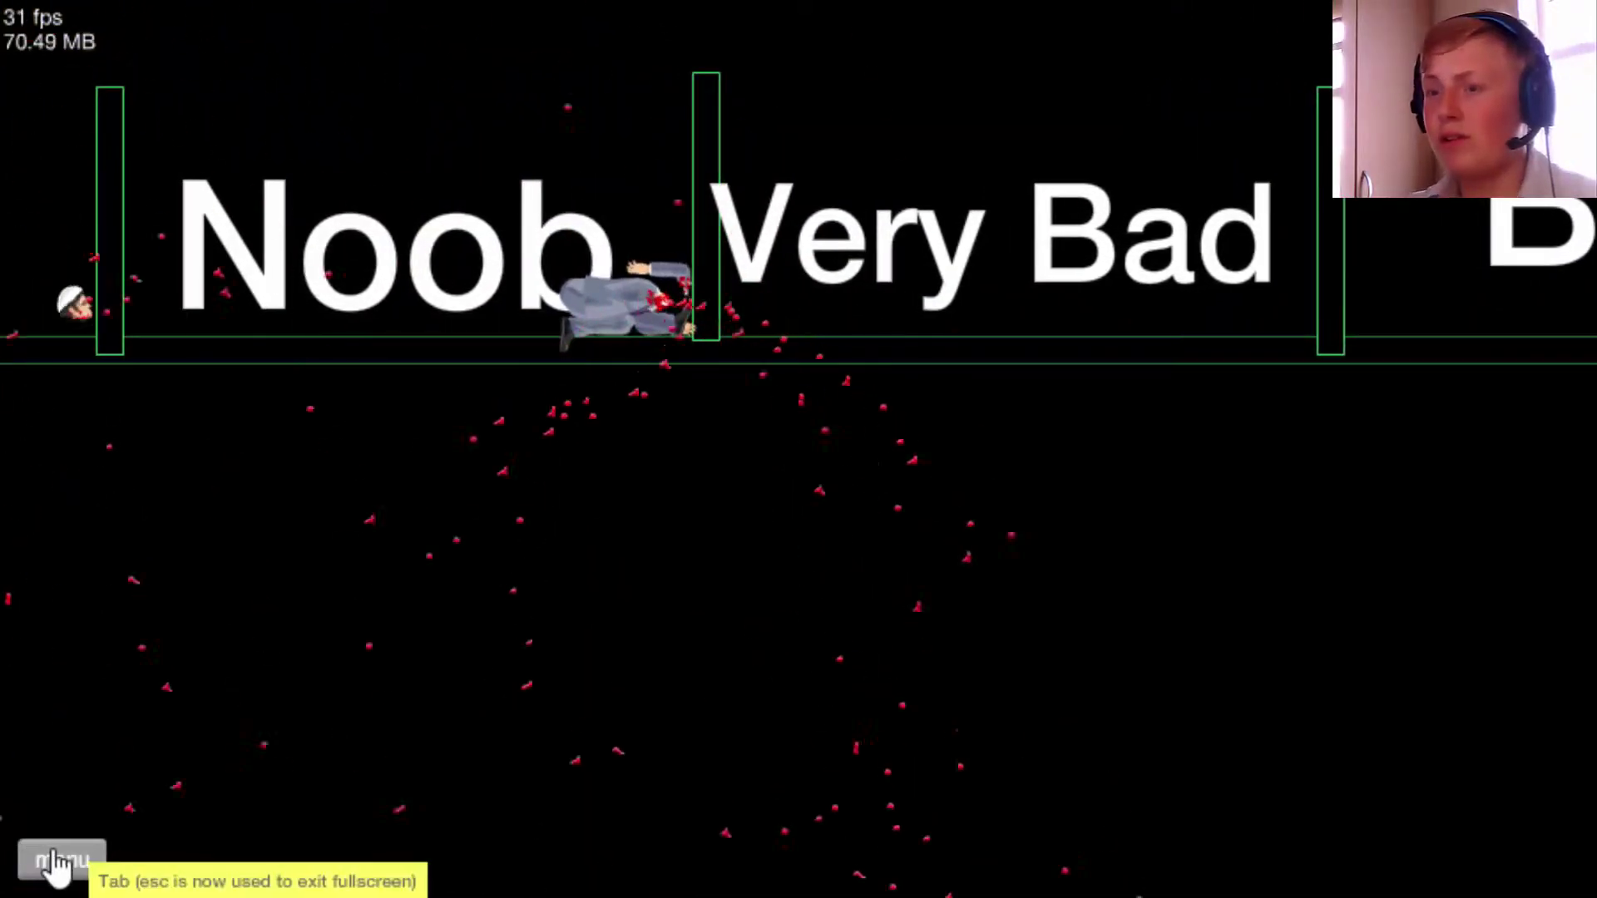
# Exit to the level list, browse past KILL YOUR BOOS and SALTA JUMP, and start rope swing xtreme.
pyautogui.click(56, 864)
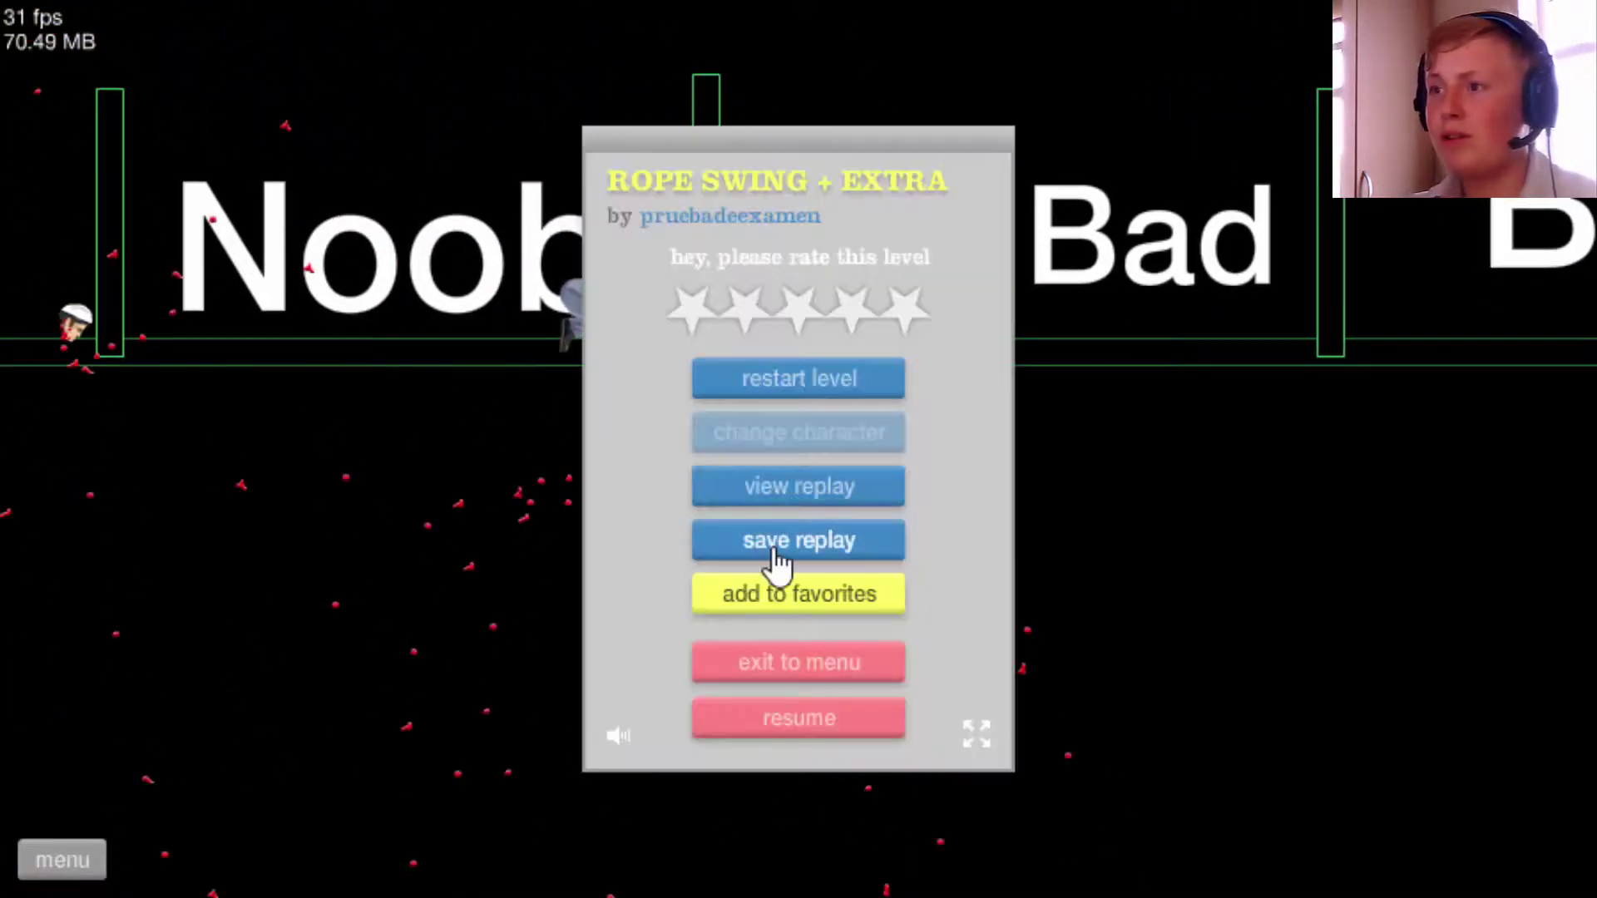
pyautogui.click(843, 658)
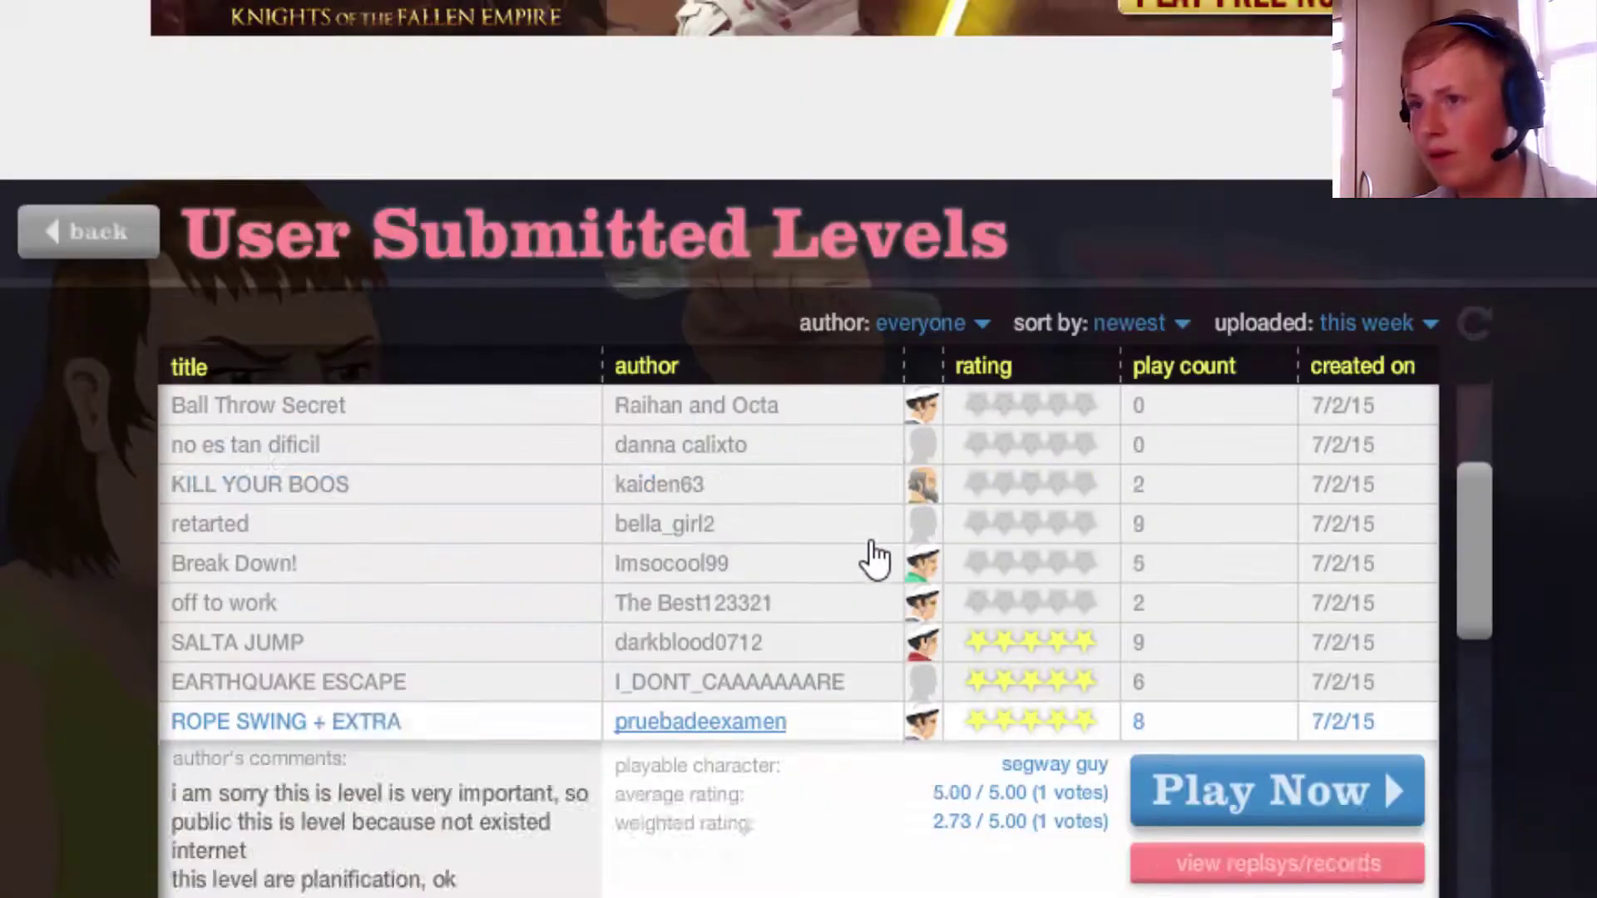
pyautogui.click(874, 486)
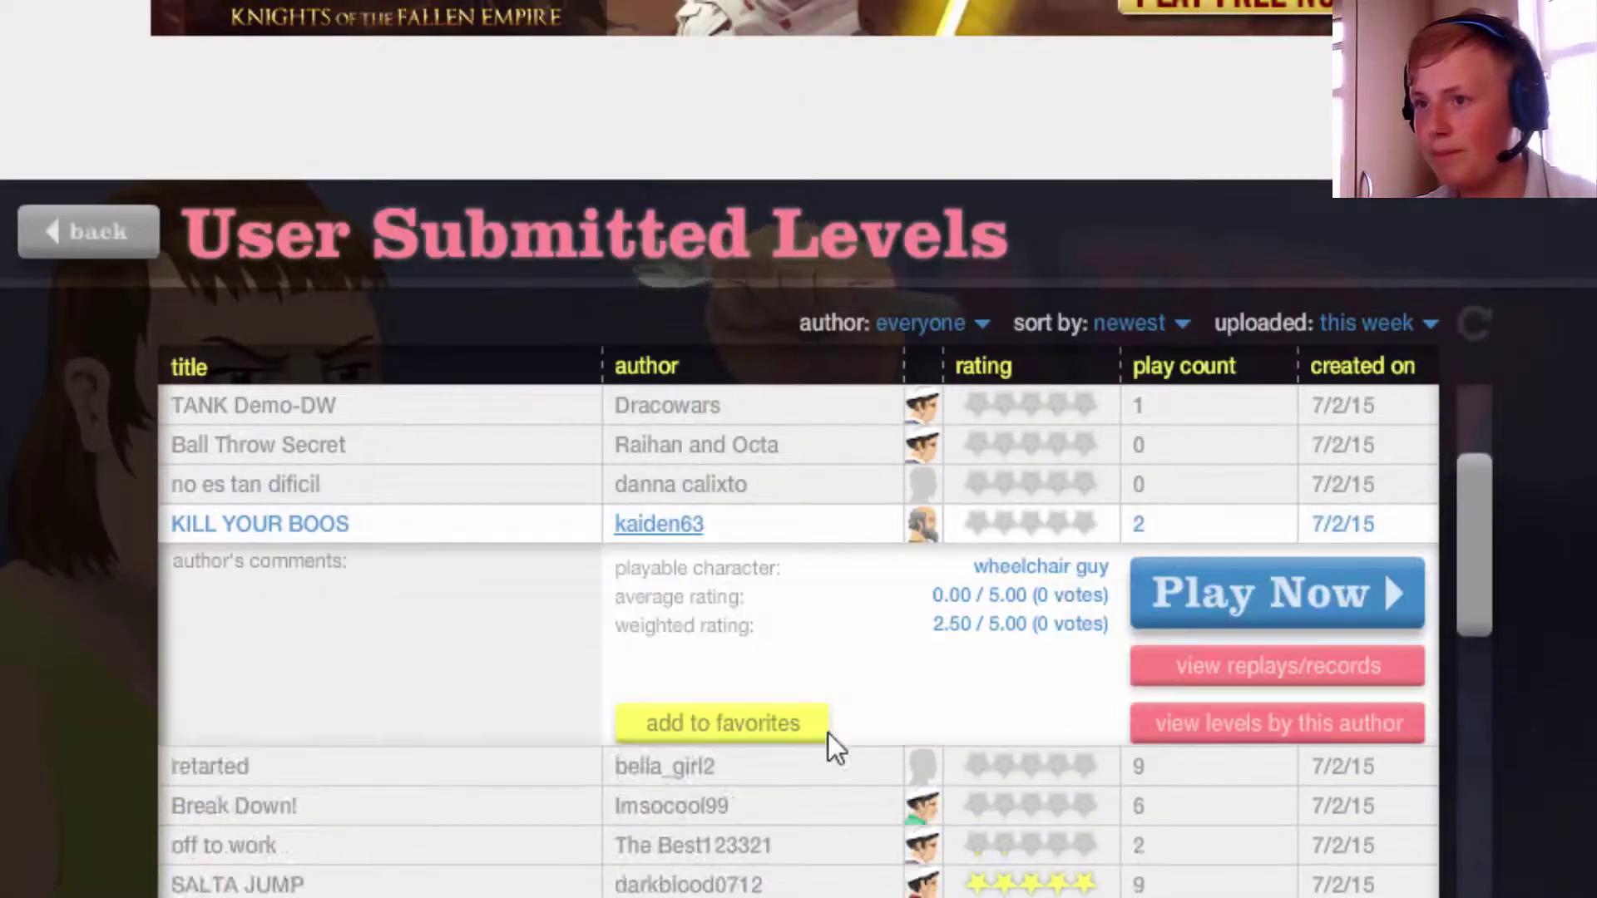
pyautogui.moveTo(1485, 522); pyautogui.dragTo(1476, 561)
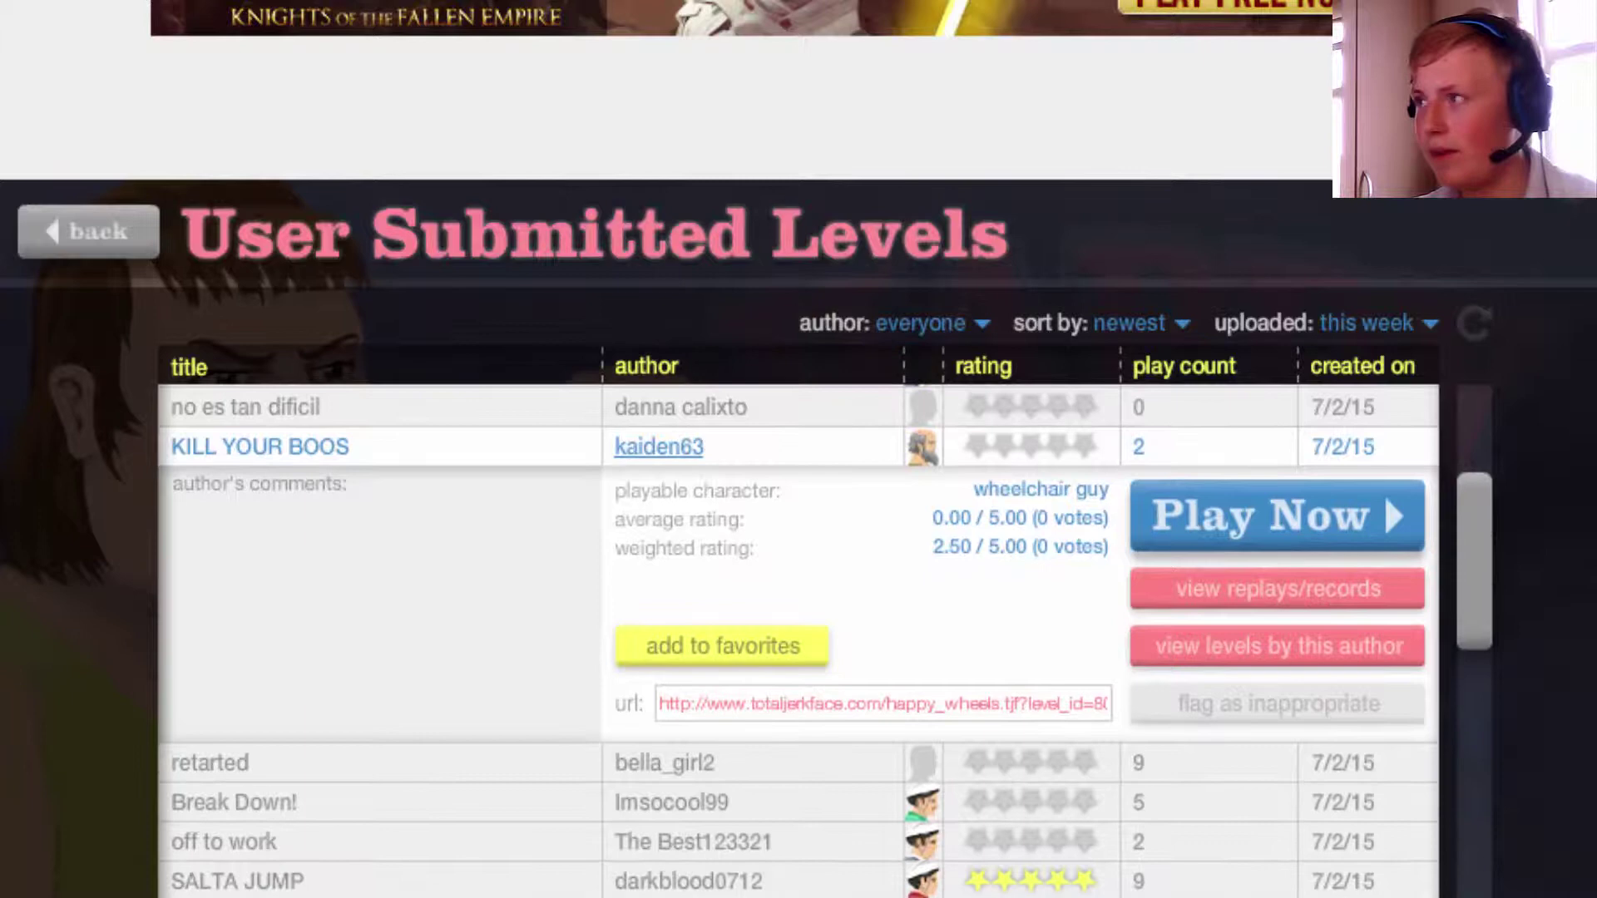
pyautogui.scroll(-3, 798, 500)
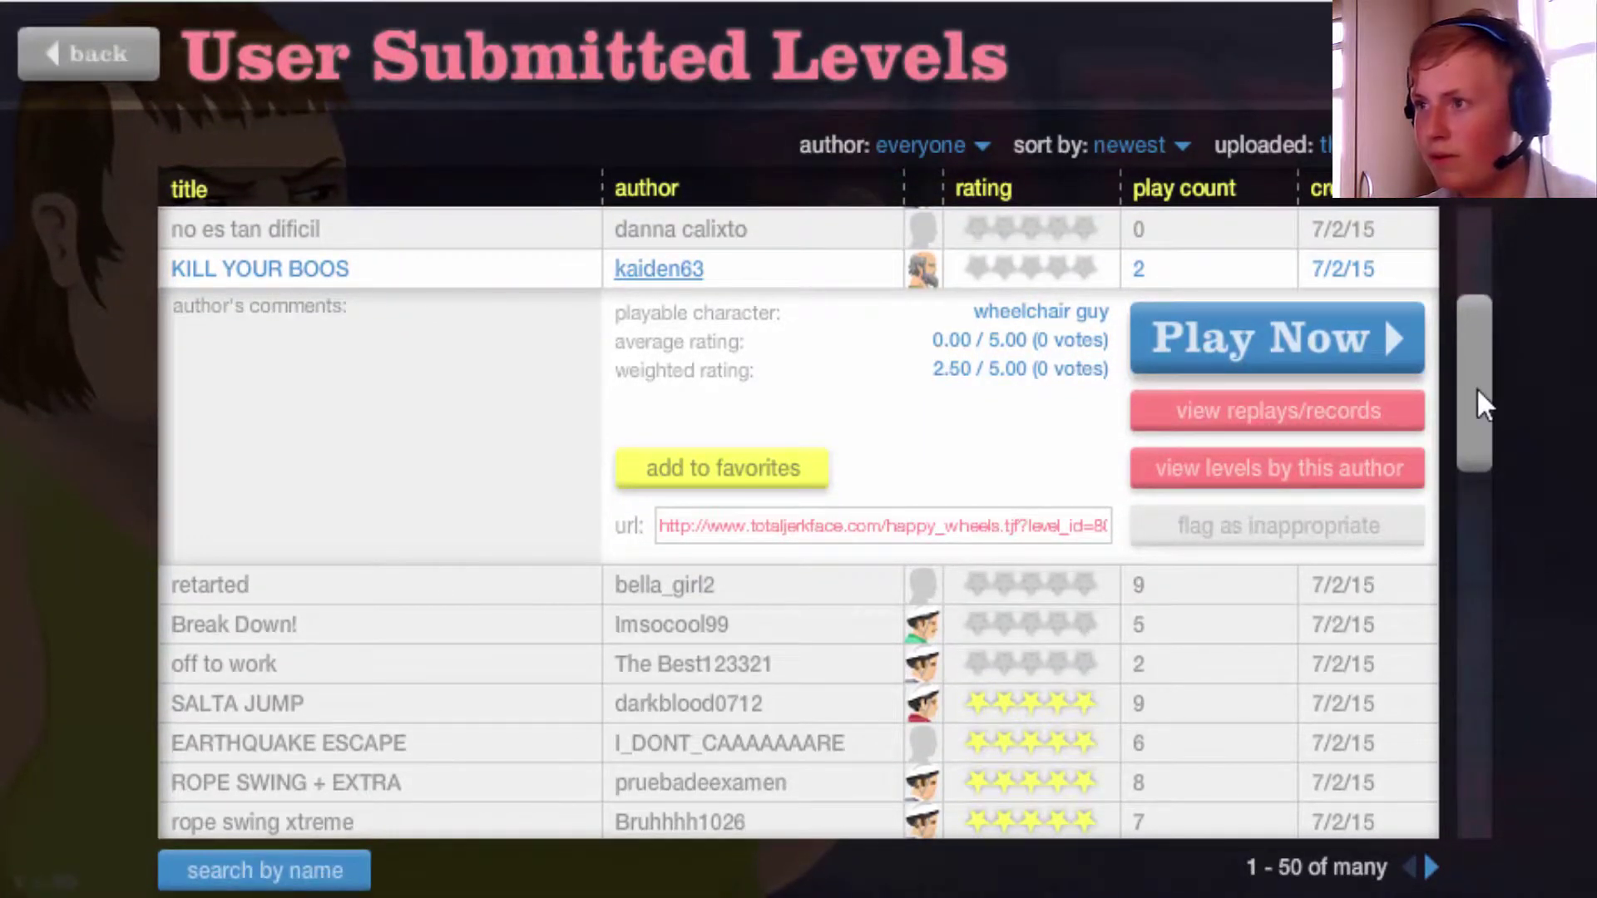
pyautogui.moveTo(1476, 386); pyautogui.dragTo(1476, 431)
pyautogui.click(830, 550)
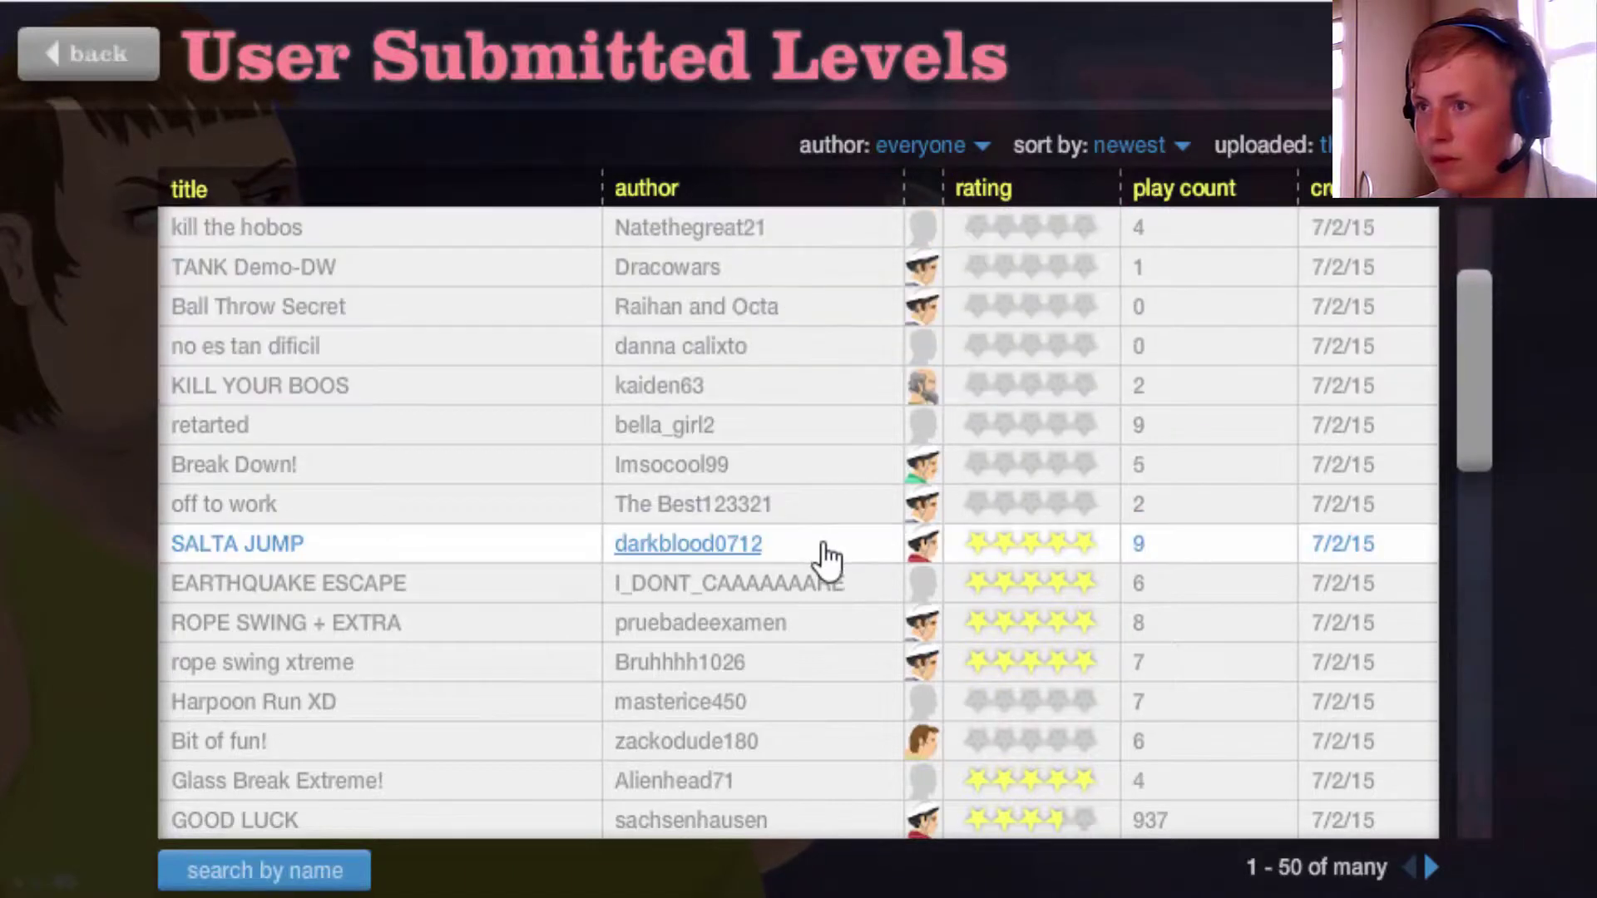
pyautogui.click(862, 549)
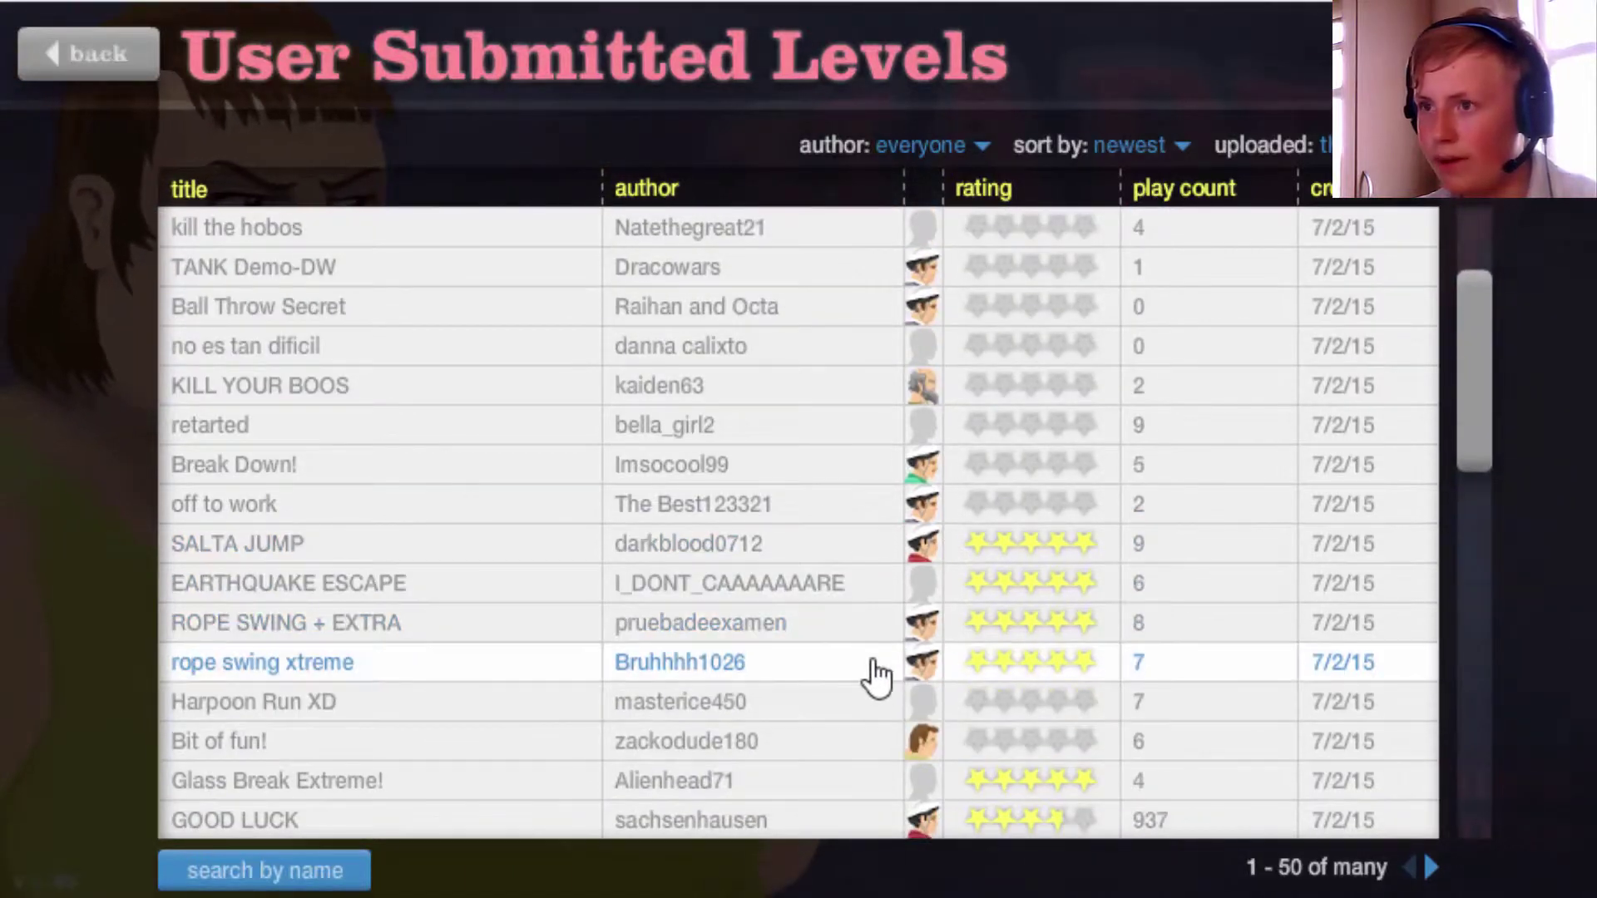
pyautogui.click(858, 666)
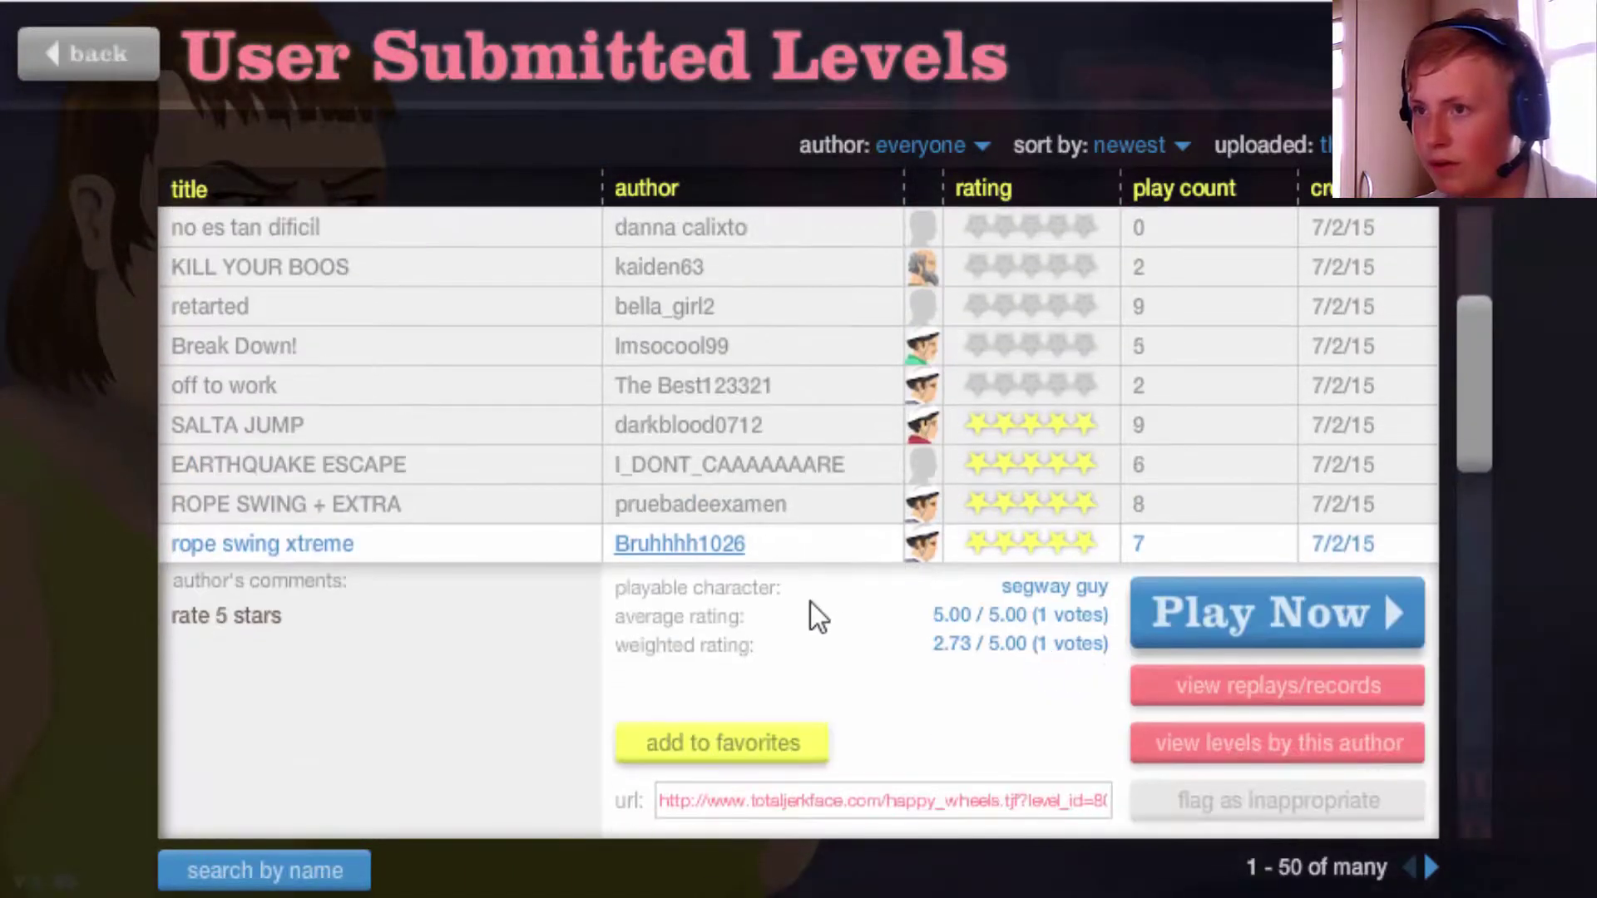
pyautogui.click(1283, 608)
# Ride the segway through rope swing xtreme, restarting twice, and pause after the crash.
pyautogui.press('Up')
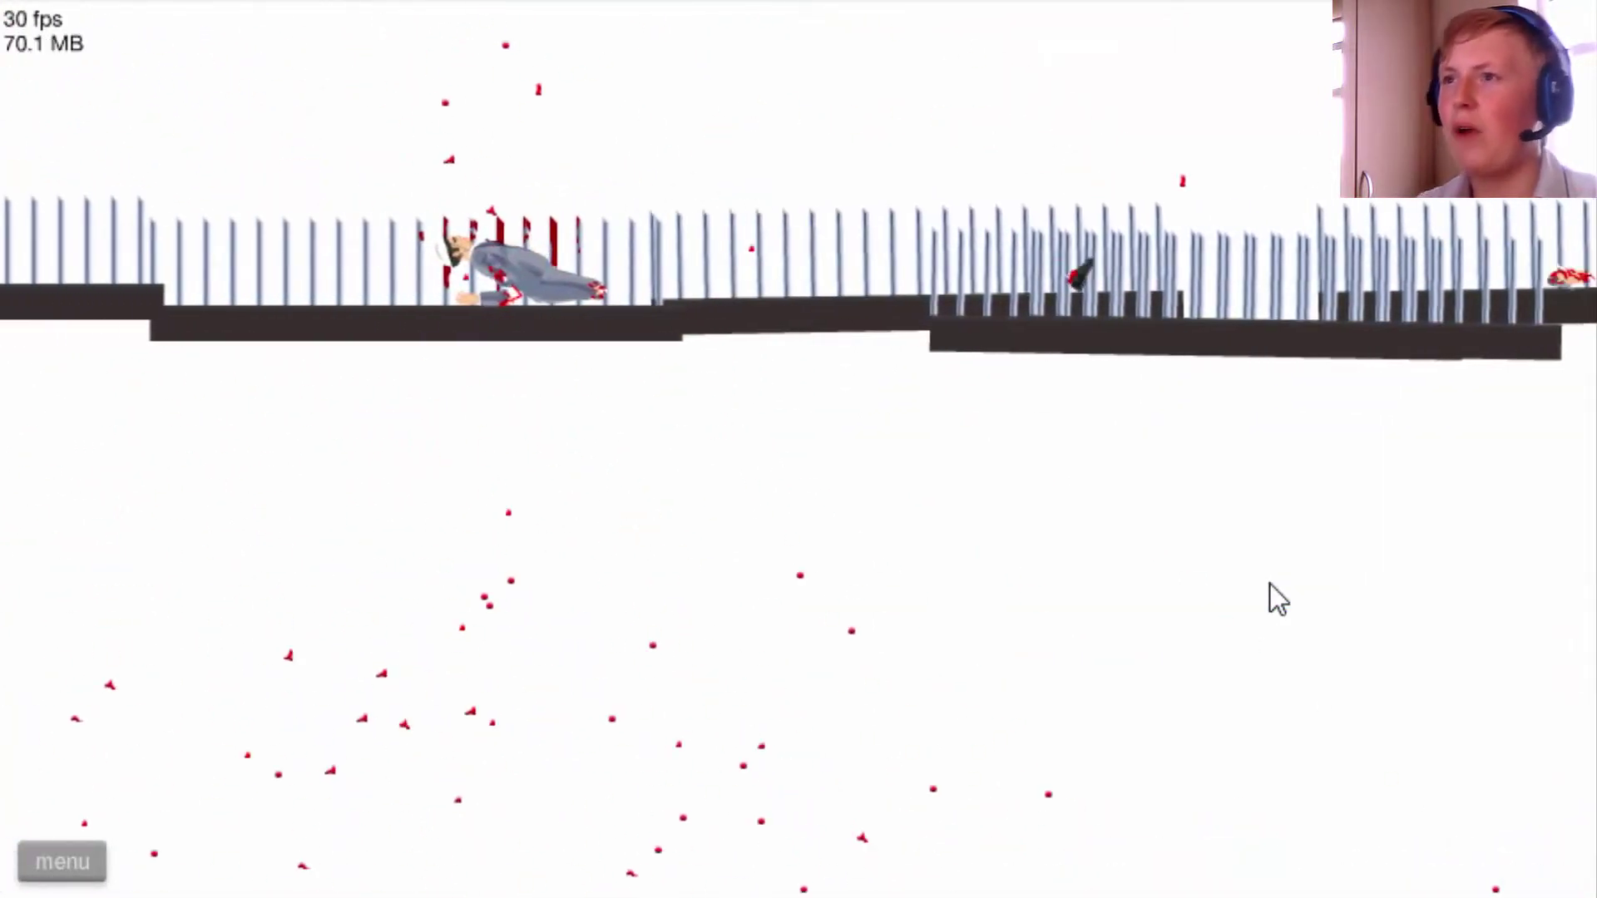
pyautogui.click(60, 864)
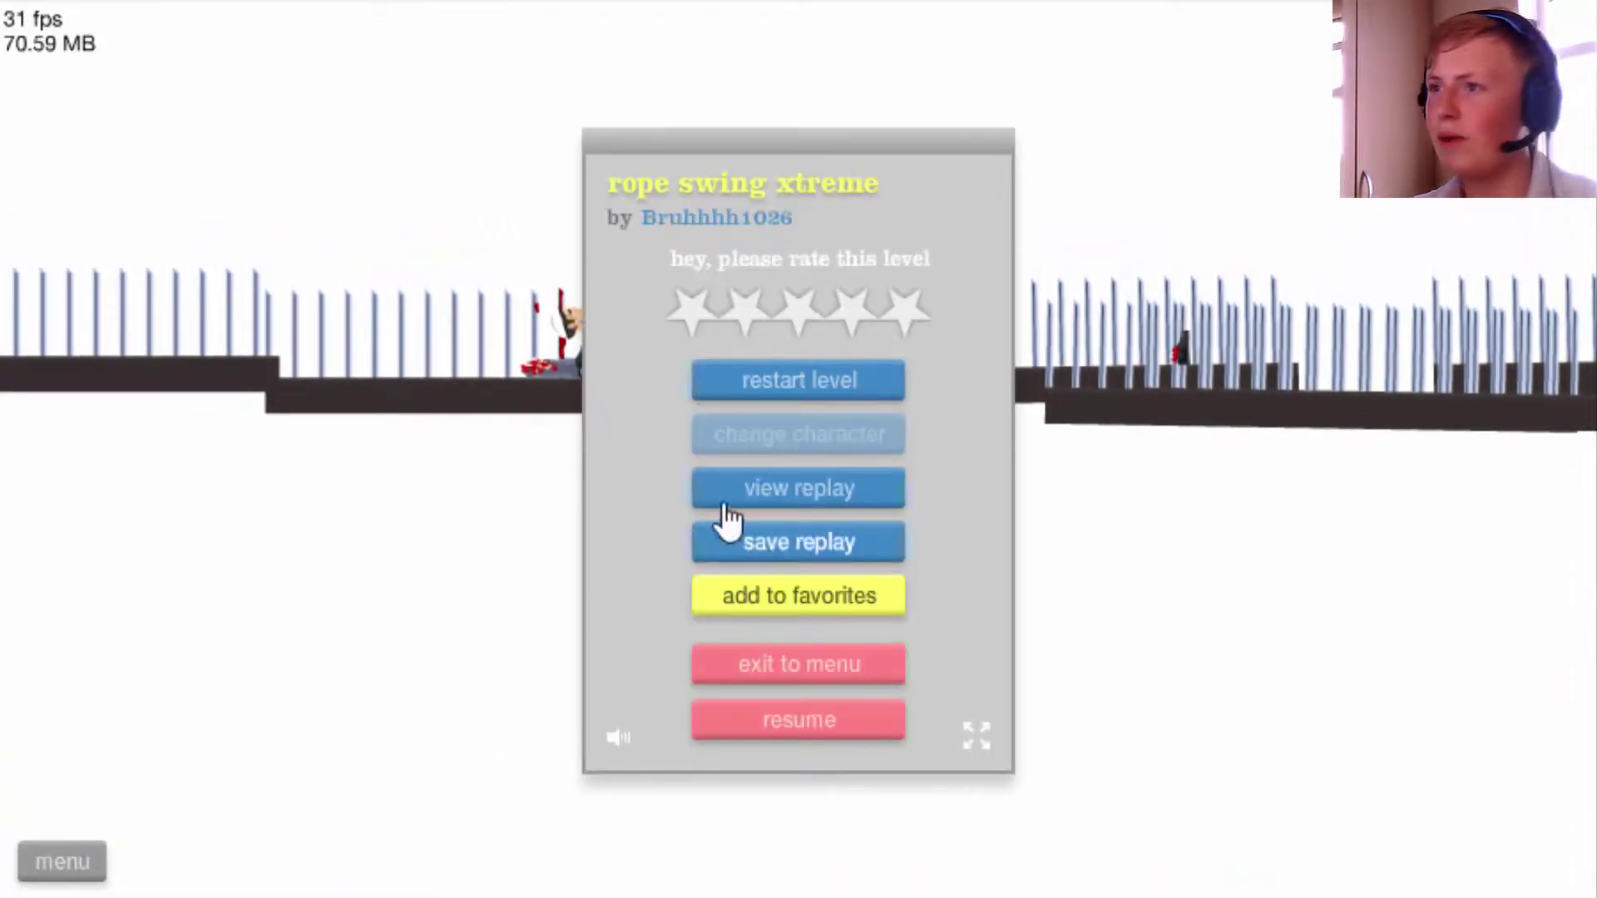
pyautogui.click(783, 390)
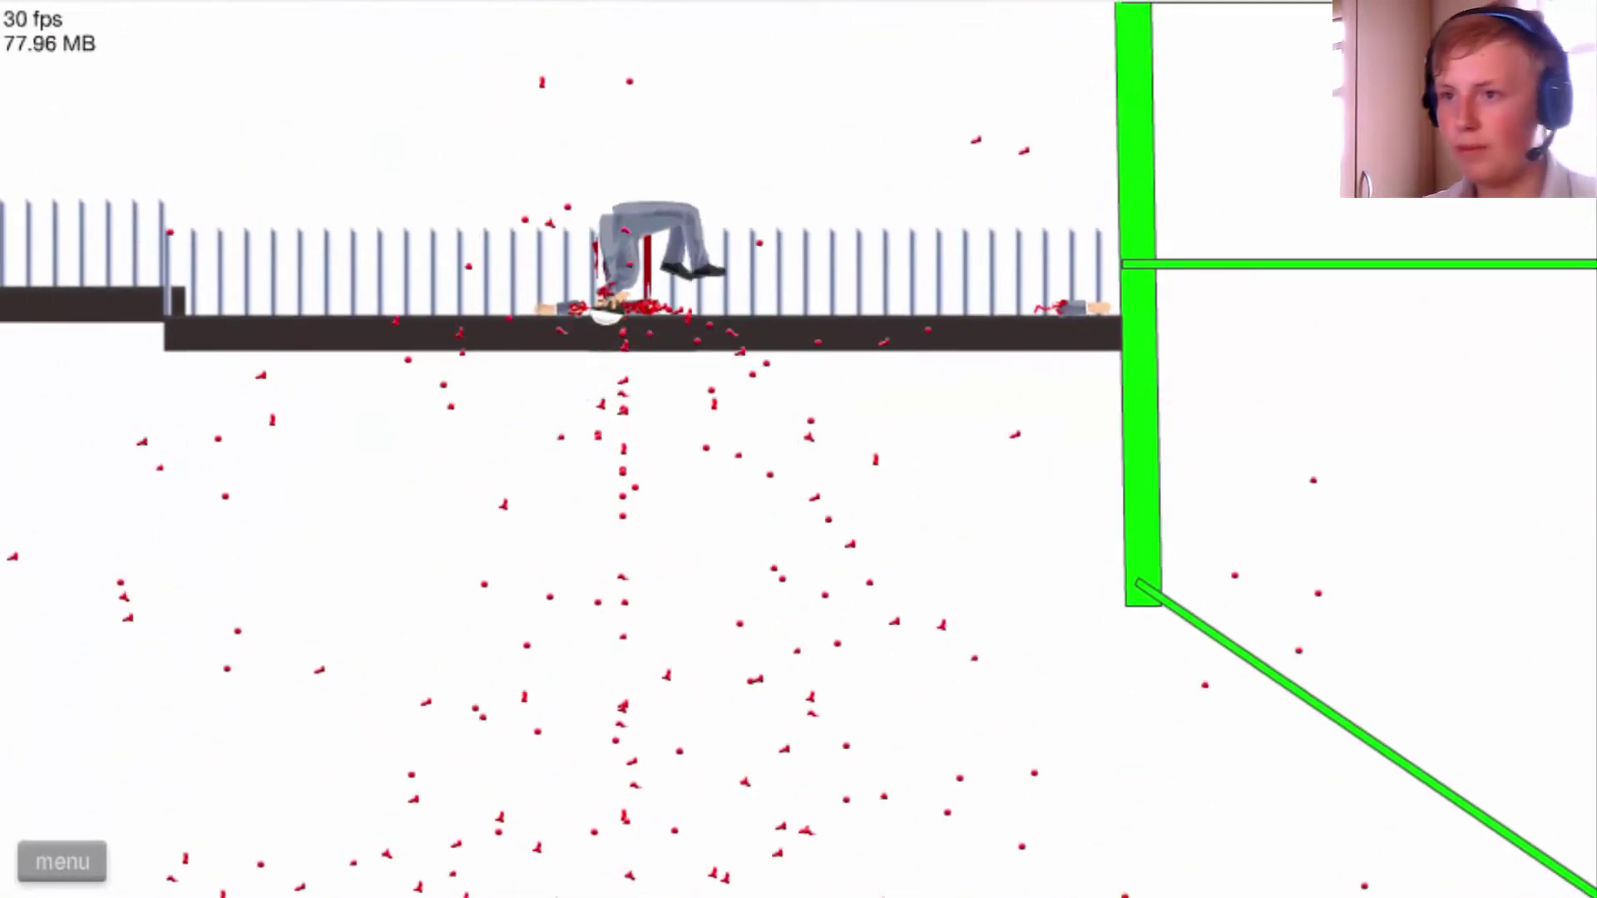
pyautogui.press('Escape')
pyautogui.click(818, 390)
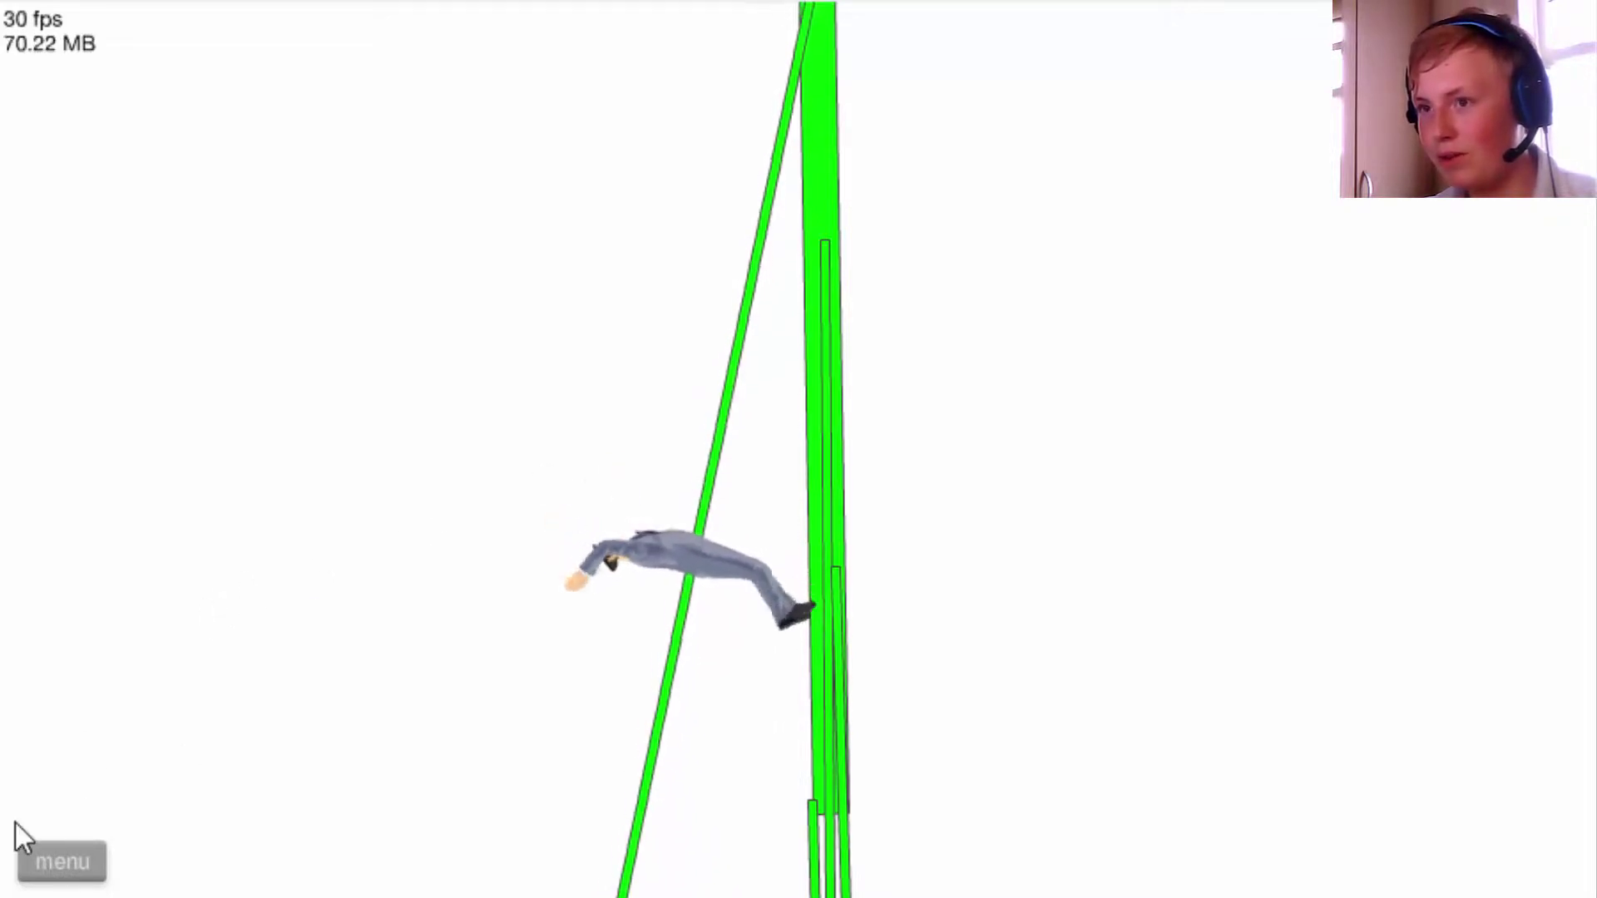
pyautogui.click(62, 864)
# Restart rope swing xtreme twice, ride onto the spikes, and pause it.
pyautogui.click(884, 389)
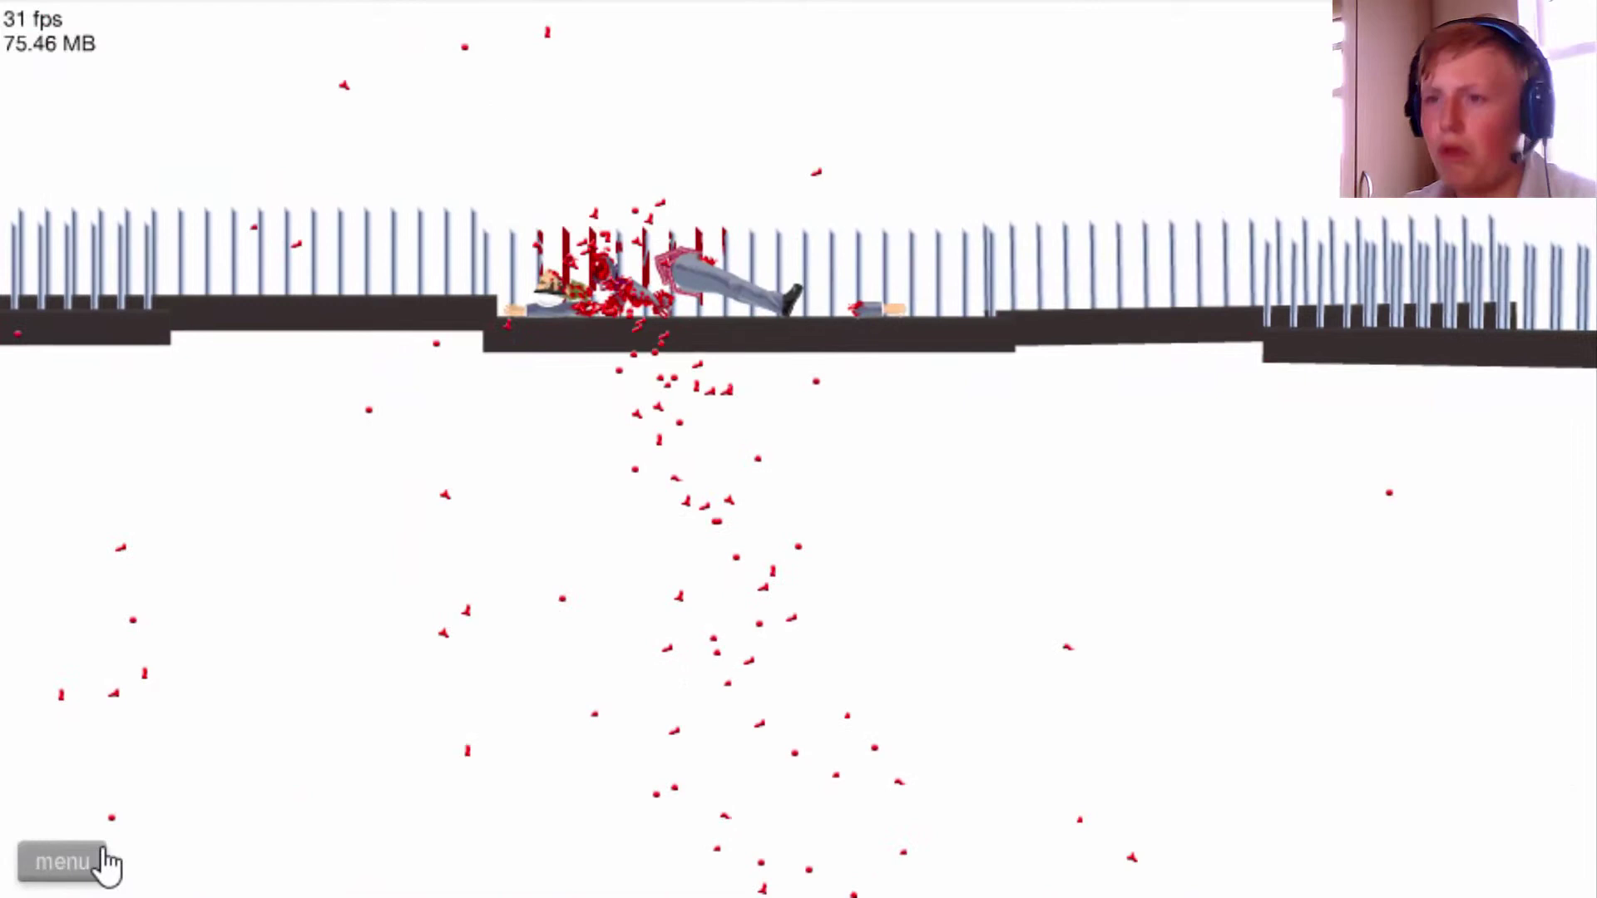
pyautogui.click(107, 857)
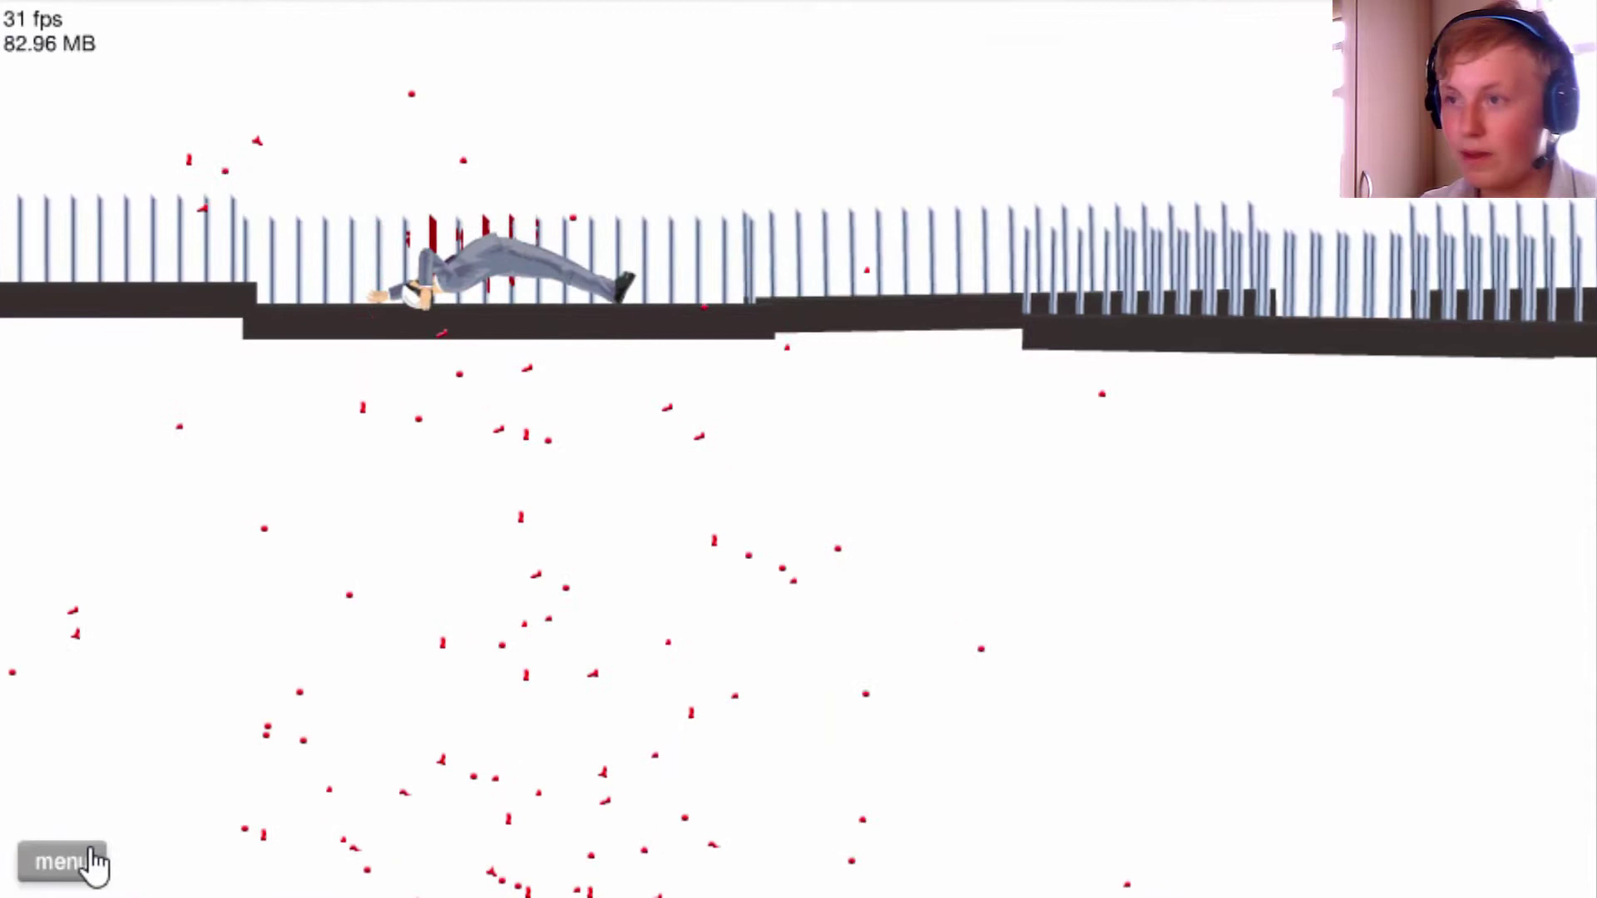
pyautogui.click(62, 861)
pyautogui.click(799, 381)
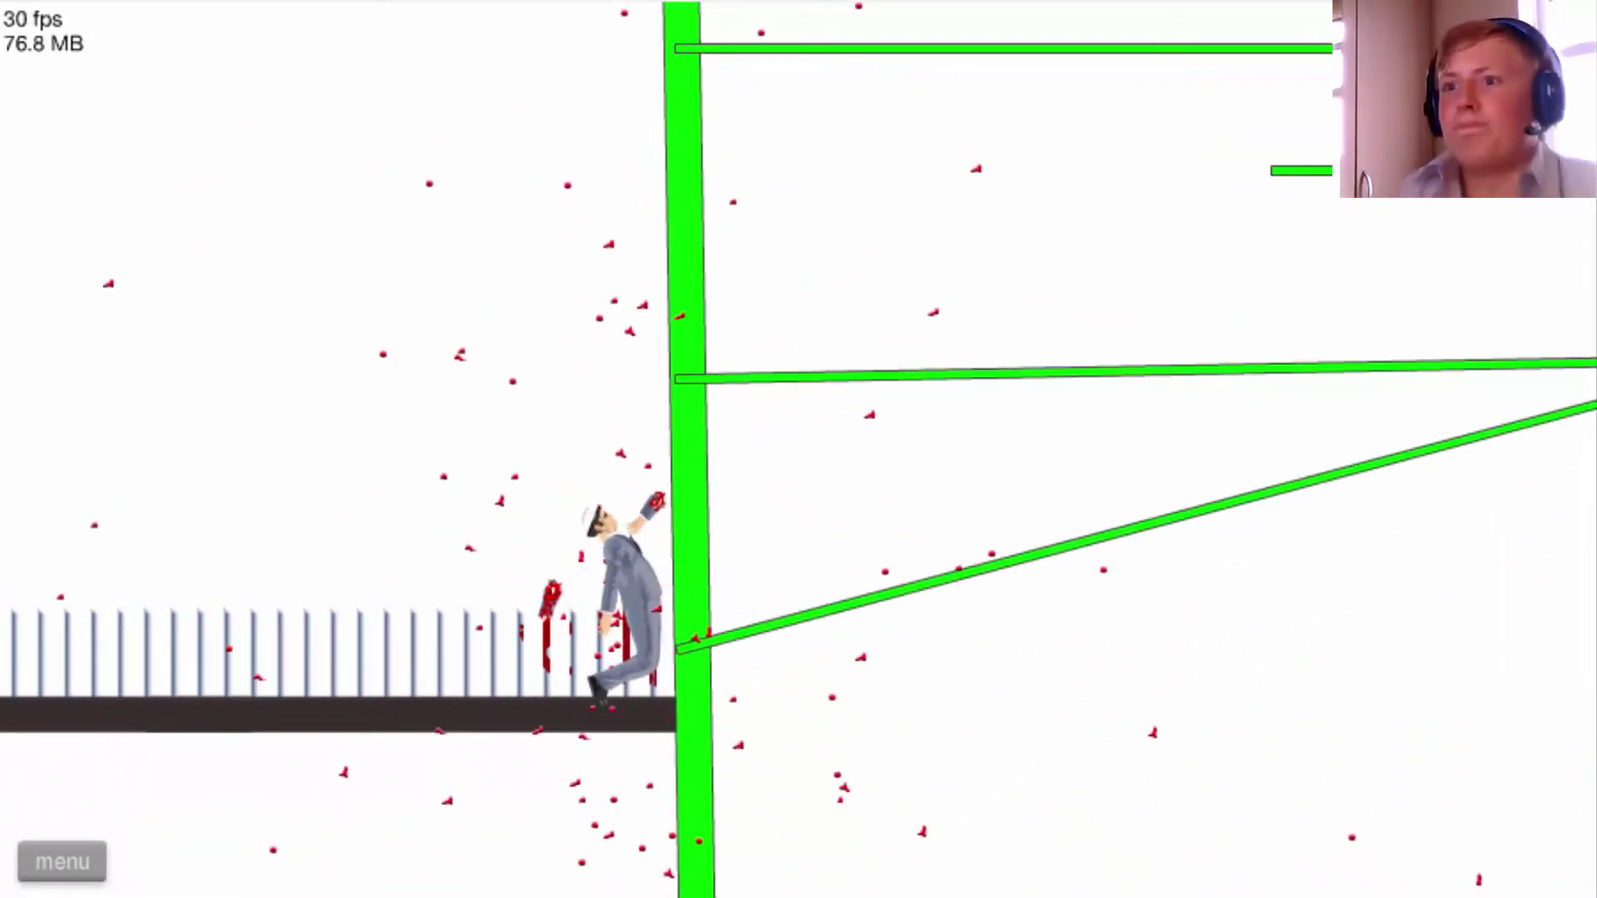
pyautogui.click(63, 864)
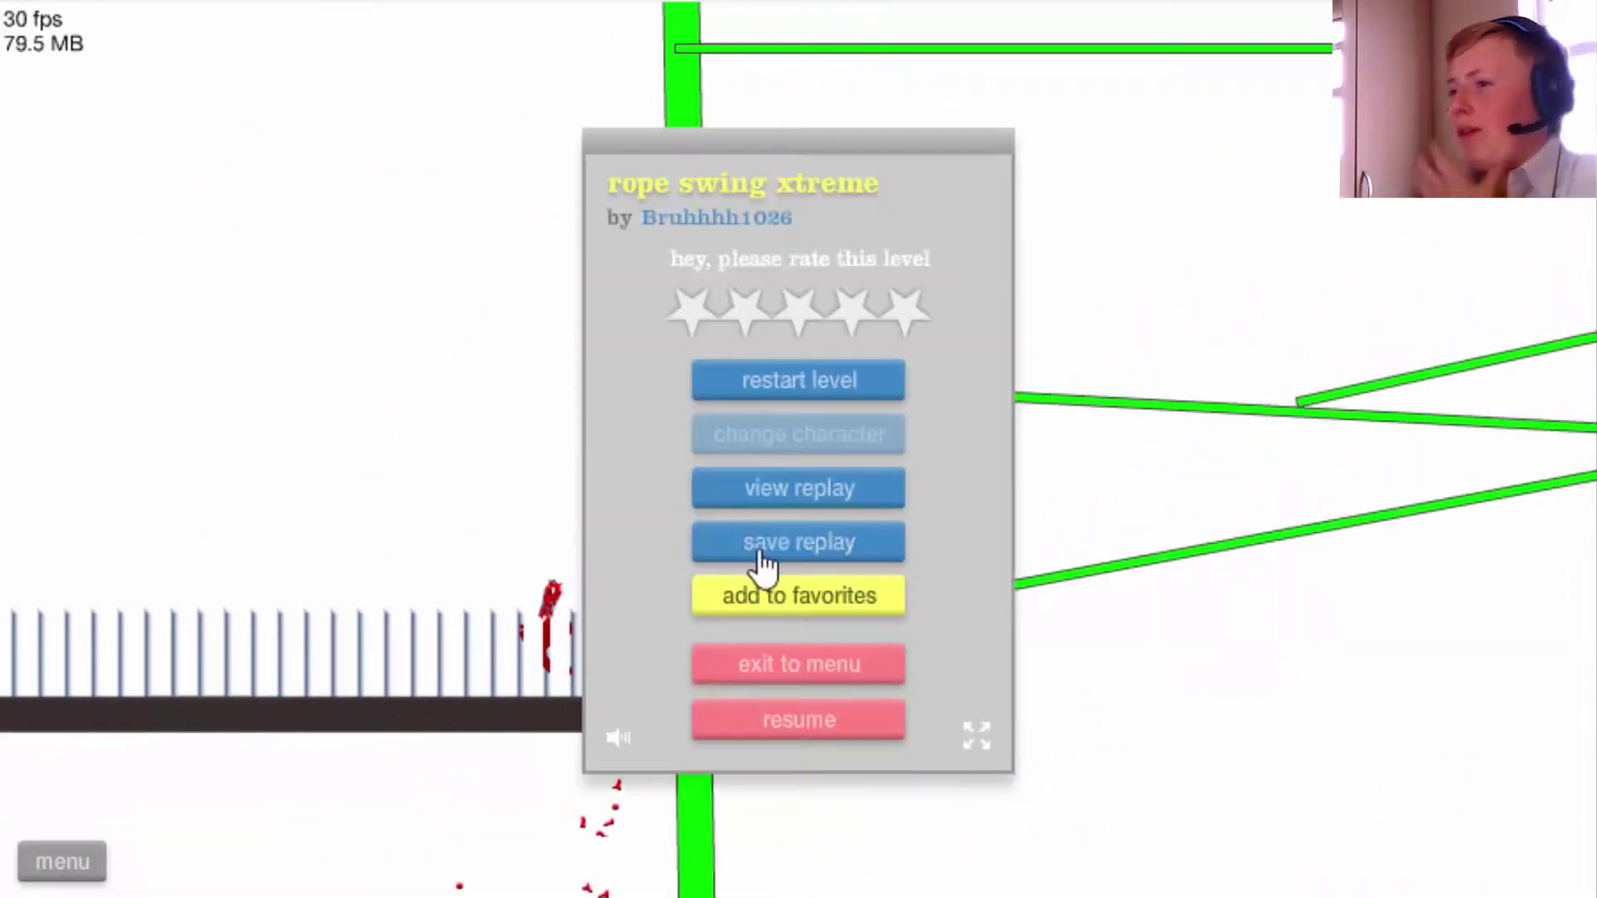
# Exit to the level list and start Glass Break Extreme! with the lawnmower rider.
pyautogui.click(827, 665)
pyautogui.click(556, 550)
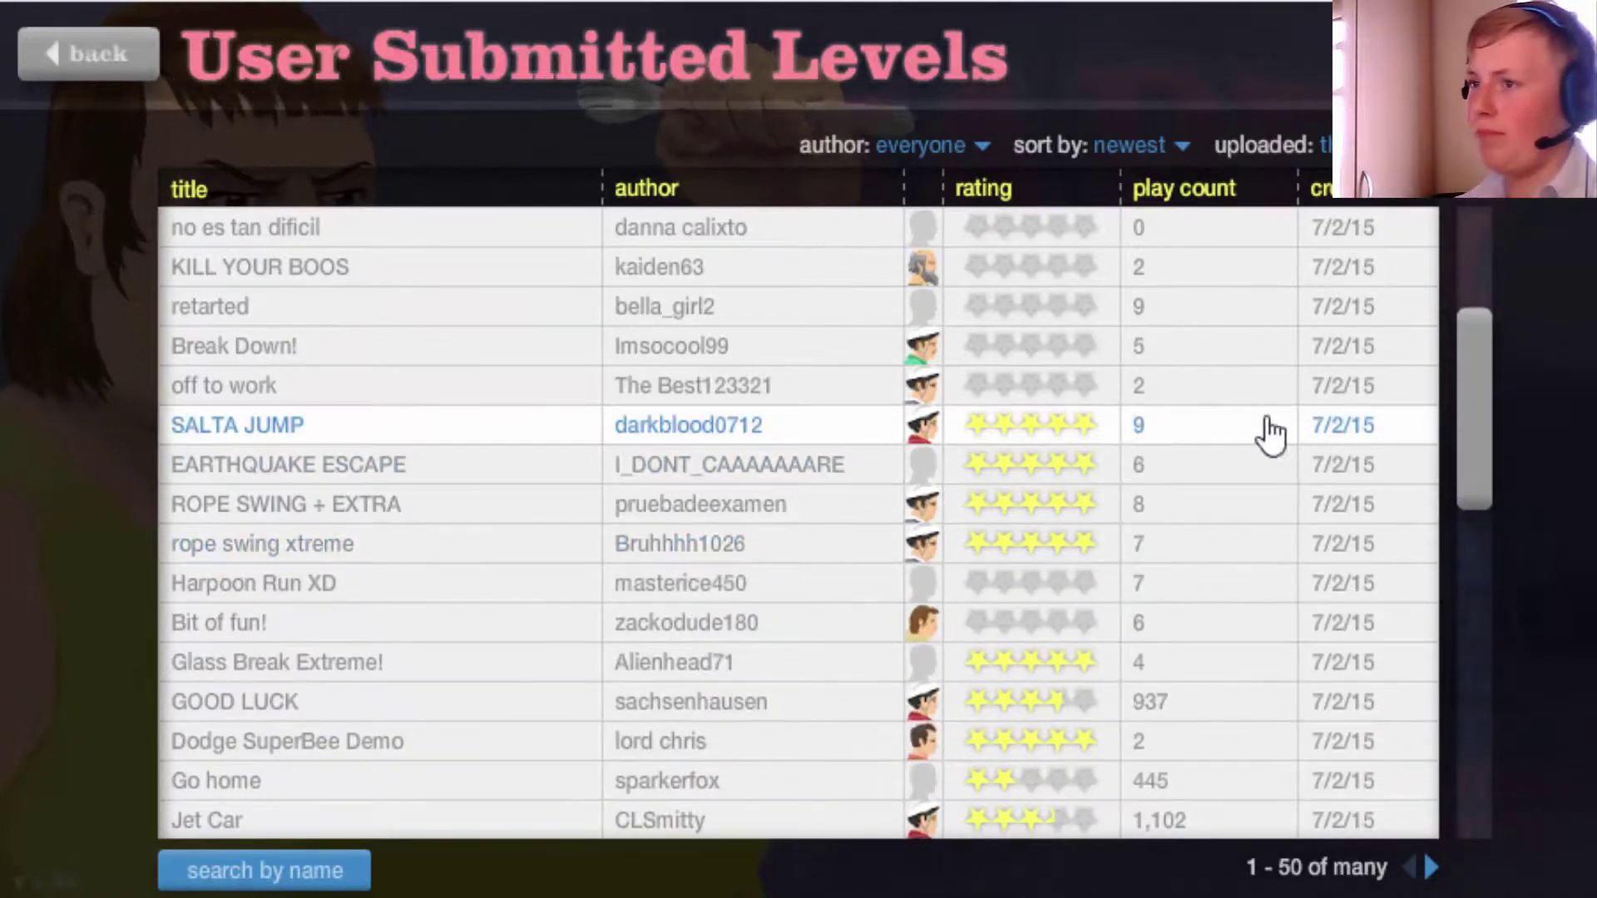
pyautogui.moveTo(1479, 453); pyautogui.dragTo(1479, 490)
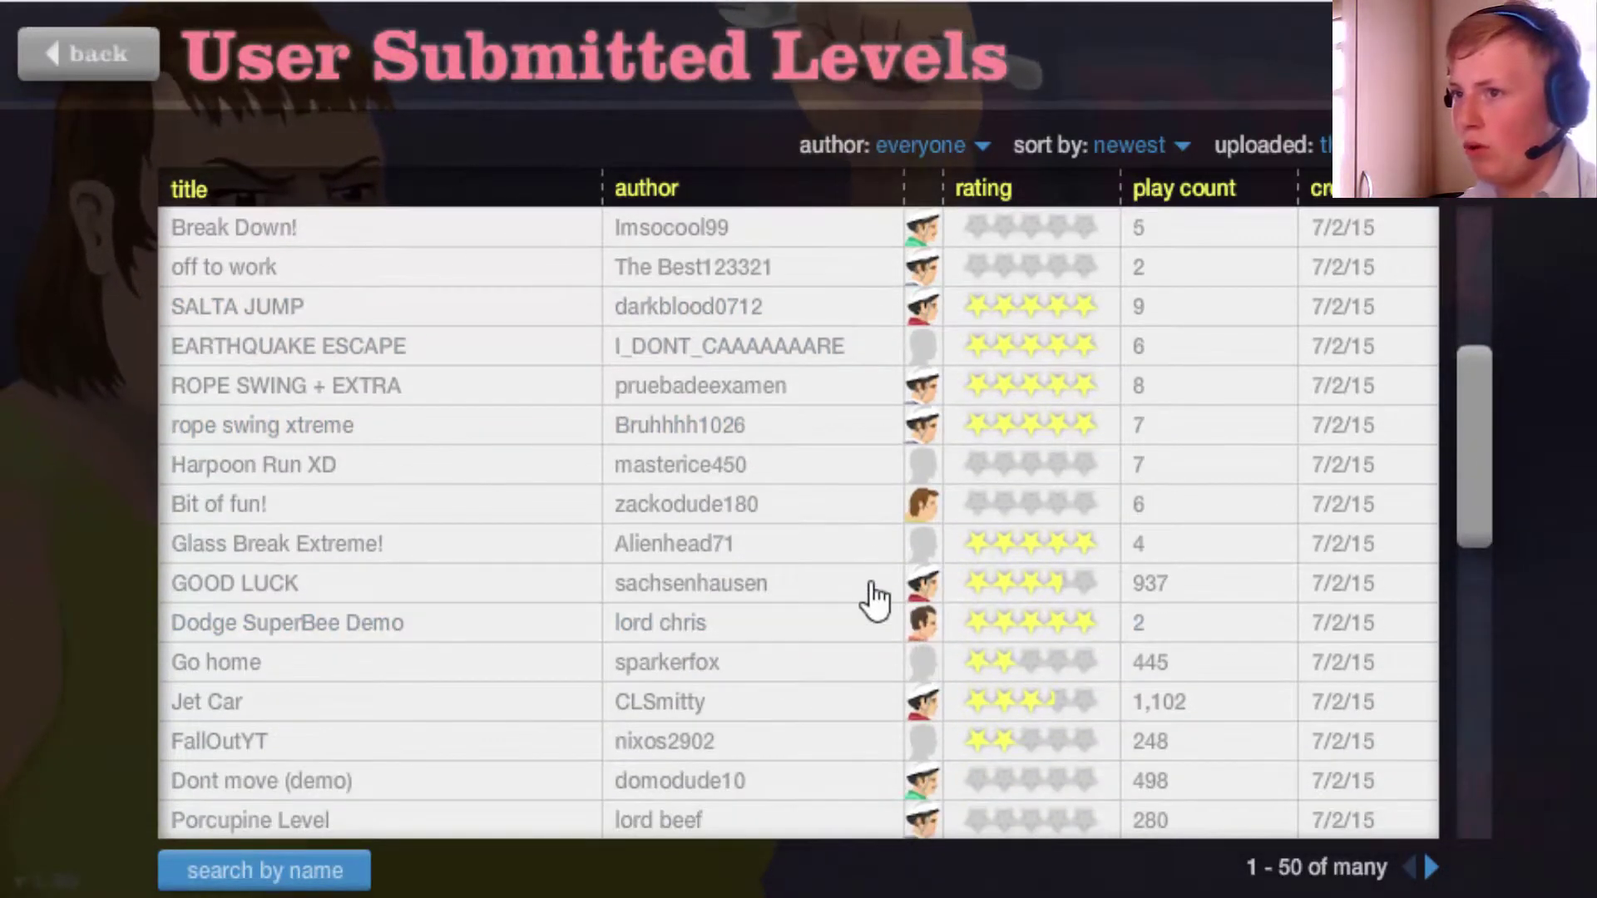
pyautogui.click(865, 553)
pyautogui.click(1279, 618)
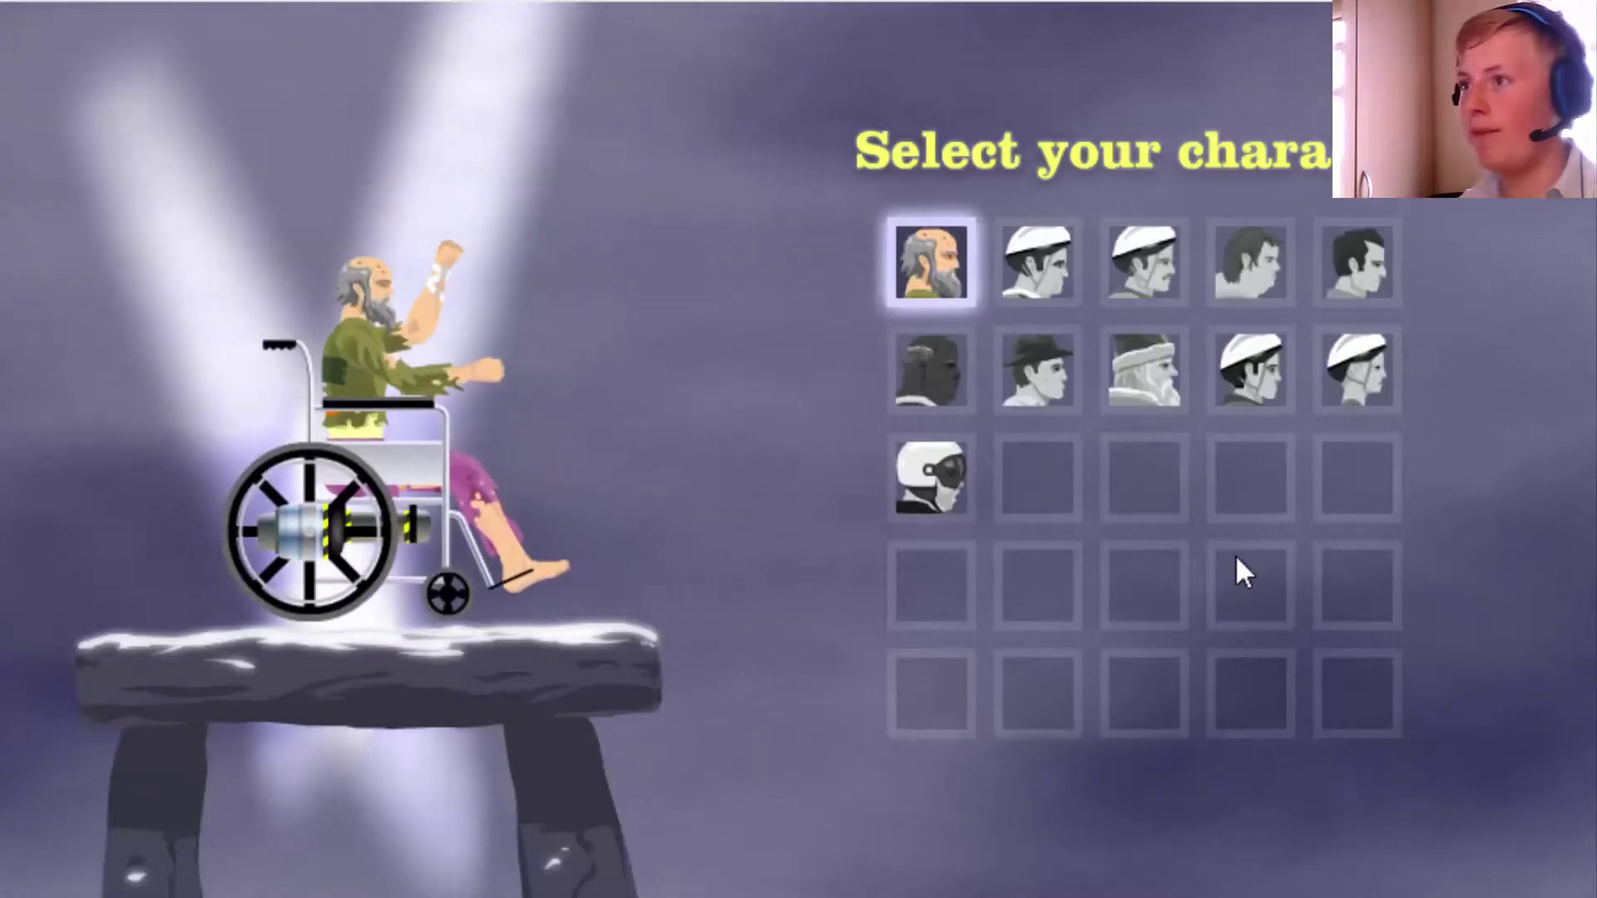
pyautogui.click(933, 361)
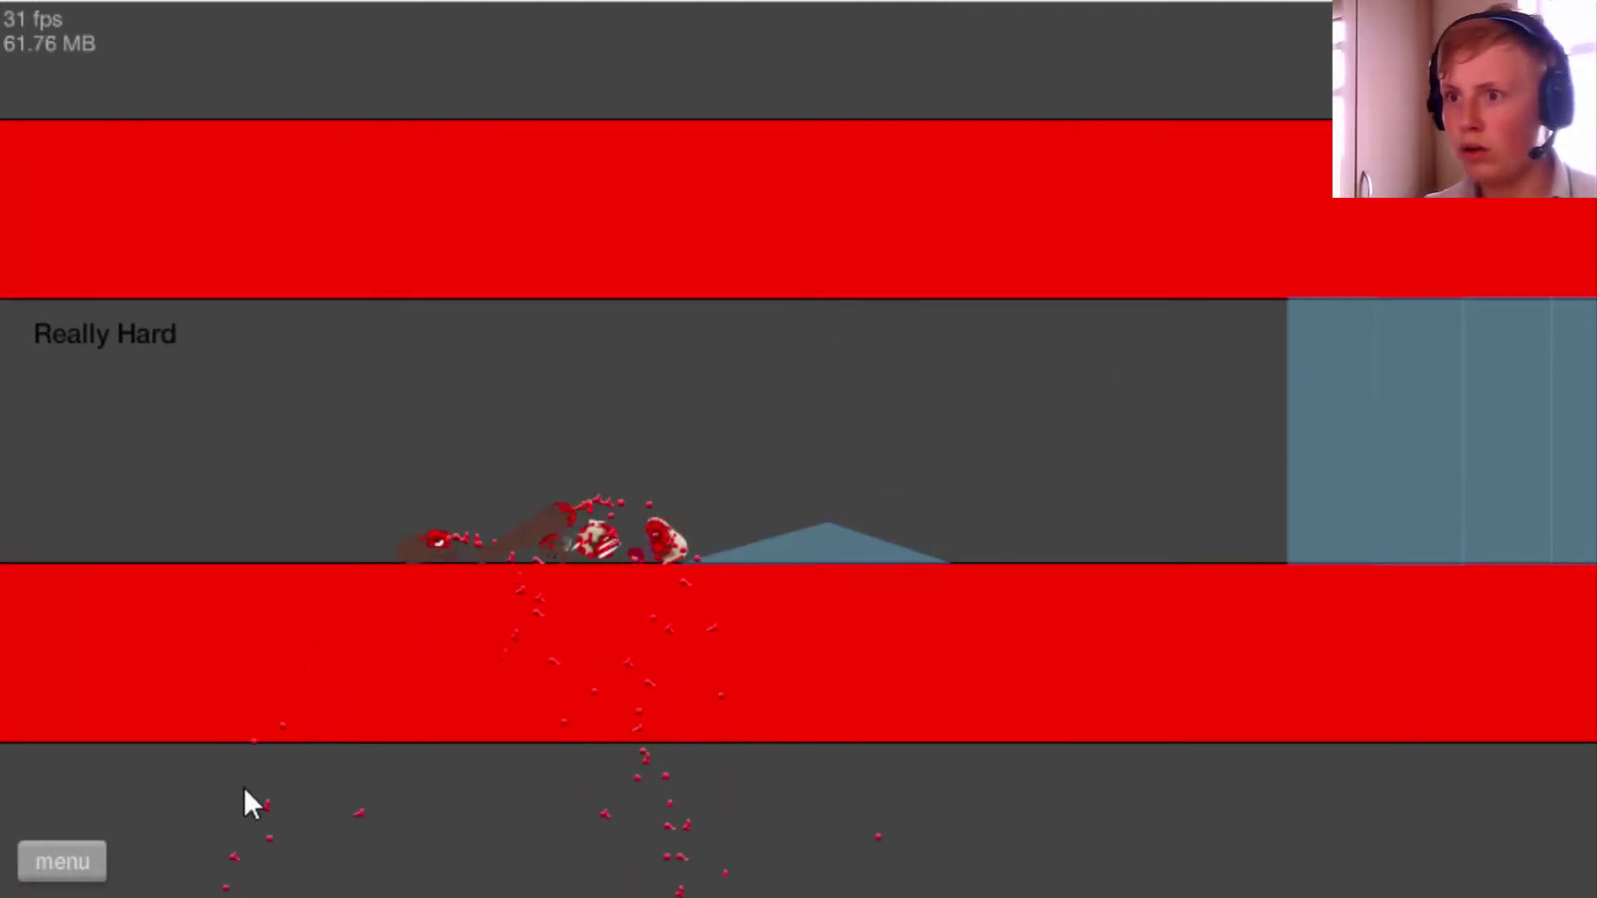
# Pause Glass Break Extreme! and restart it from the beginning.
pyautogui.click(75, 863)
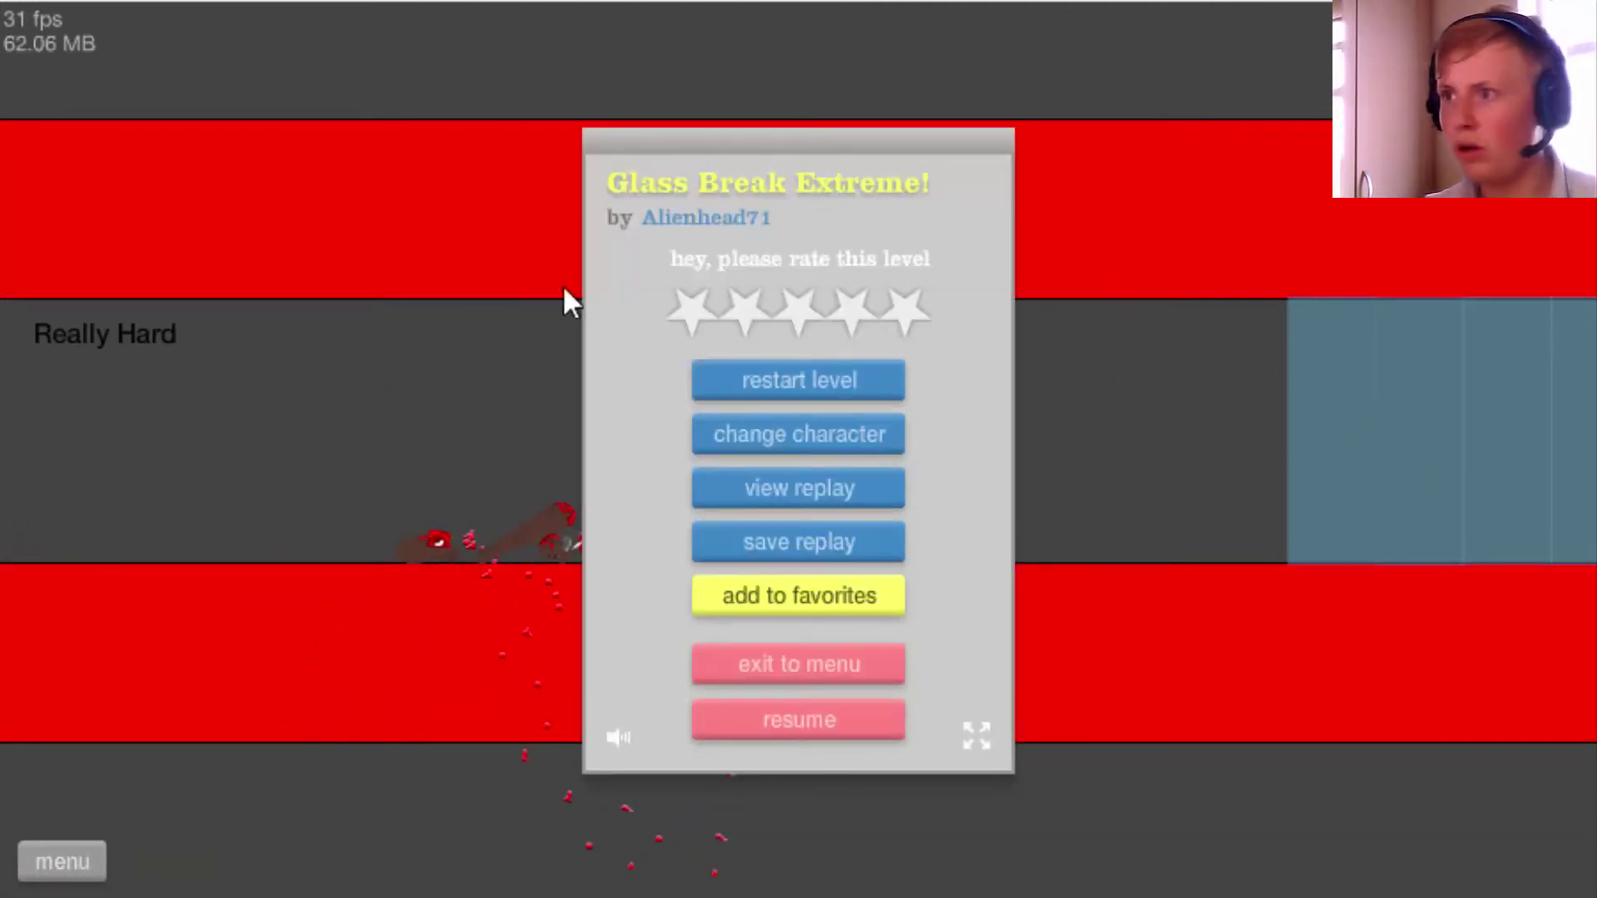
pyautogui.click(796, 386)
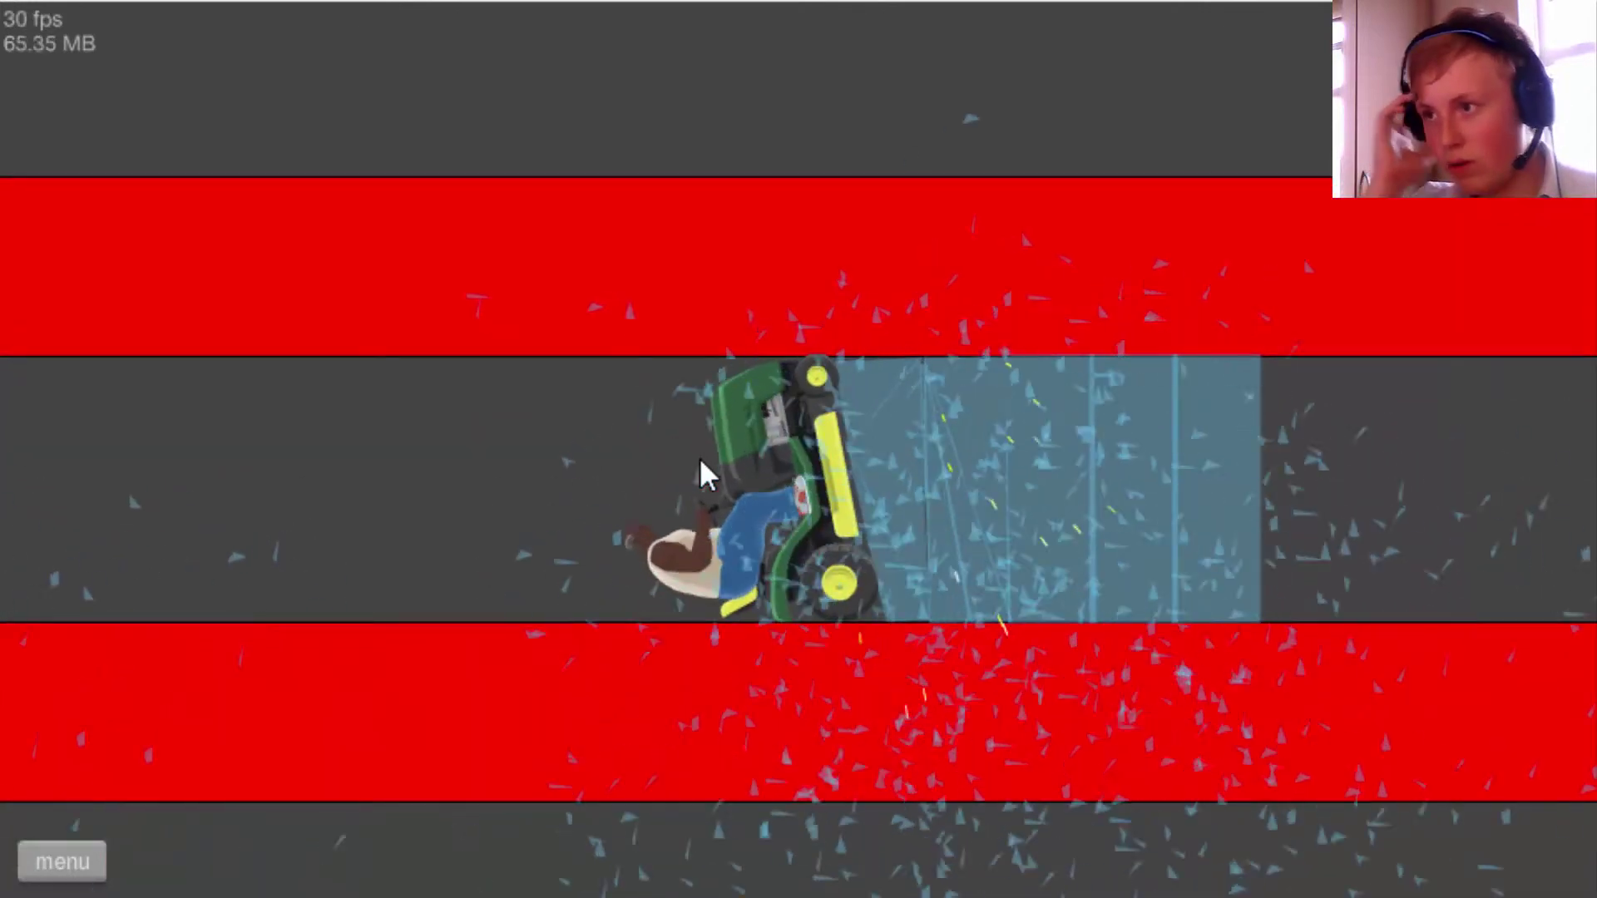
# Reset the level, ram the lawnmower into the glass structure, then back away.
pyautogui.press('r')
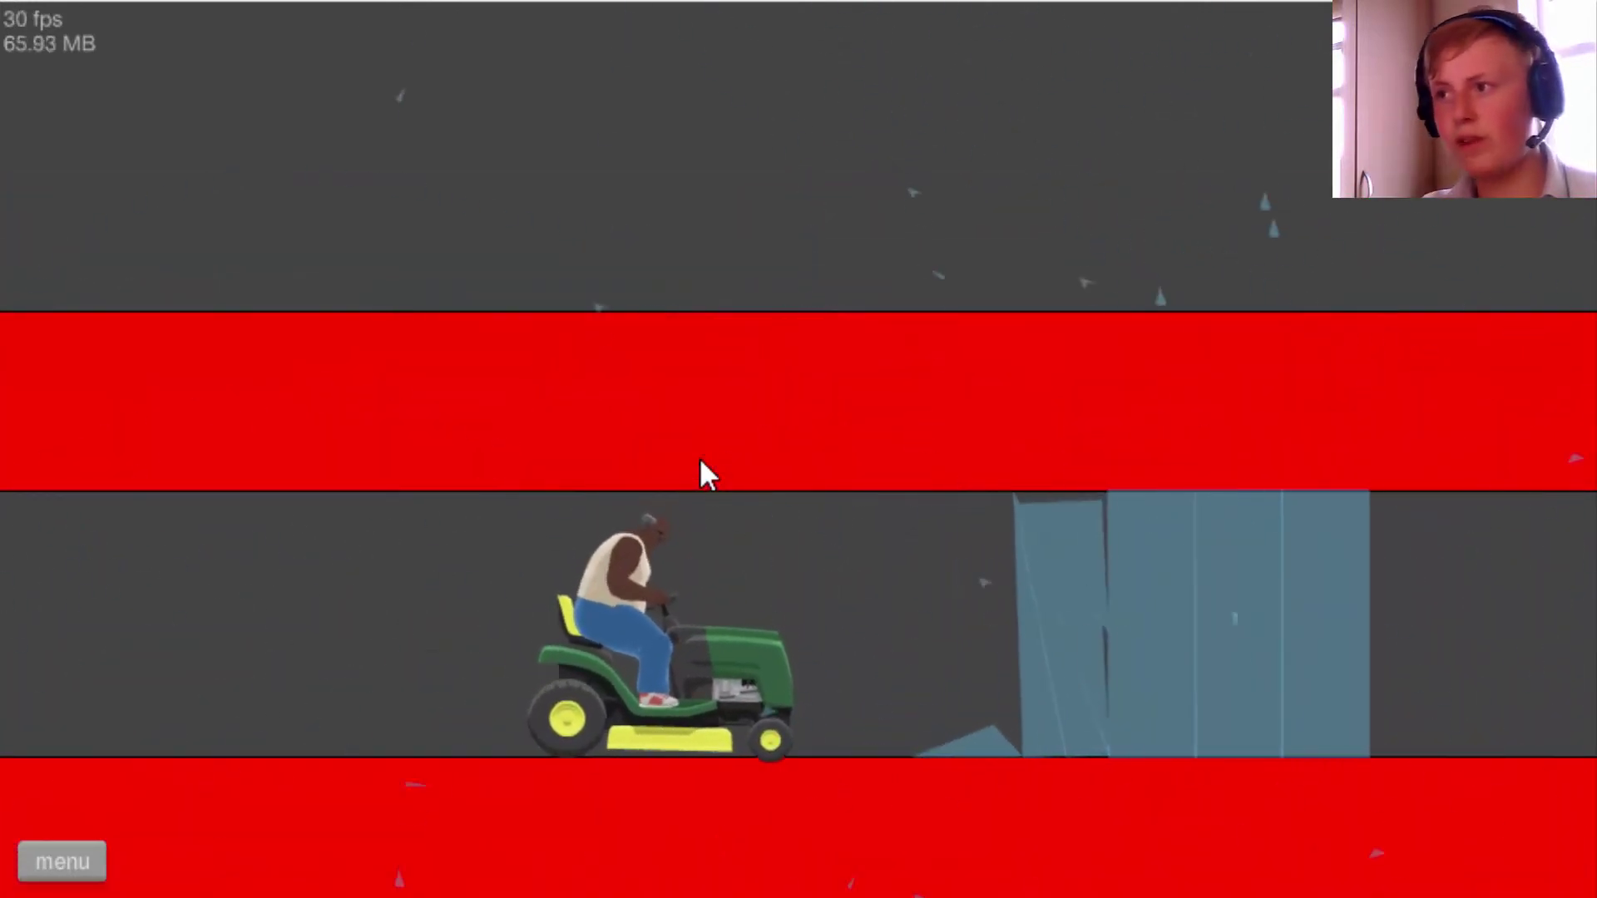
pyautogui.press('Left')
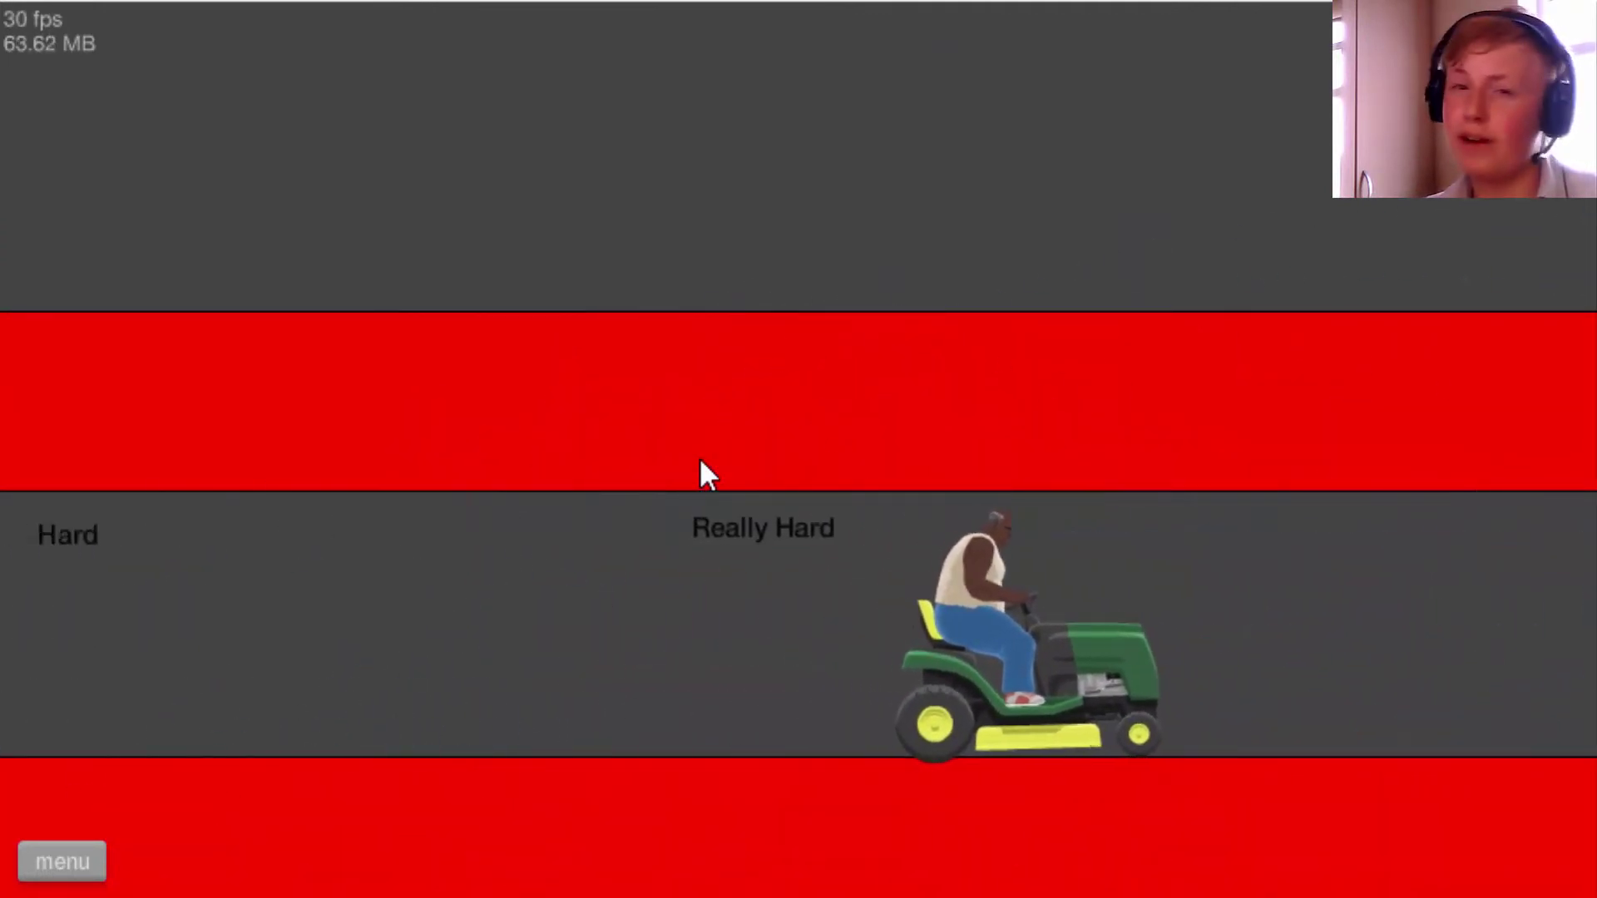
pyautogui.press('Right')
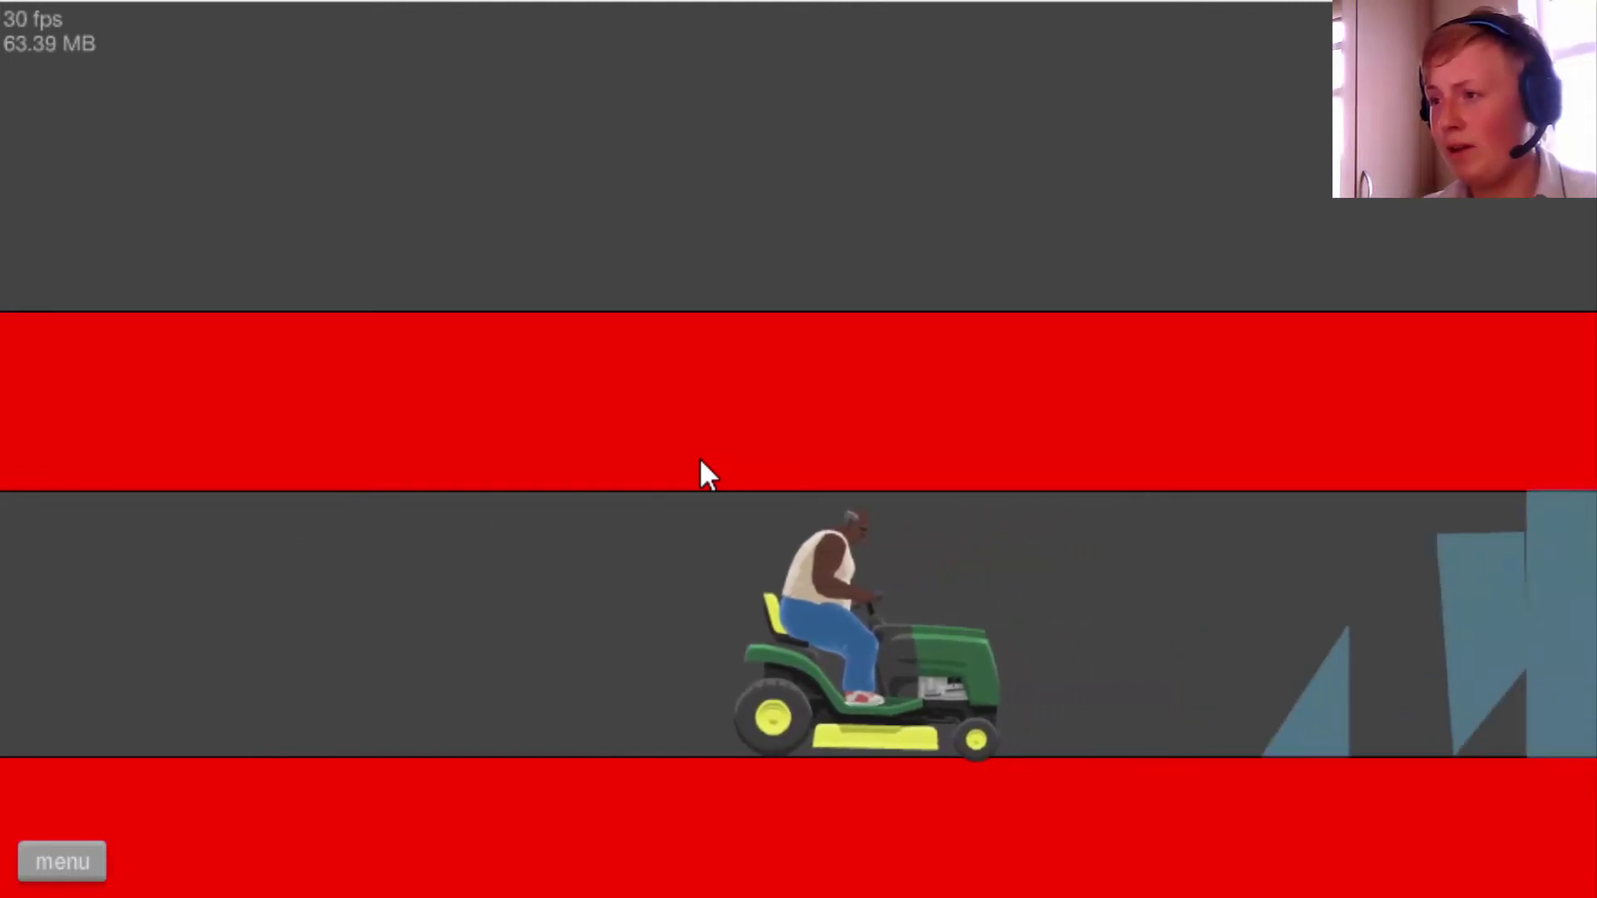
pyautogui.press('Right')
pyautogui.press('Left')
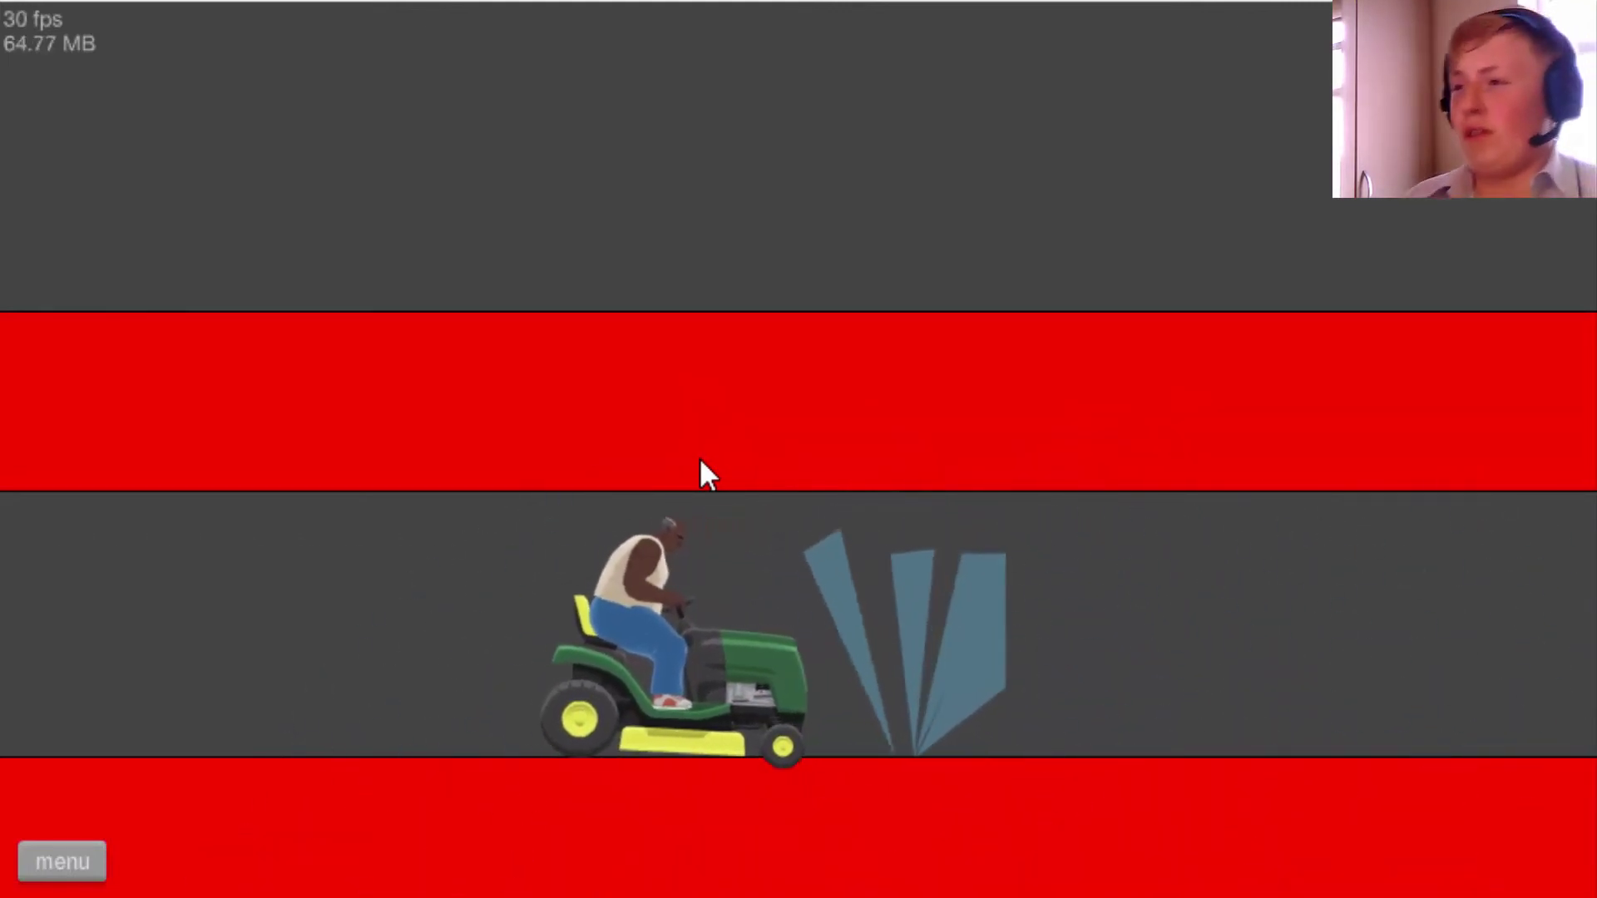
pyautogui.press('Left')
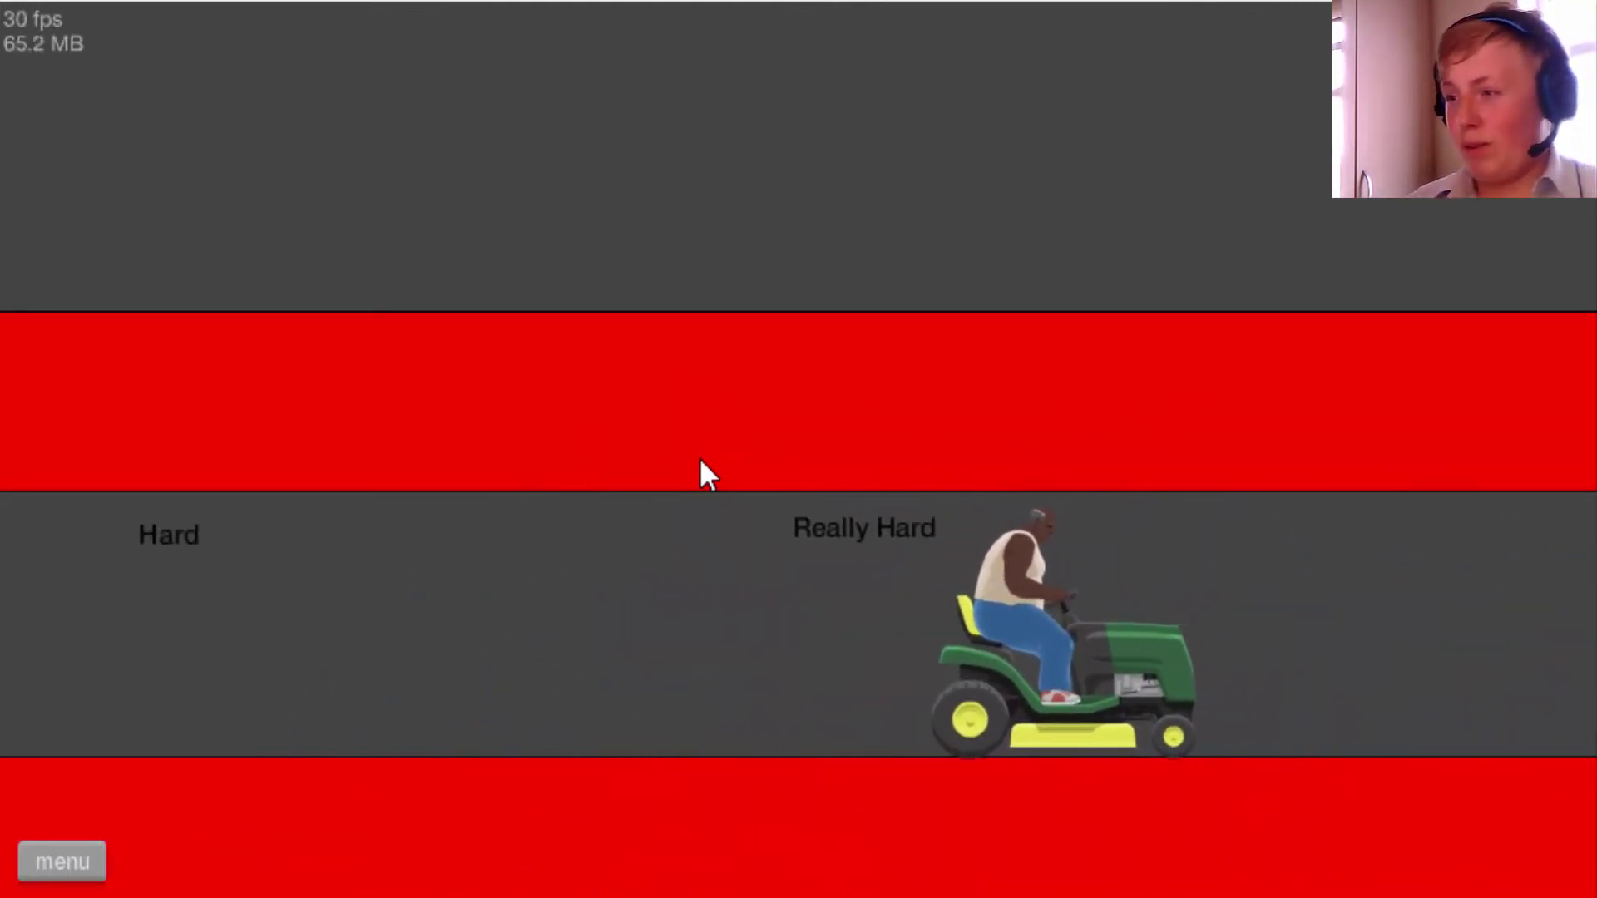
# Smash through the glass, drop into Stage 2, and drive onto the mine platform.
pyautogui.press('Right')
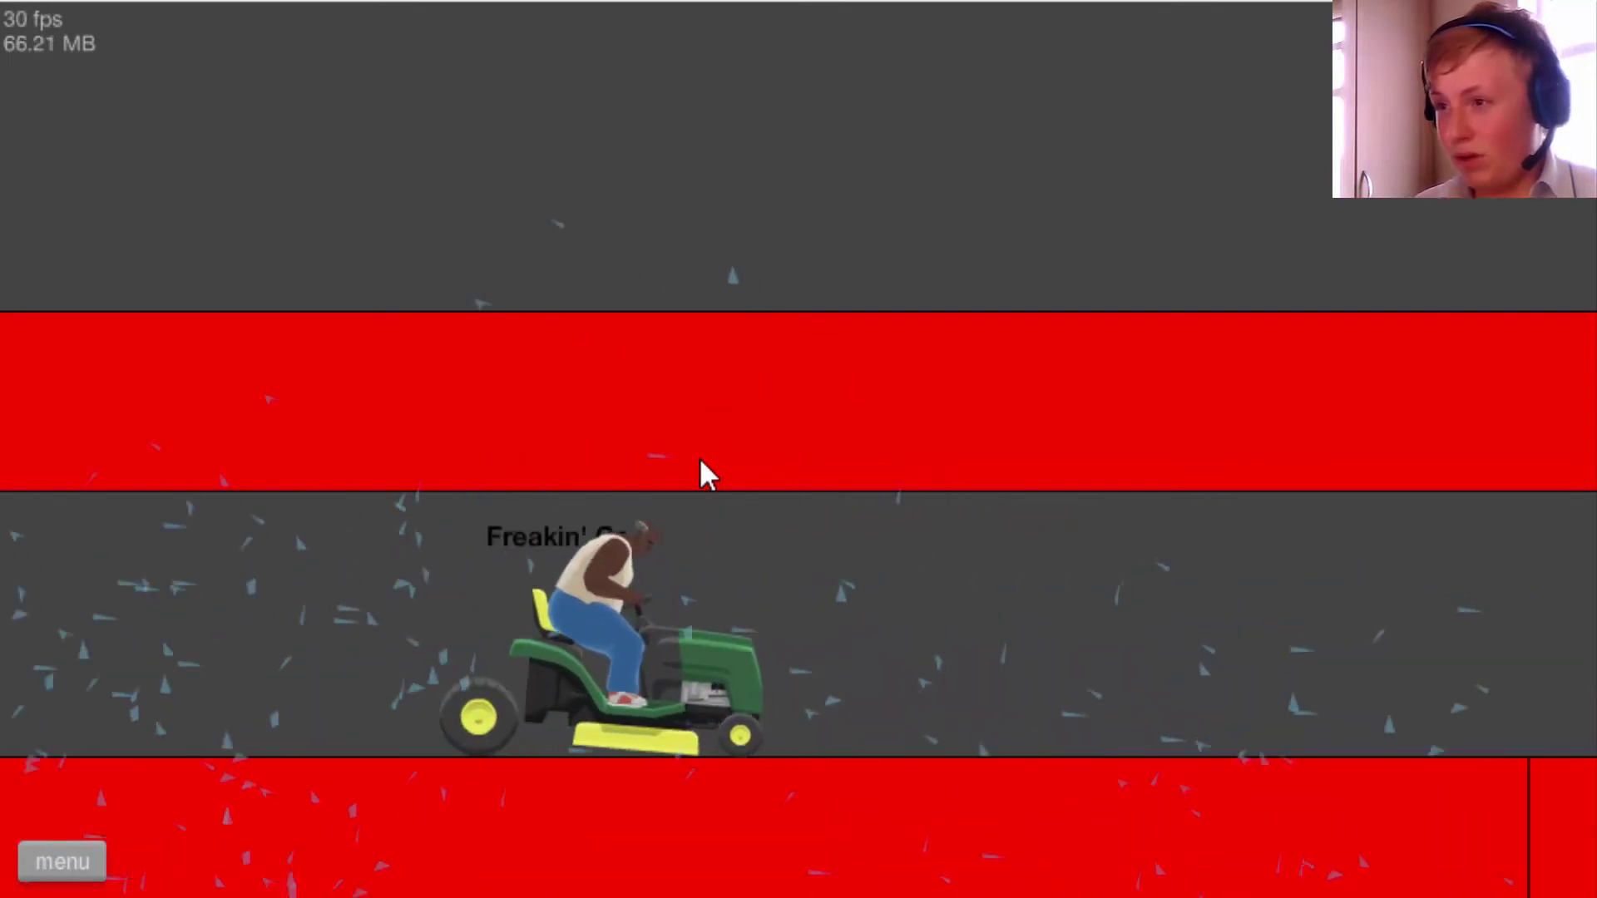
pyautogui.press('Right')
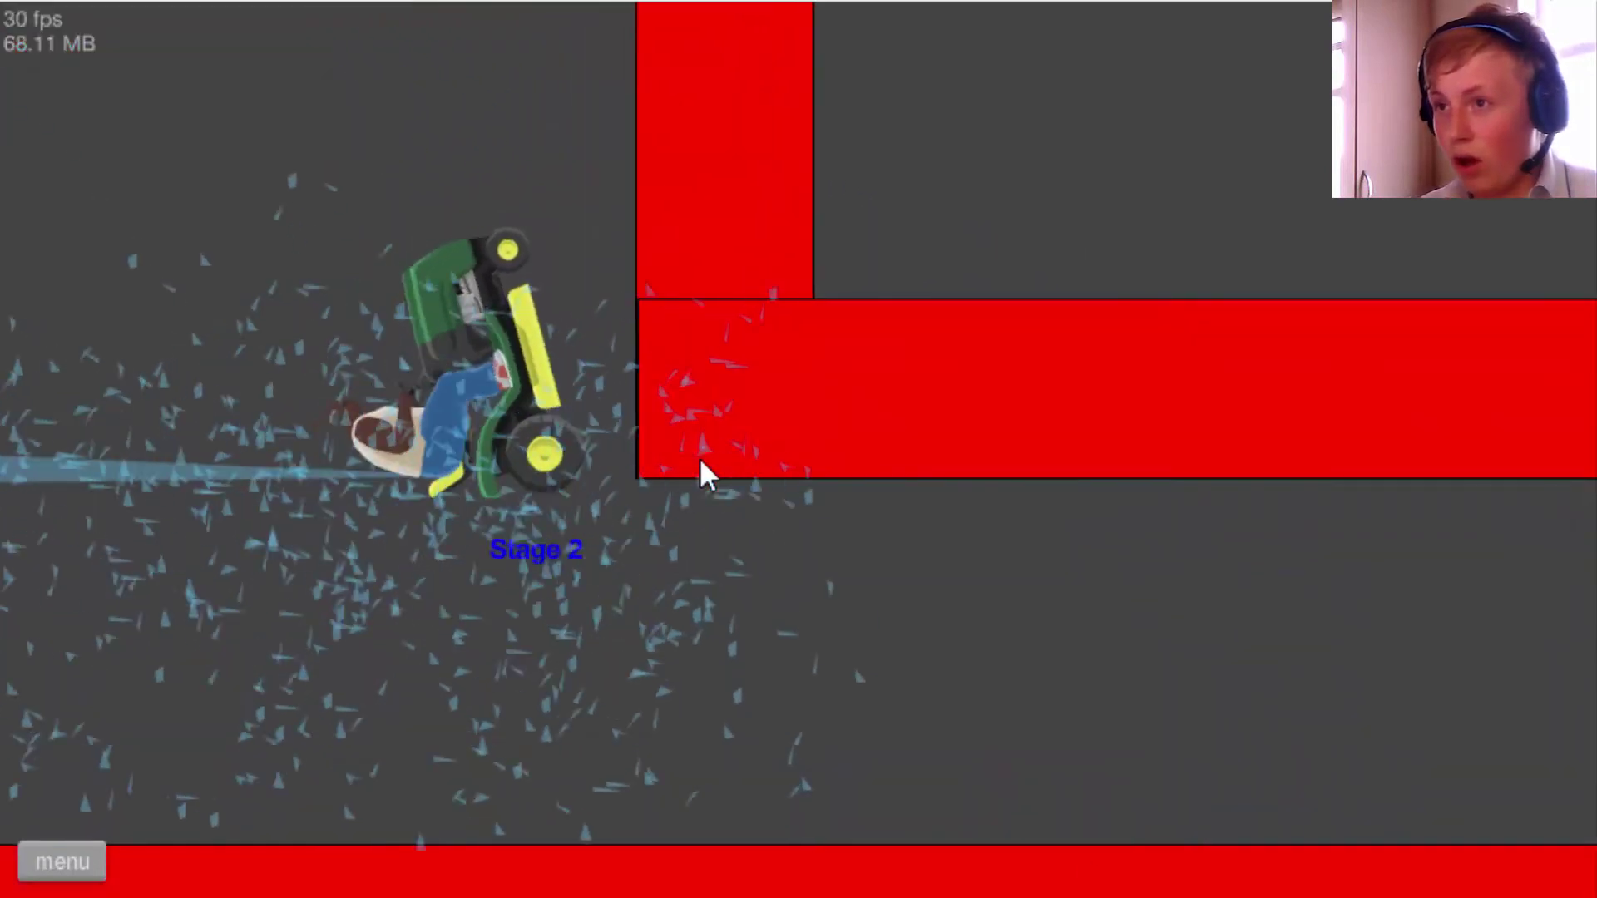
pyautogui.press('Right')
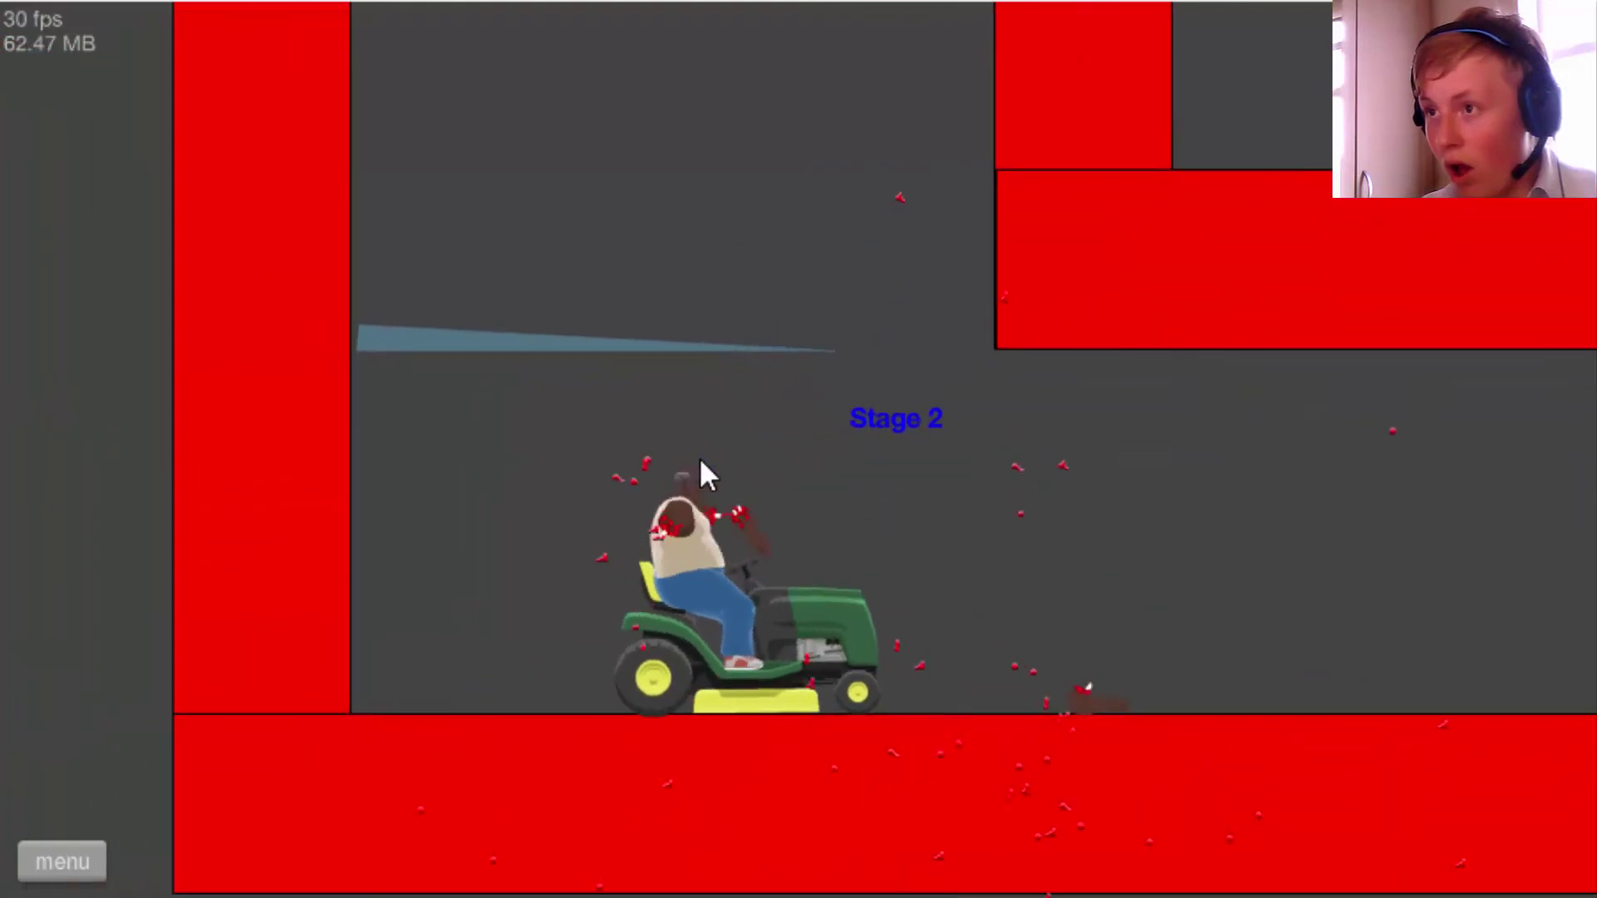
pyautogui.press('Right')
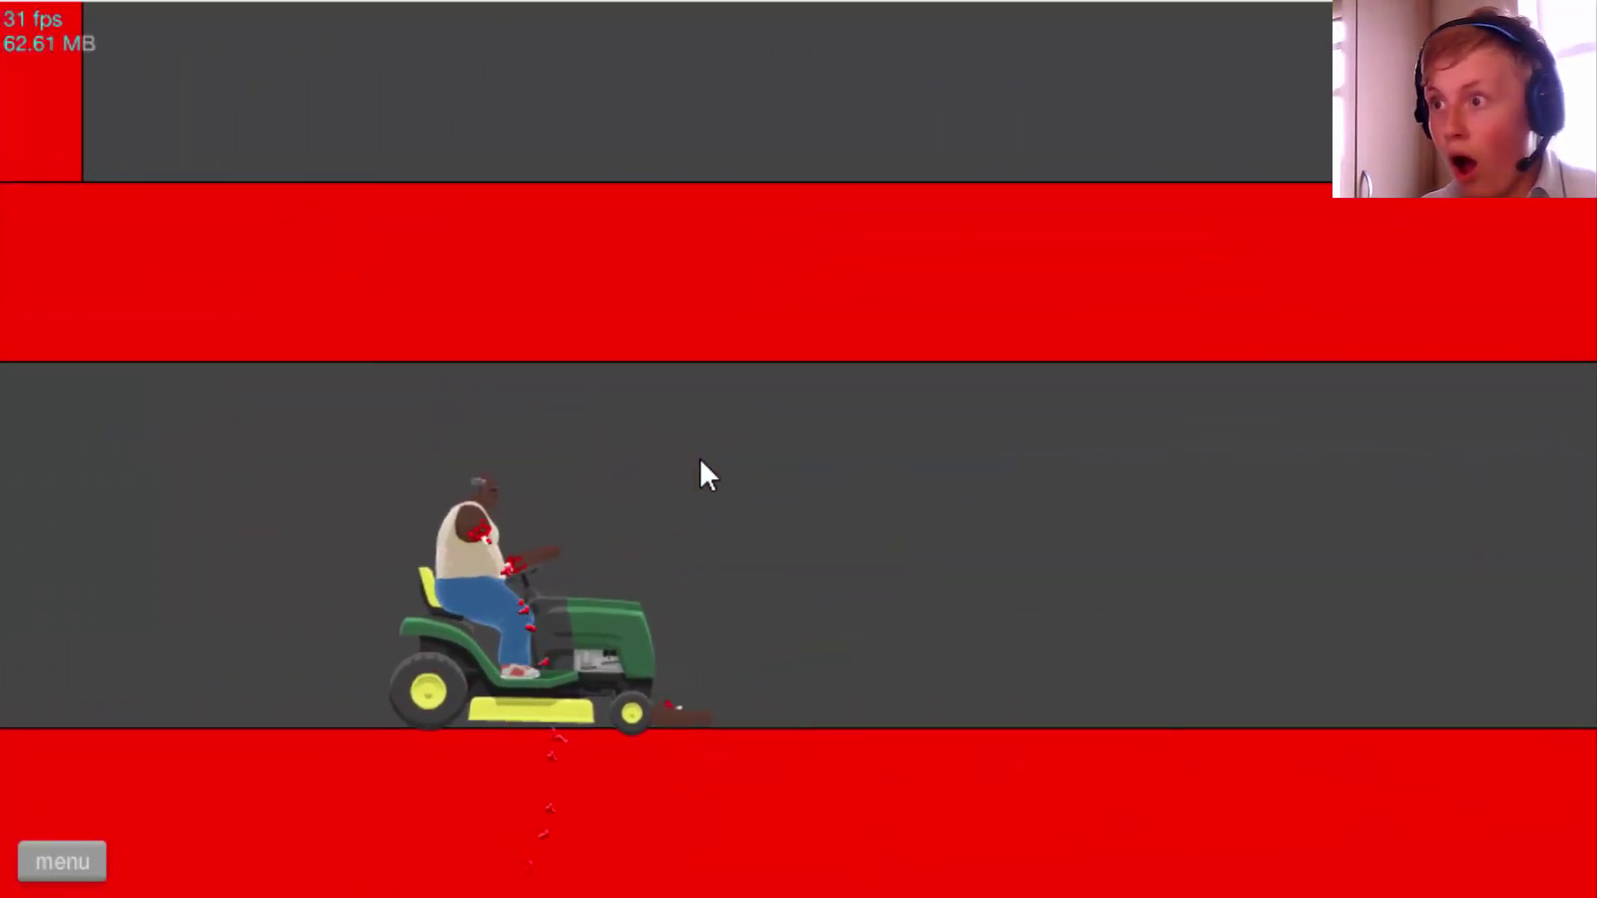
pyautogui.press('Left')
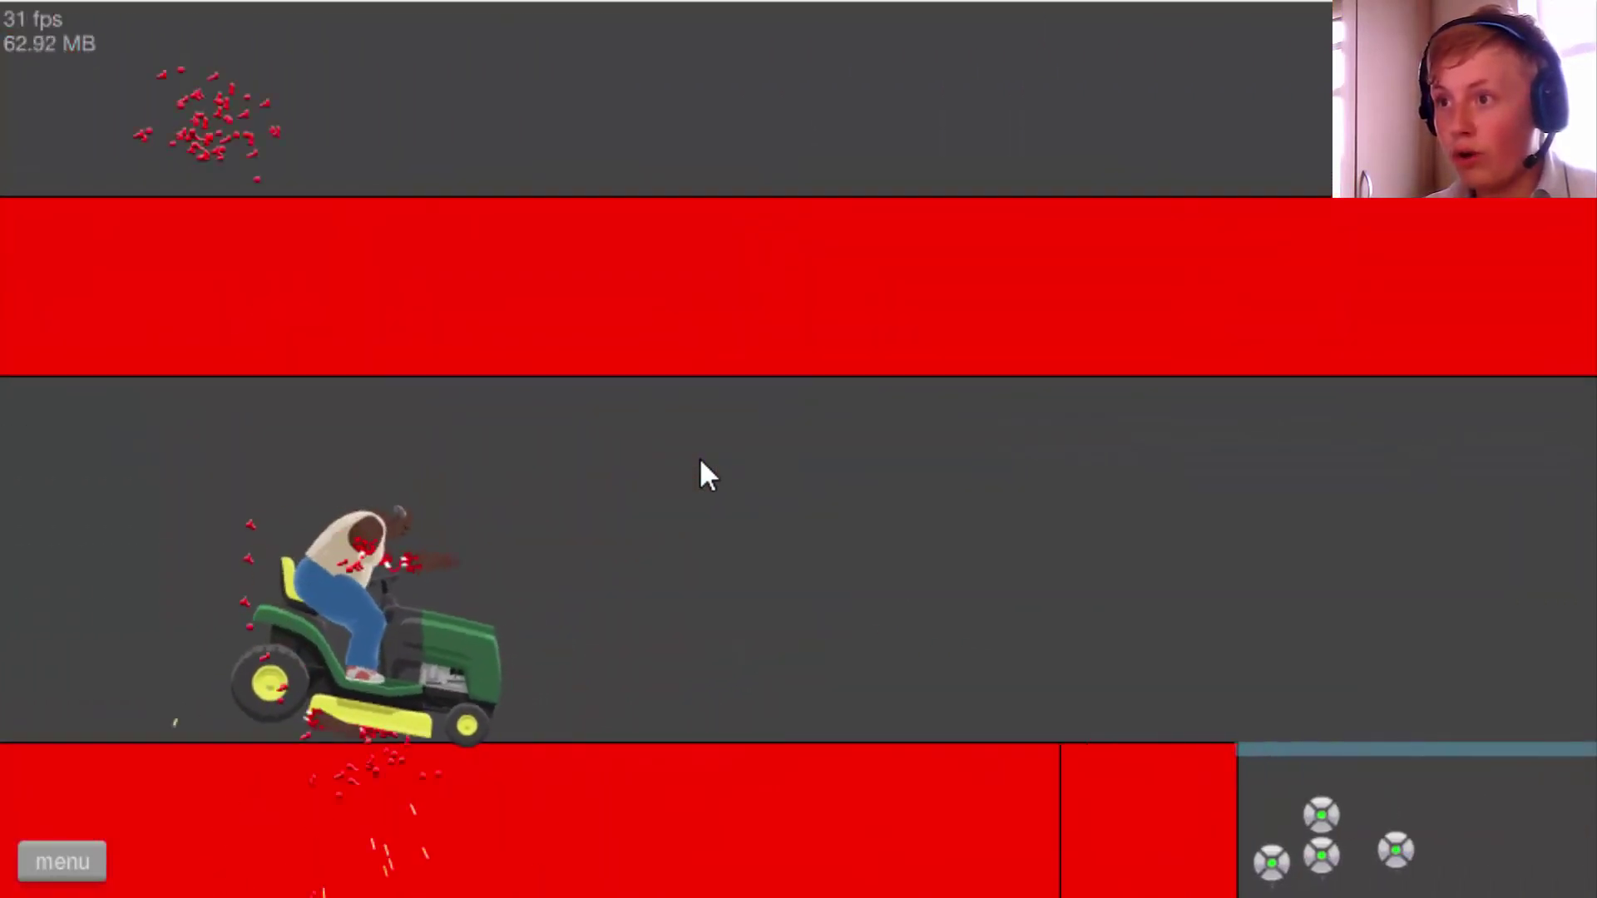
pyautogui.press('Right')
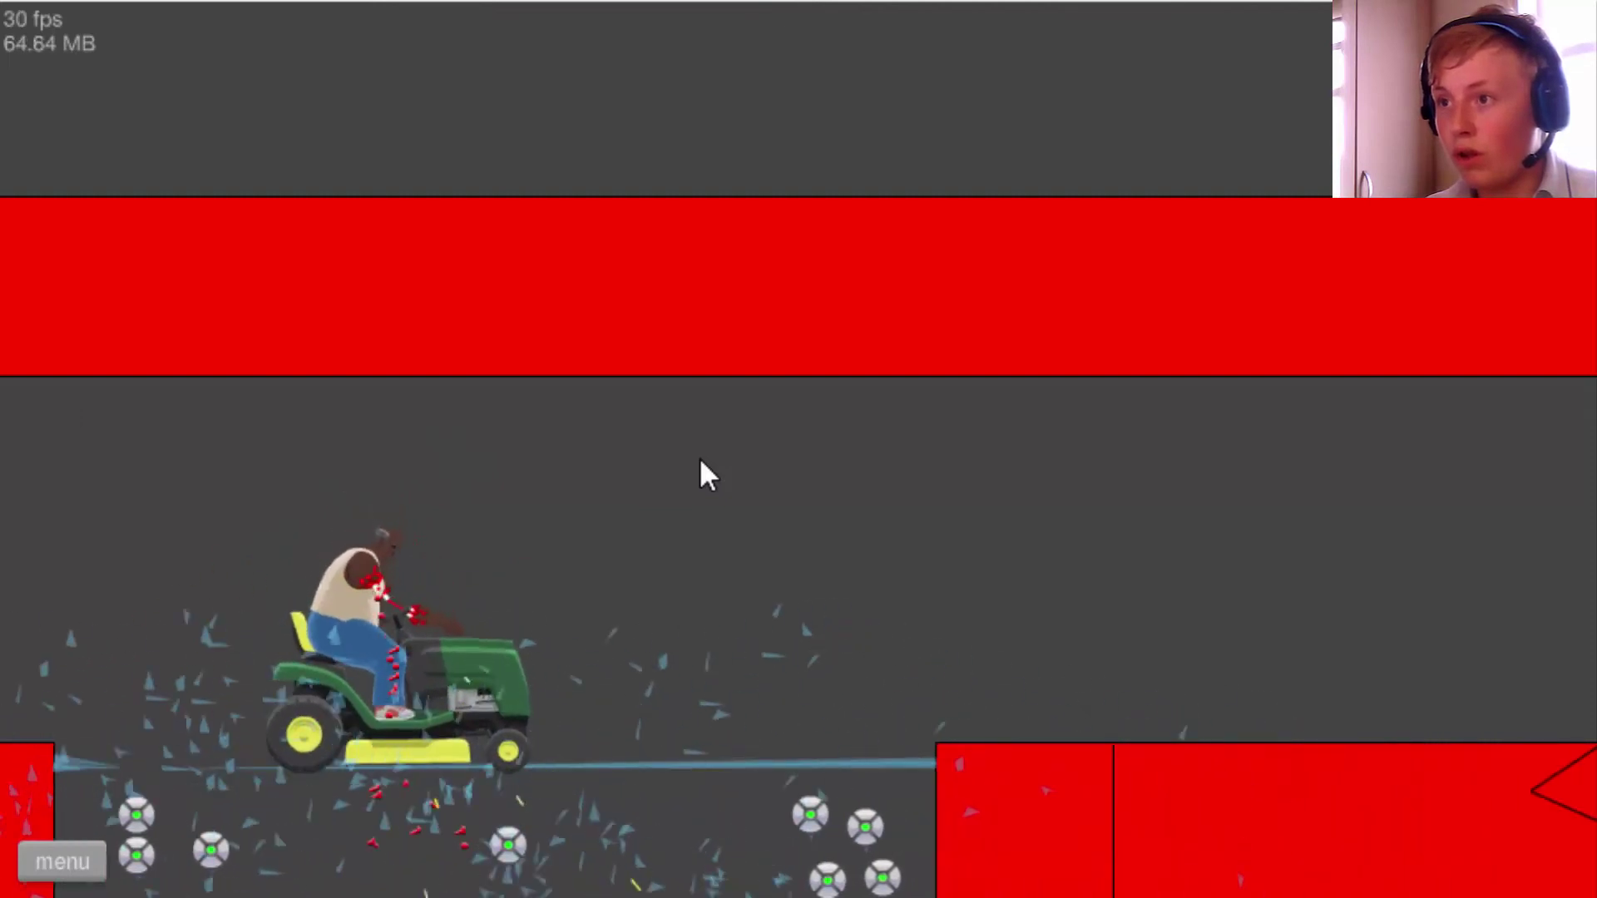
pyautogui.press('Right')
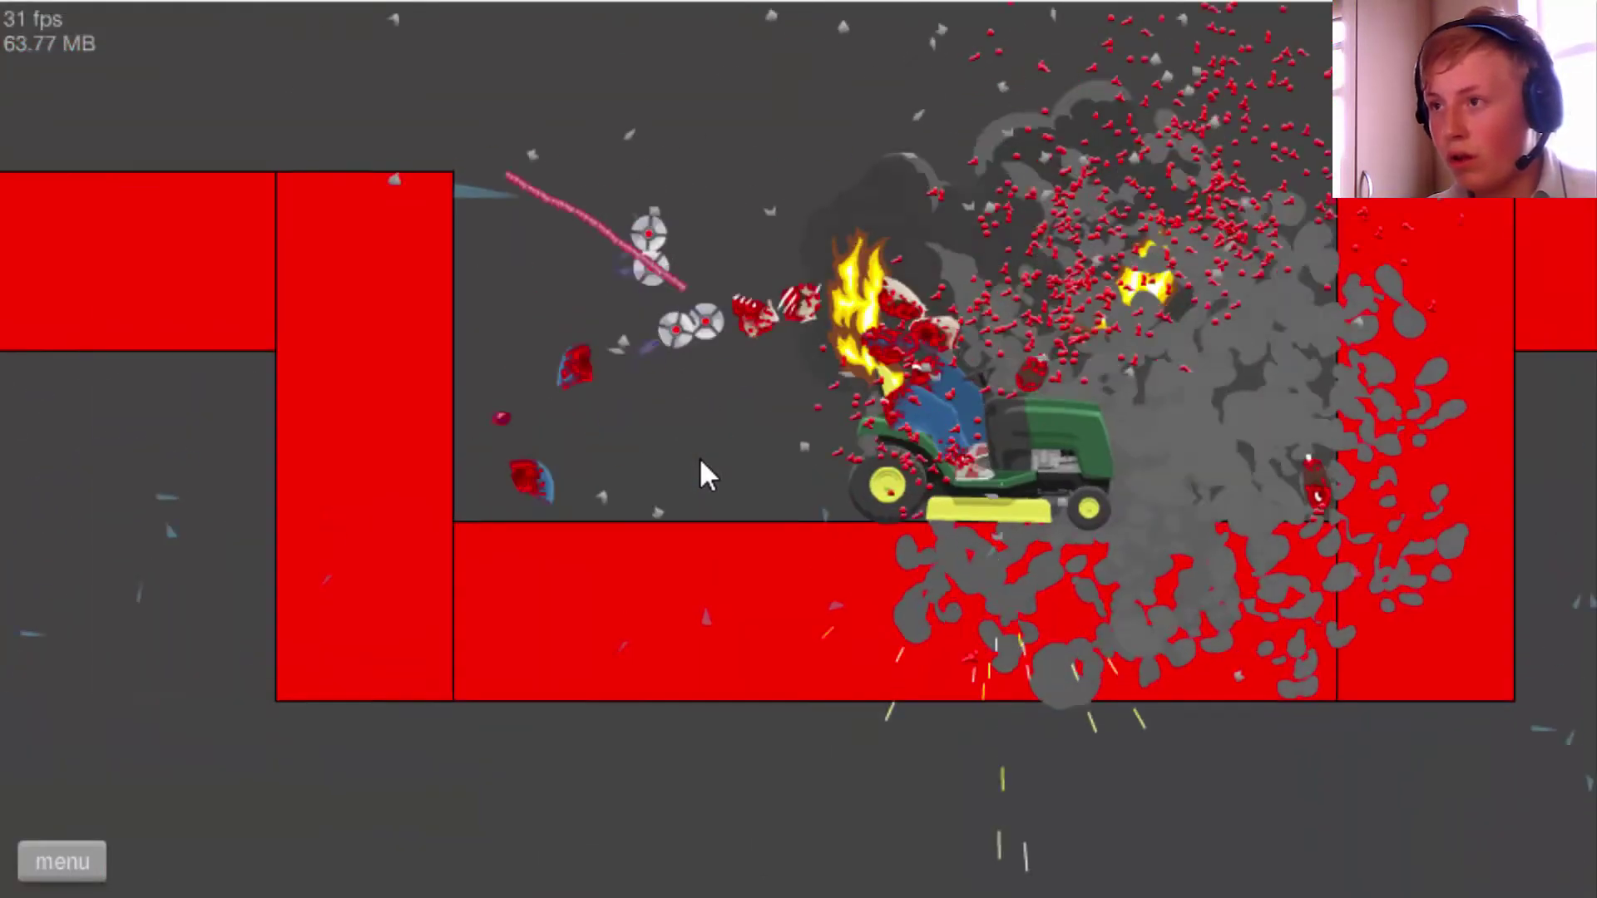
pyautogui.press('Right')
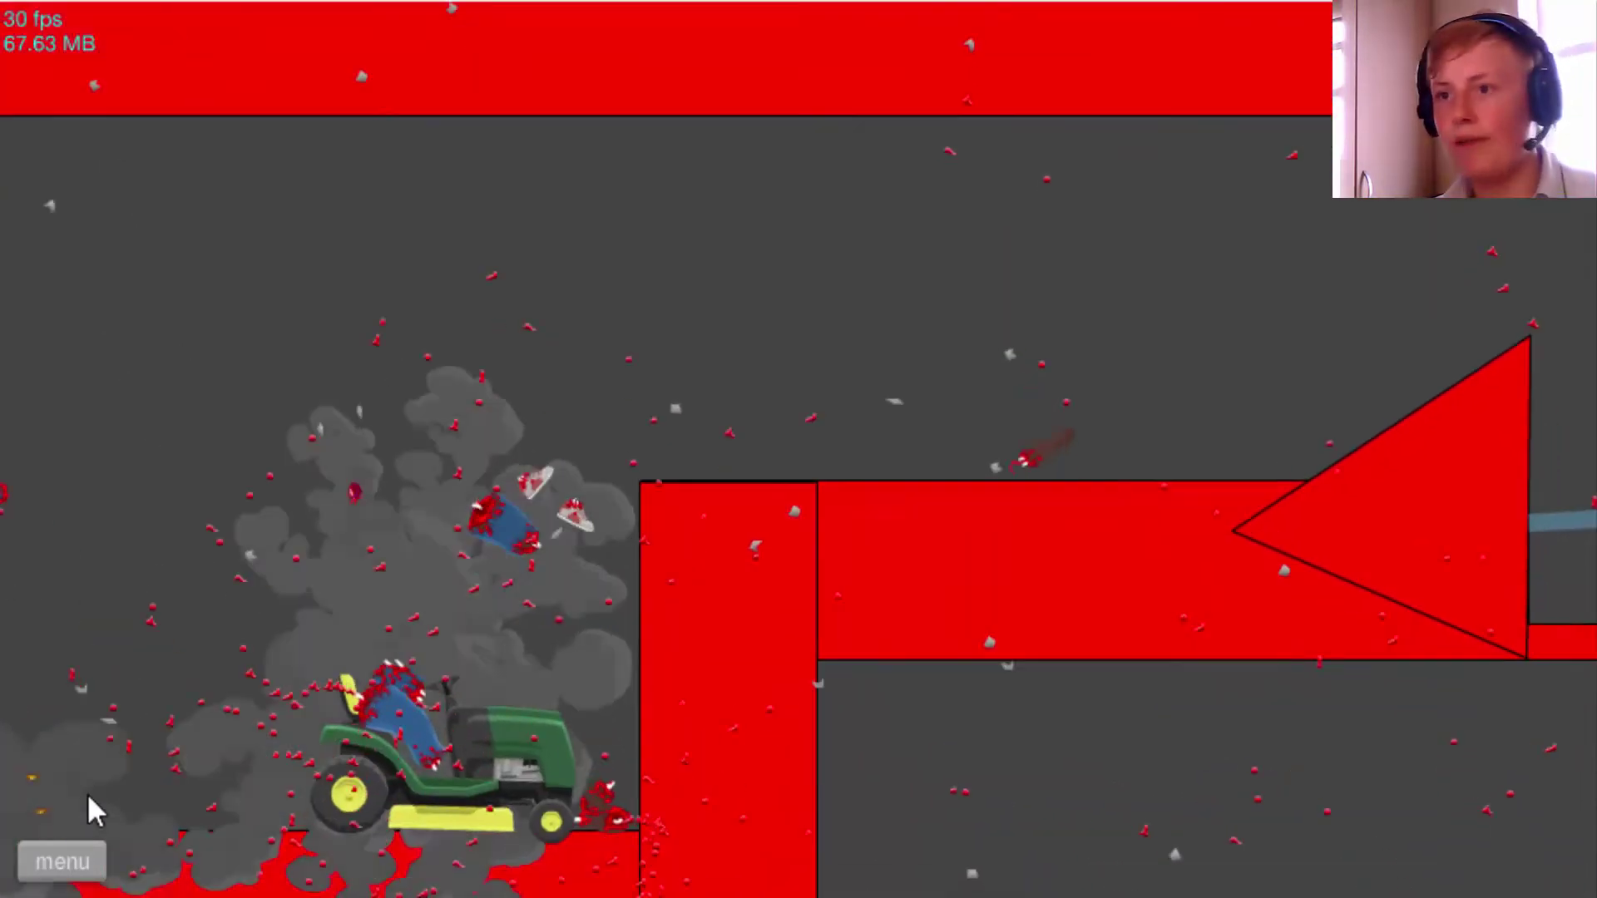
# Pause, exit Glass Break Extreme! to the level list, and collapse its detail panel.
pyautogui.click(62, 861)
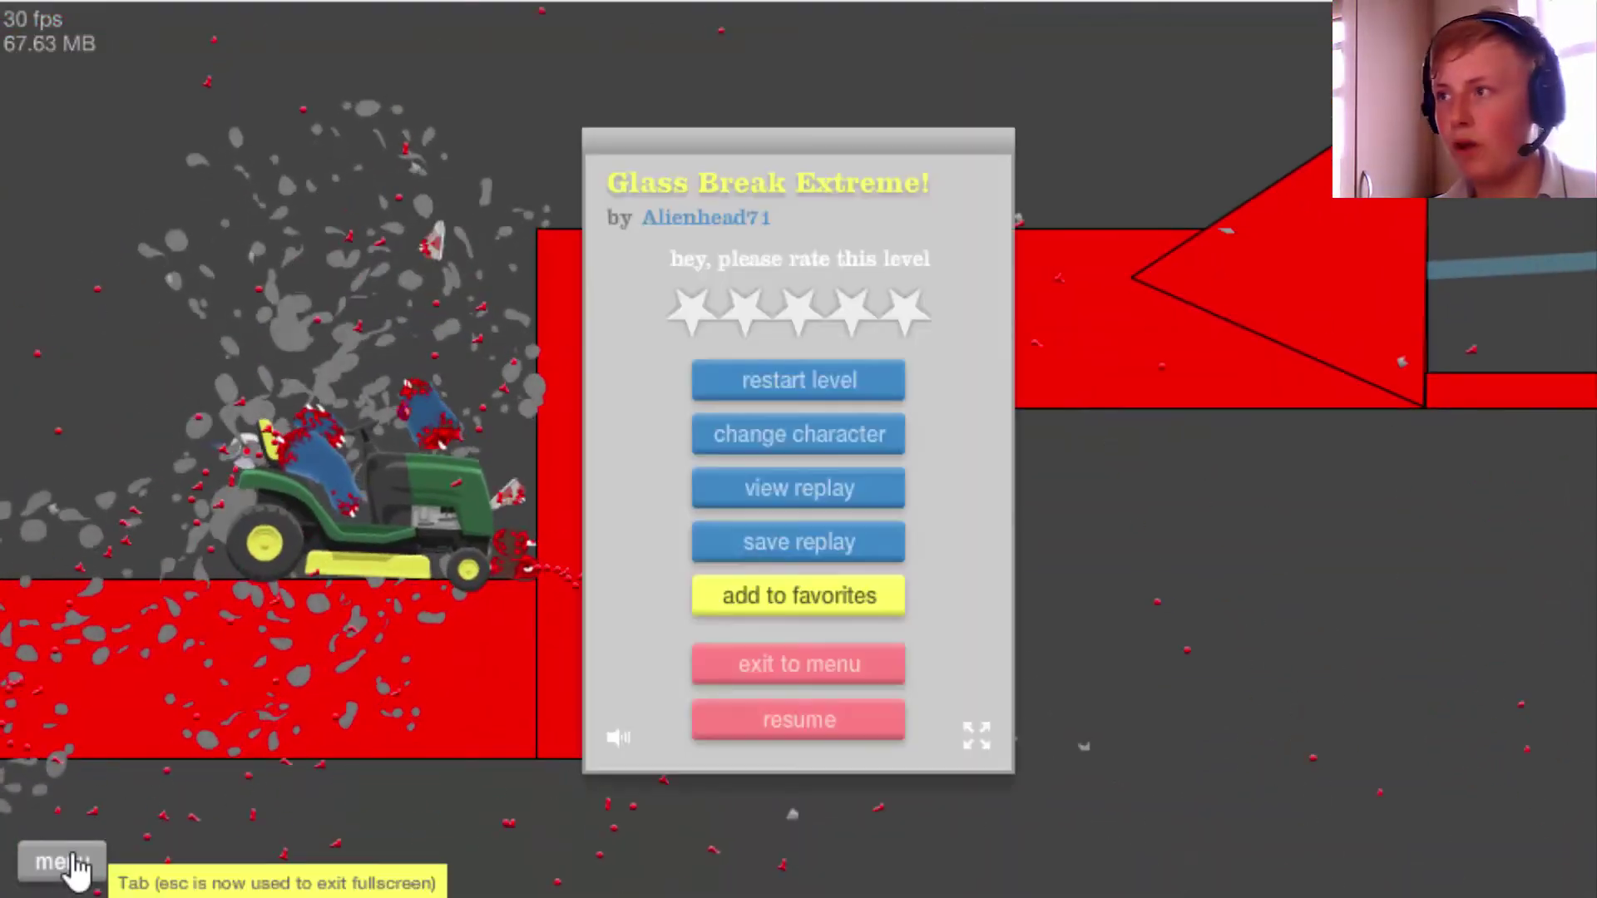
pyautogui.click(798, 674)
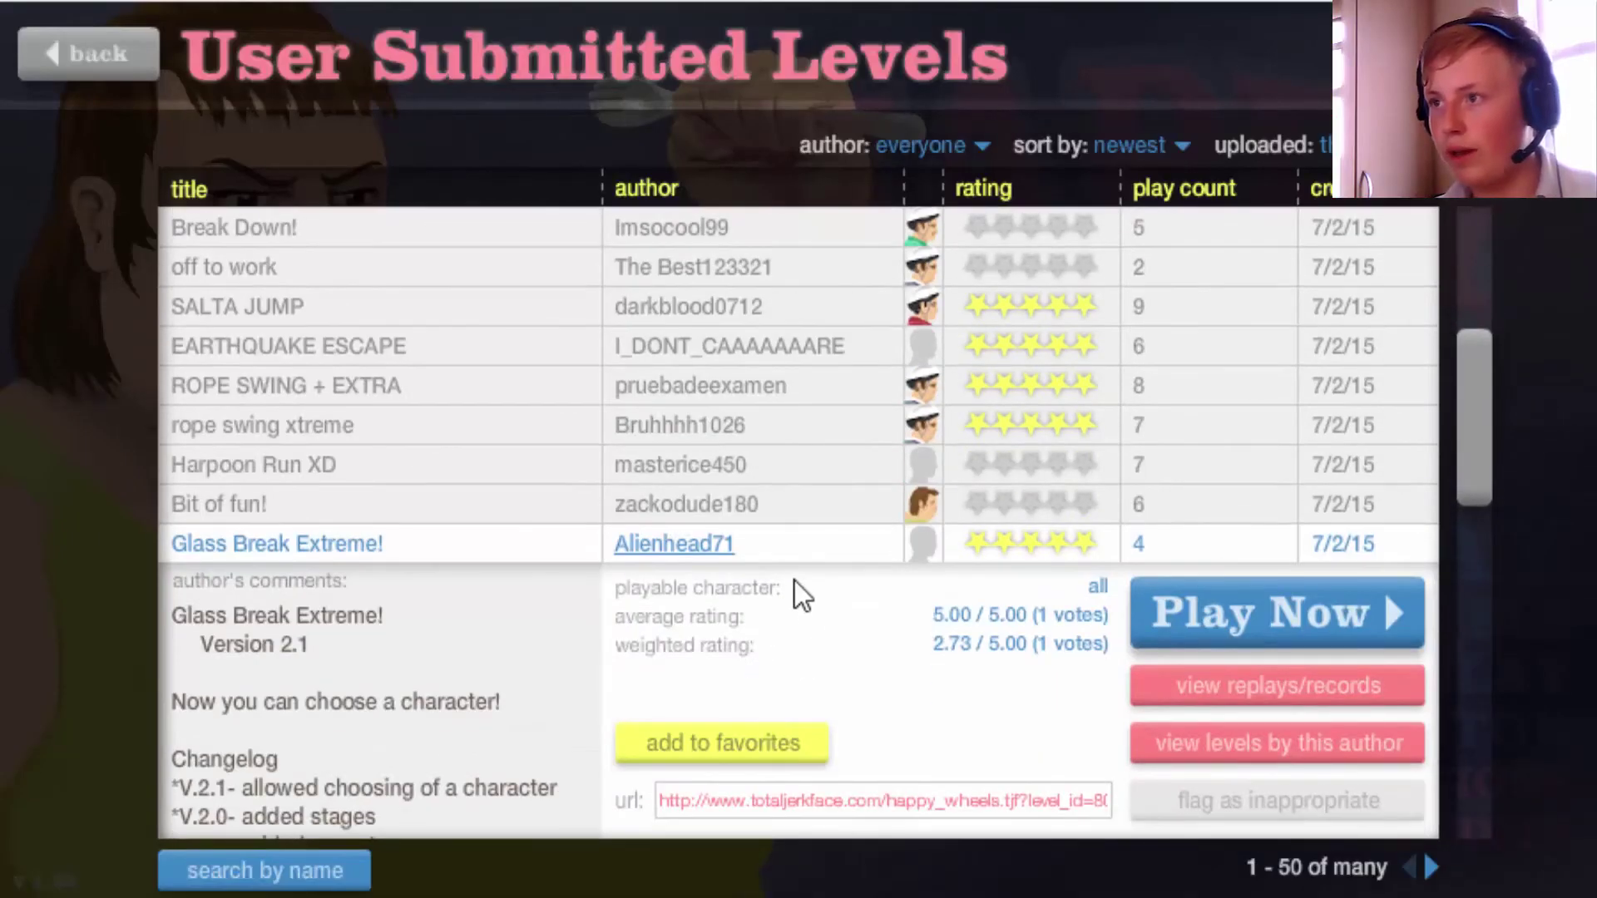
pyautogui.click(784, 550)
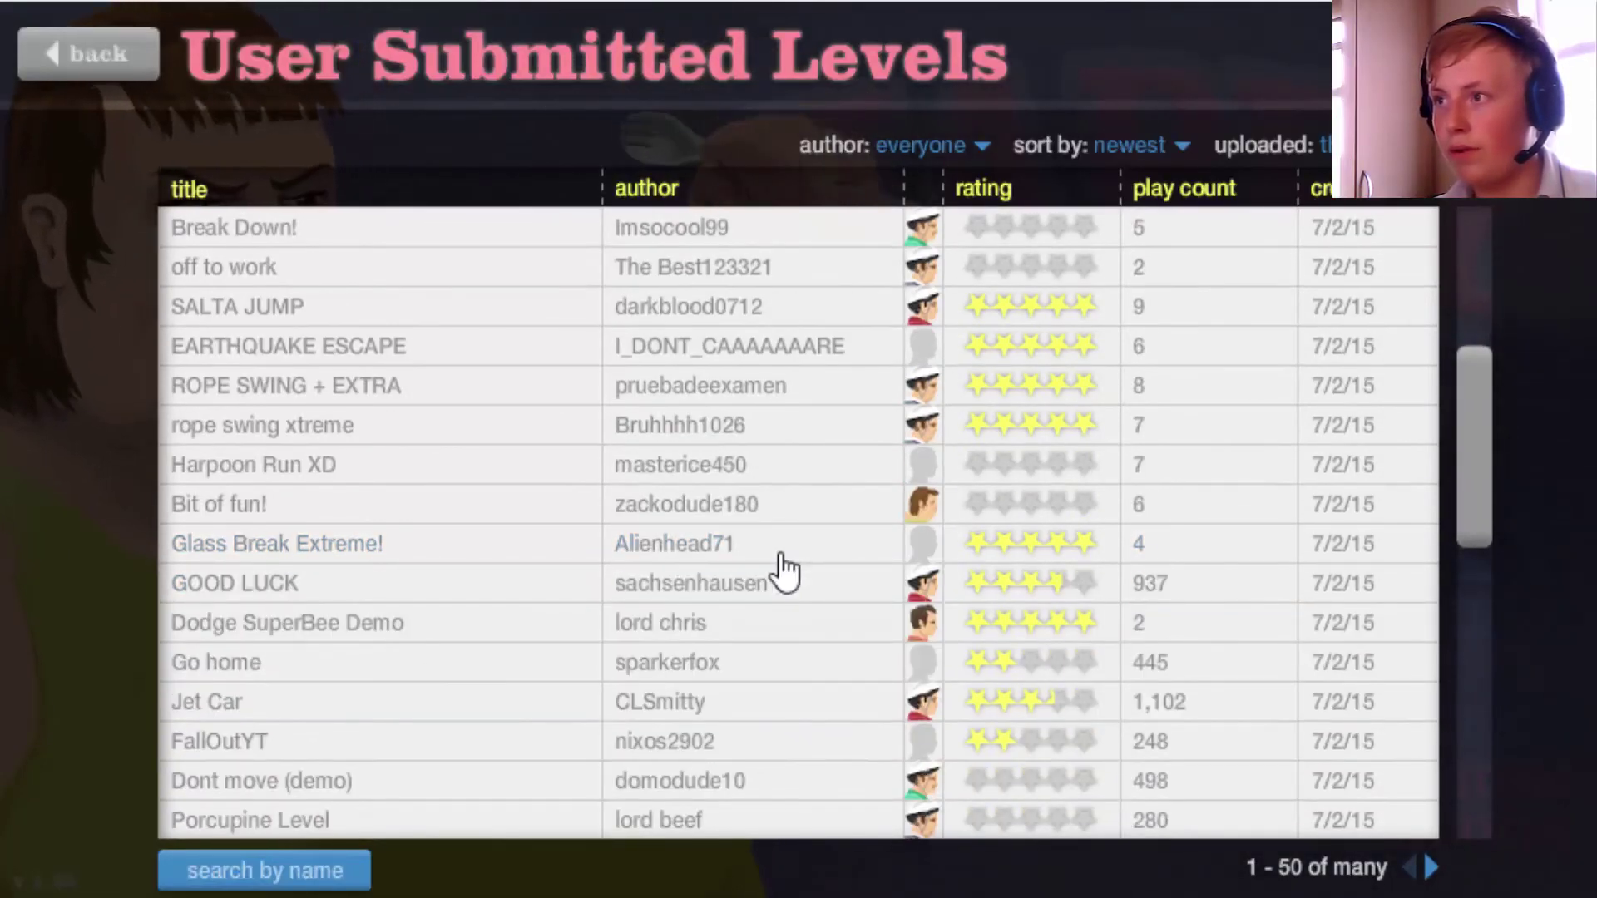